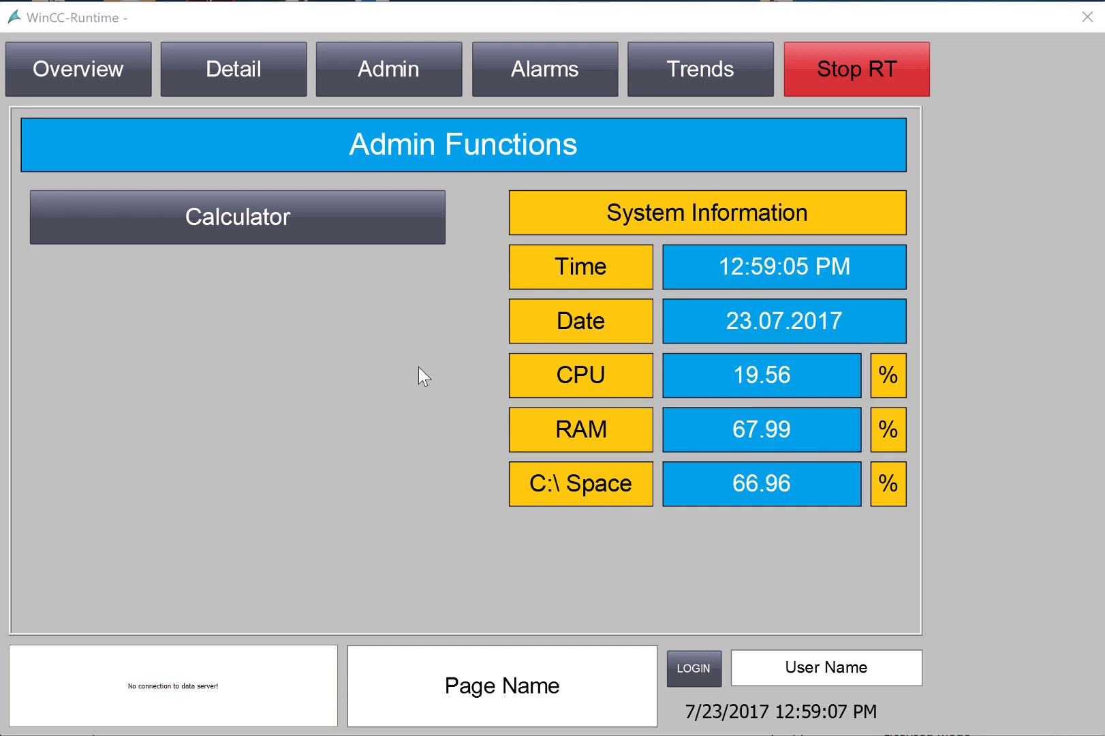
Launch the calculator from the Admin screen, close it, stop runtime and select Tag Management
click(219, 232)
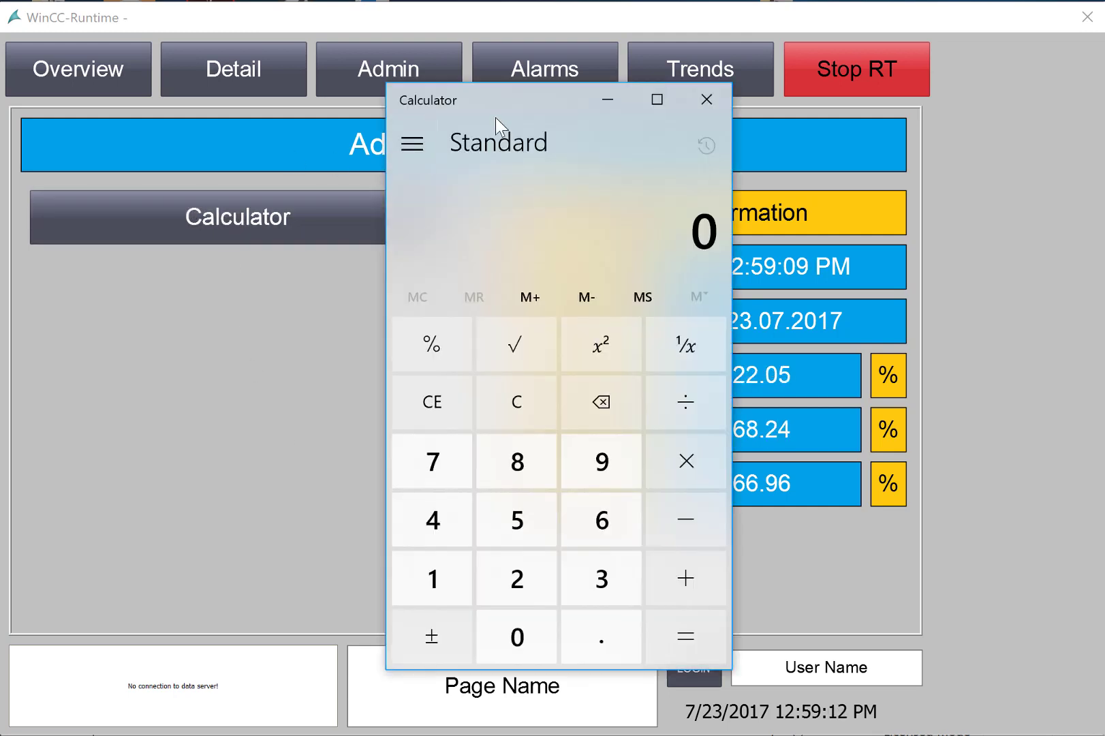
click(706, 101)
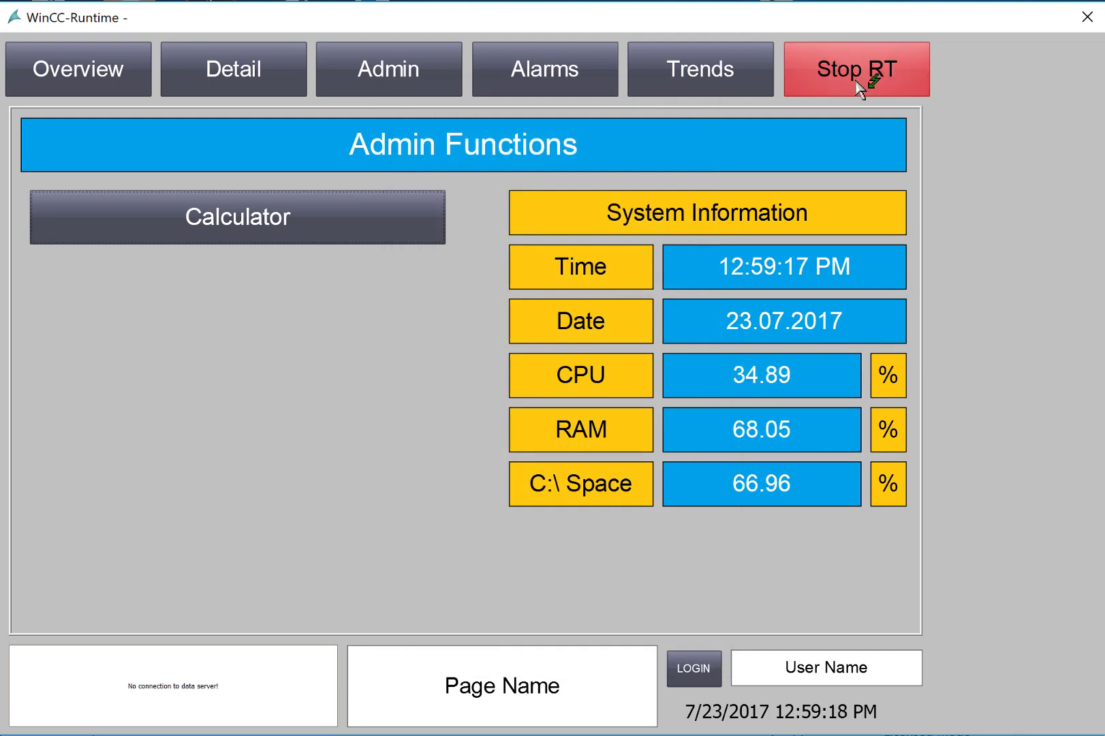
click(859, 86)
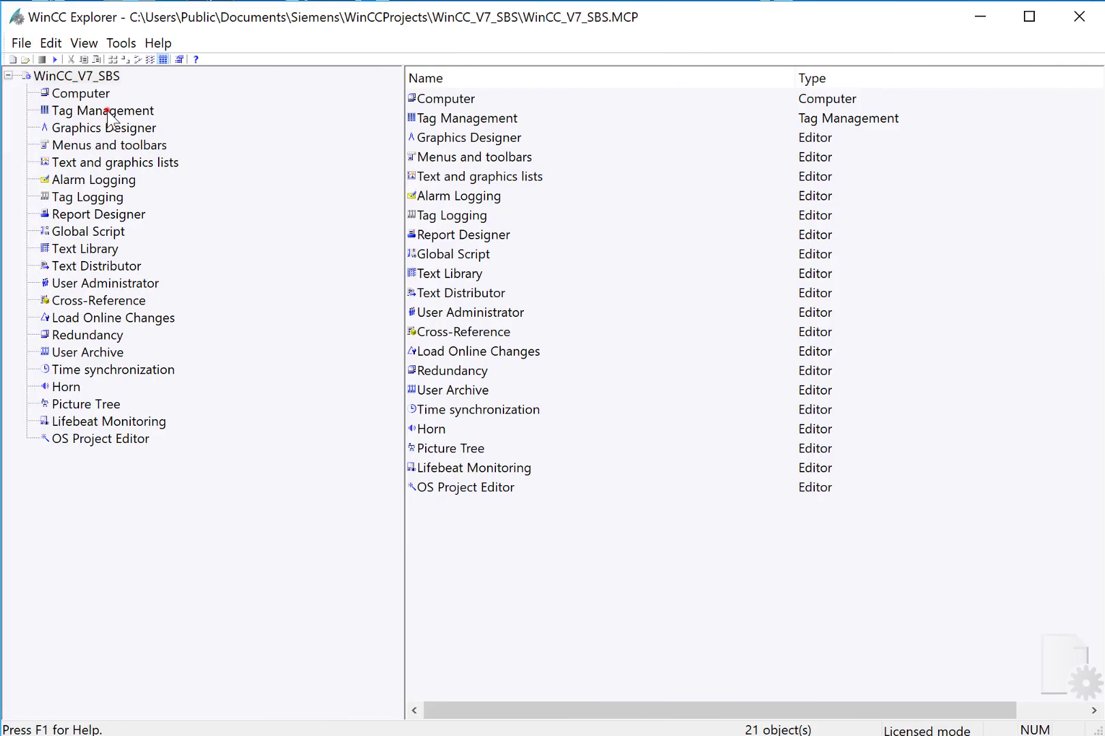
click(108, 111)
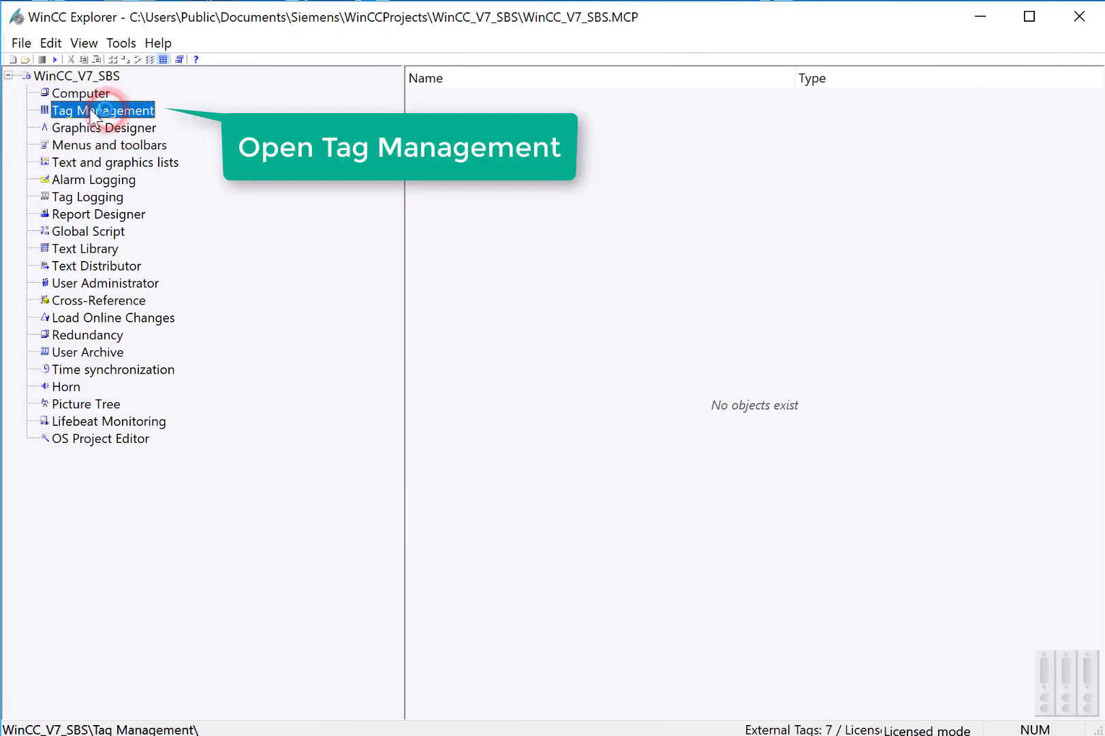
Add a System Info driver under Tag Management and show its channel unit properties
double_click(74, 111)
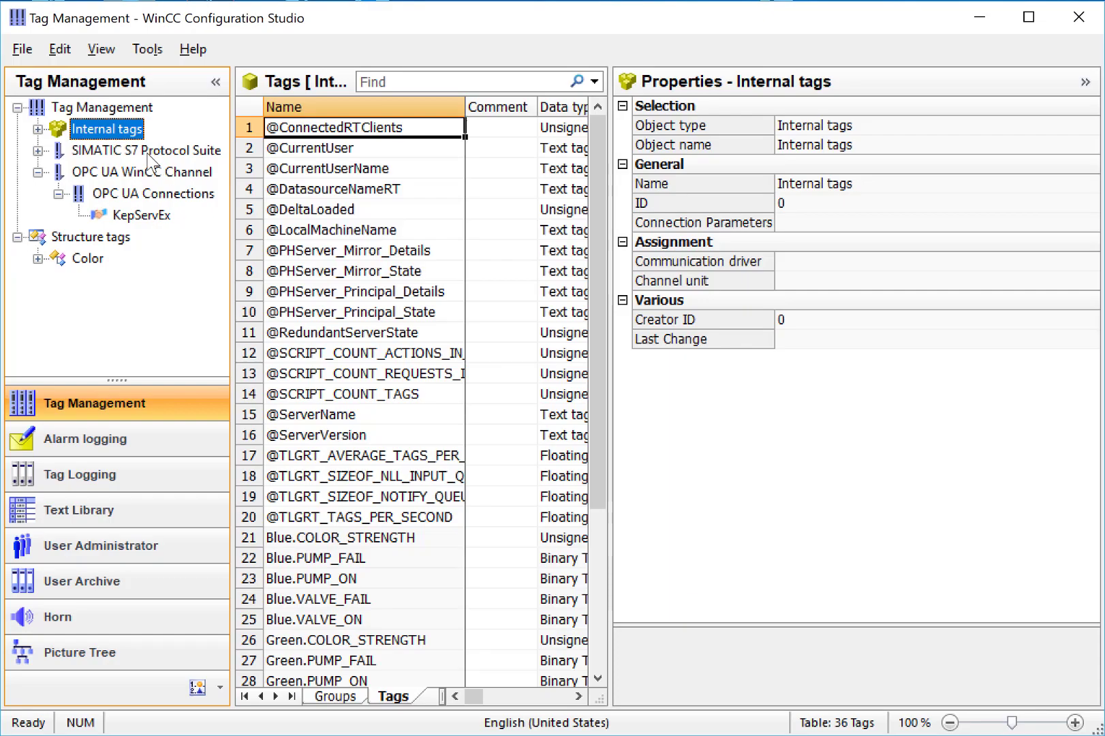
click(101, 111)
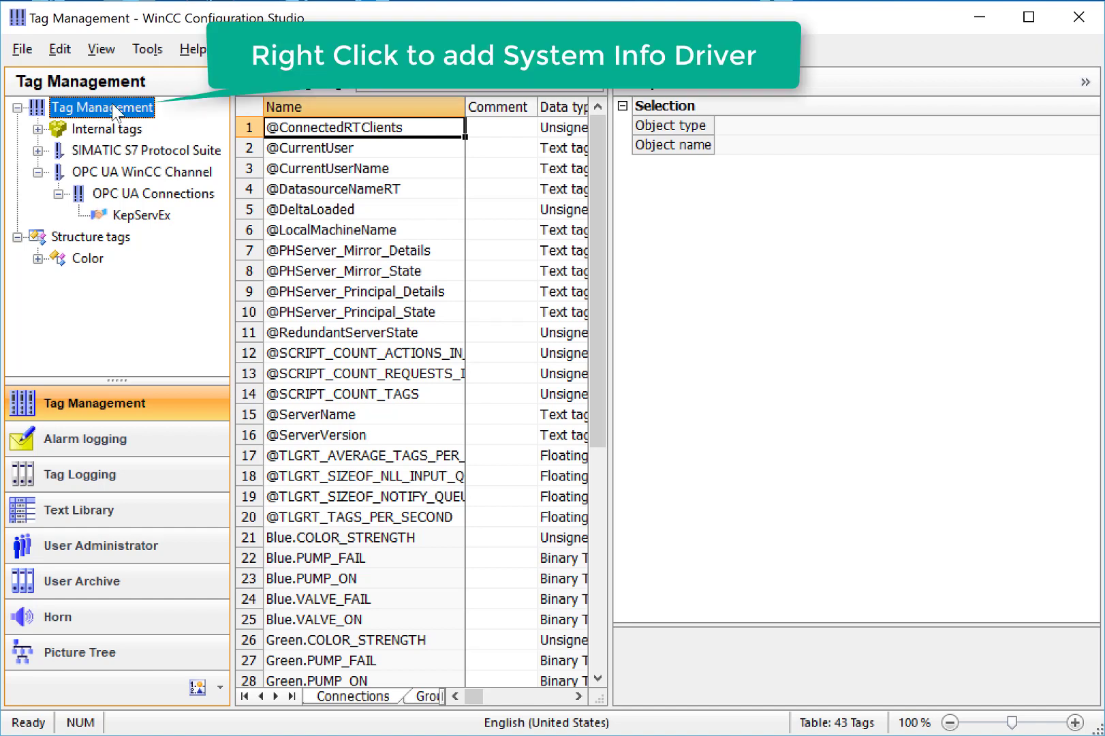
right_click(113, 106)
mouse_move(190, 125)
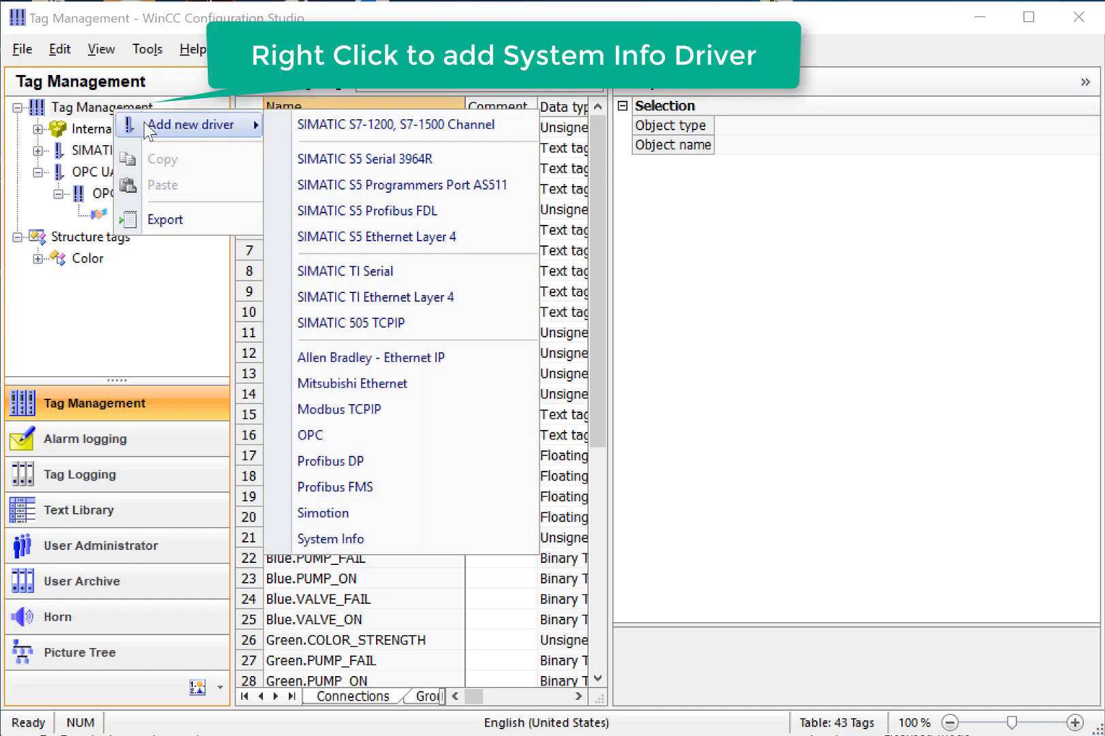
click(328, 539)
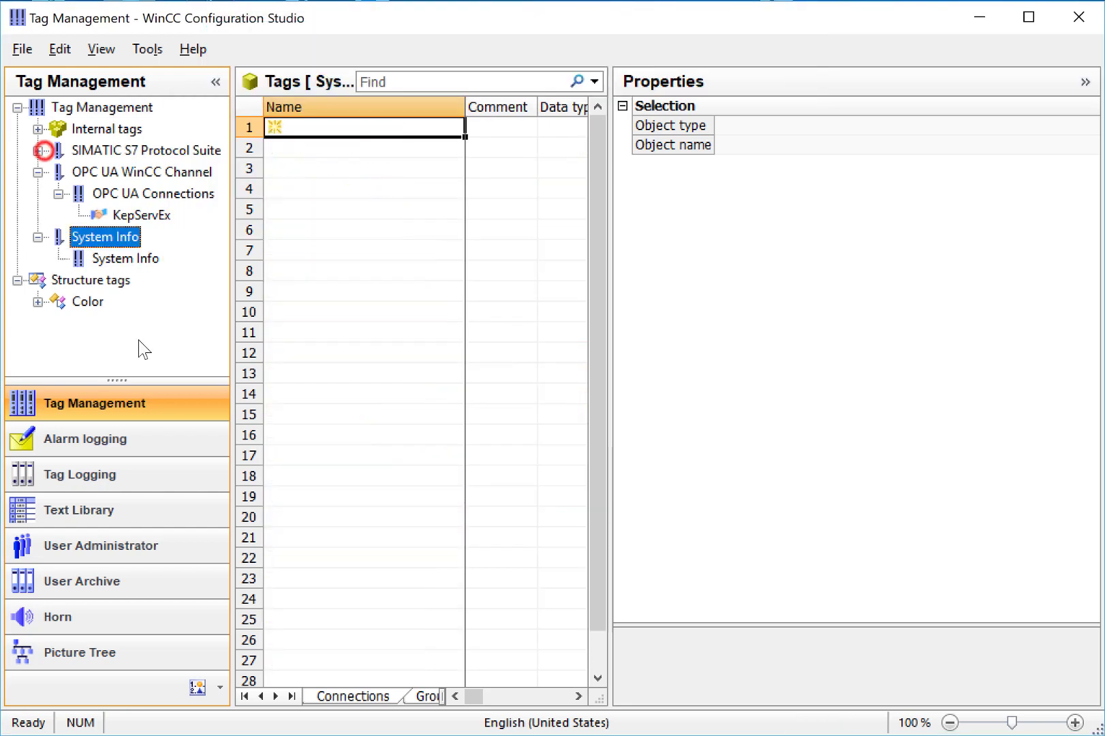
click(110, 261)
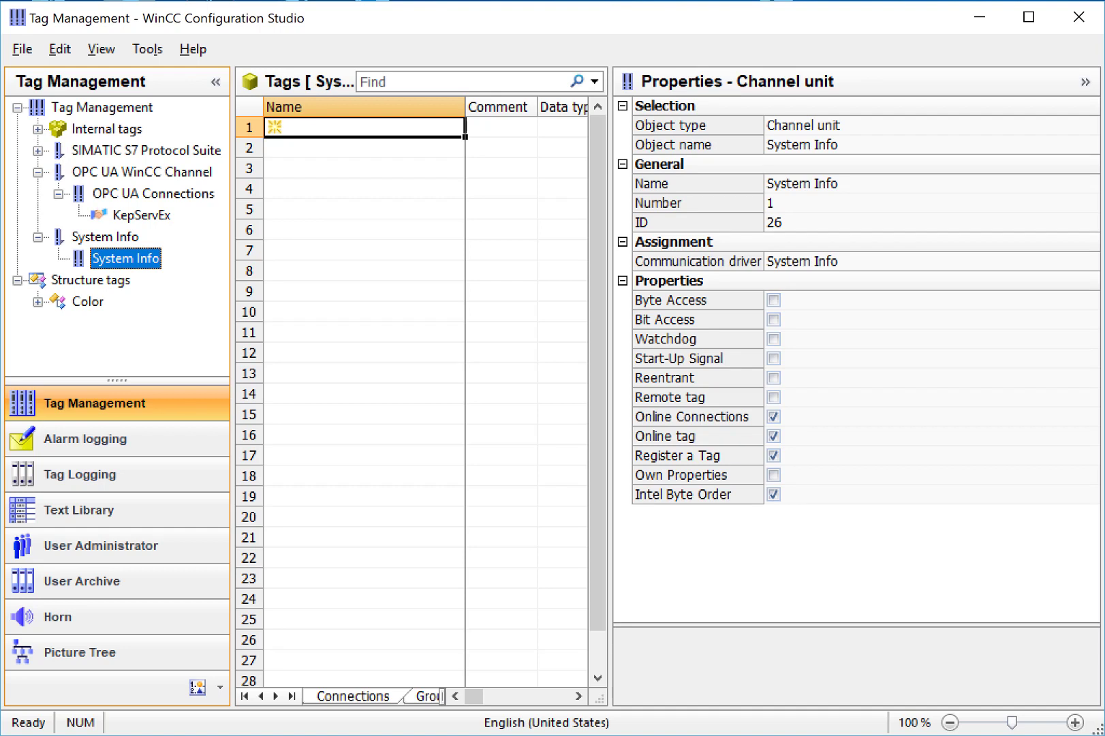
Create a new connection named PC under the System Info channel unit
right_click(114, 260)
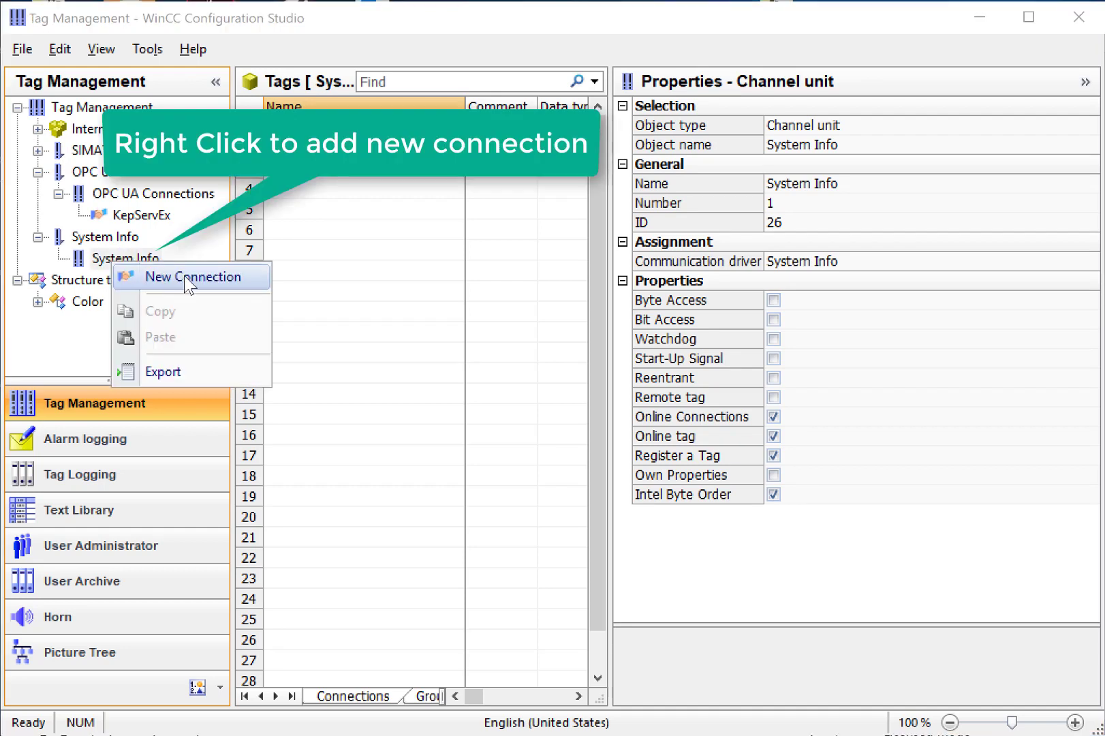
click(185, 278)
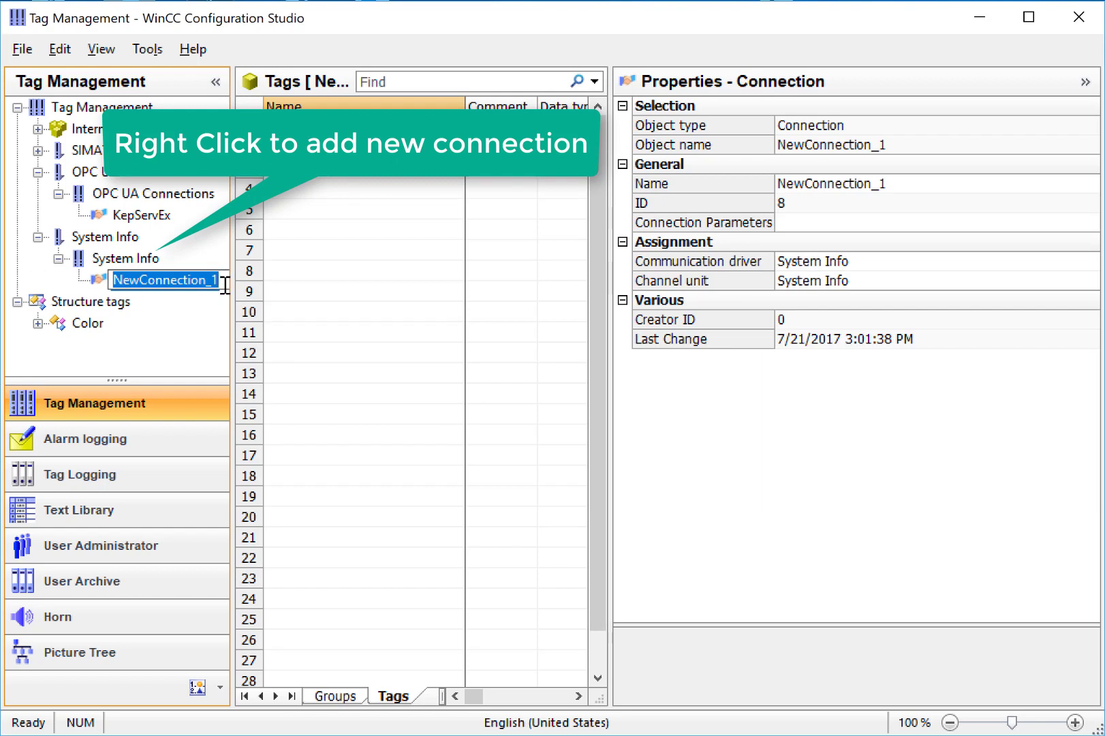
text(PC)
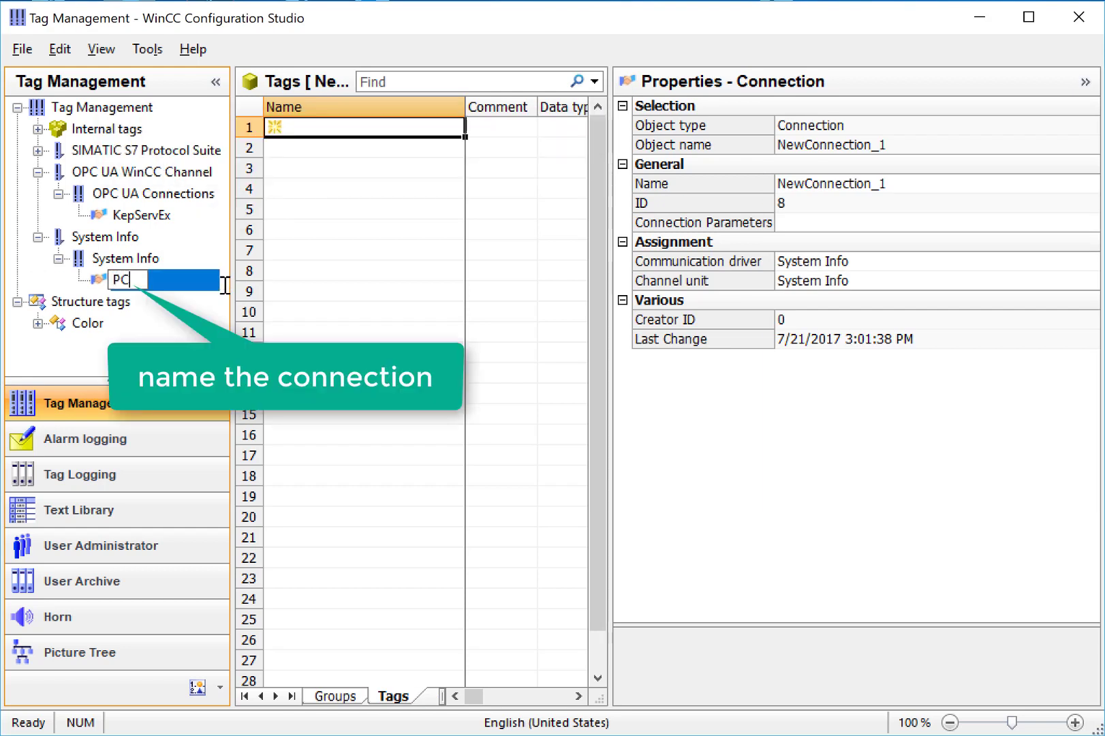
key(Return)
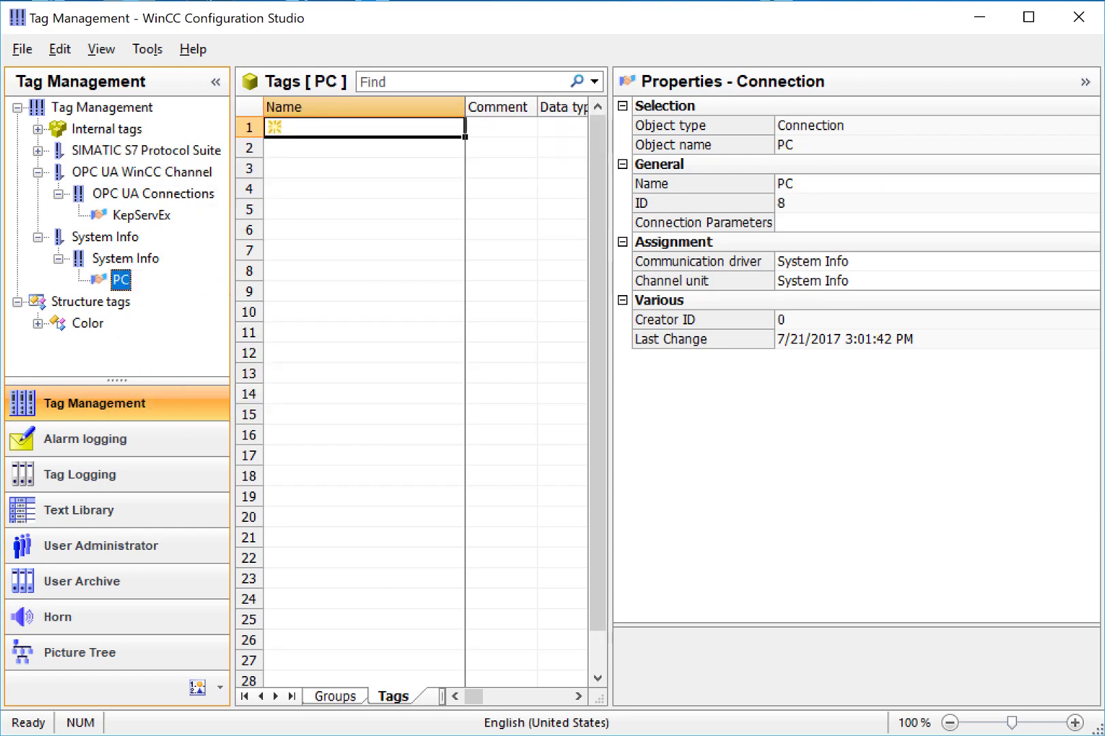
right_click(120, 279)
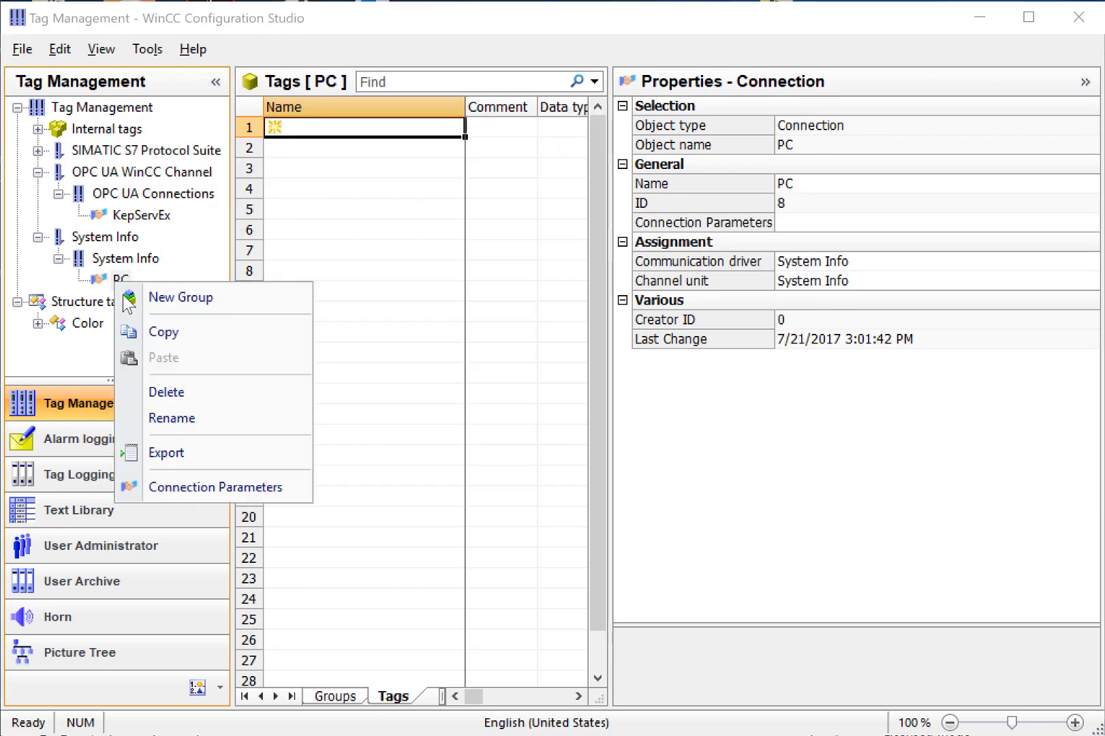
Confirm PC needs no connection parameters and widen the tag table
click(198, 487)
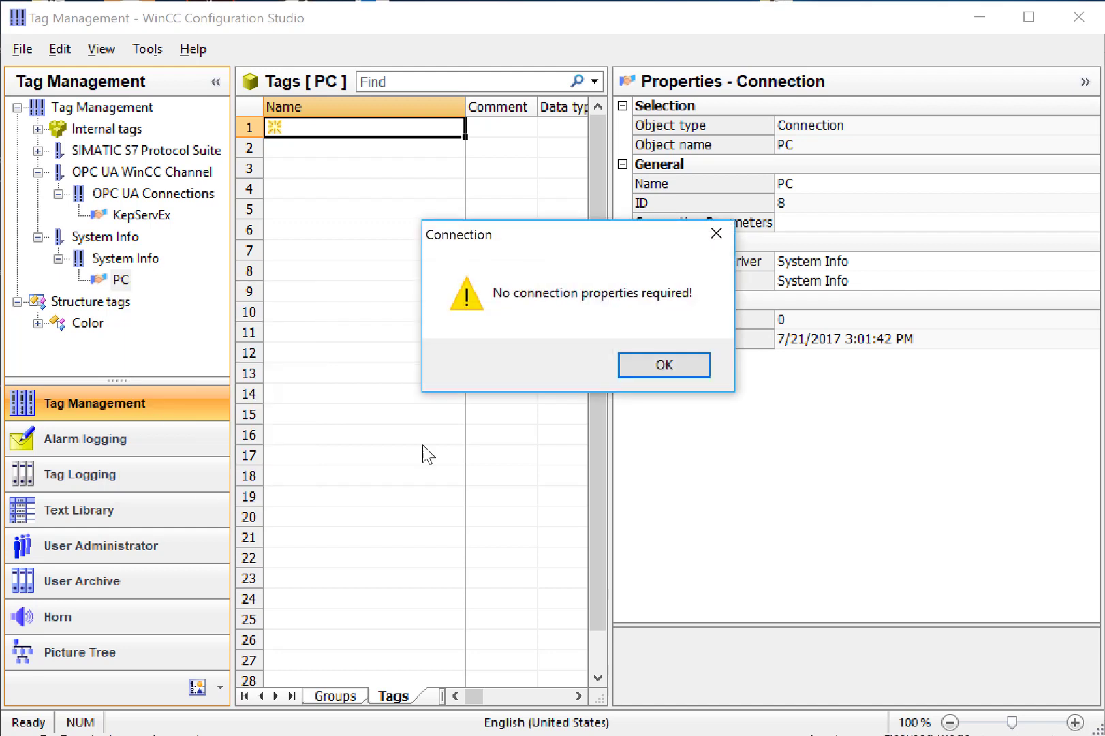
click(664, 367)
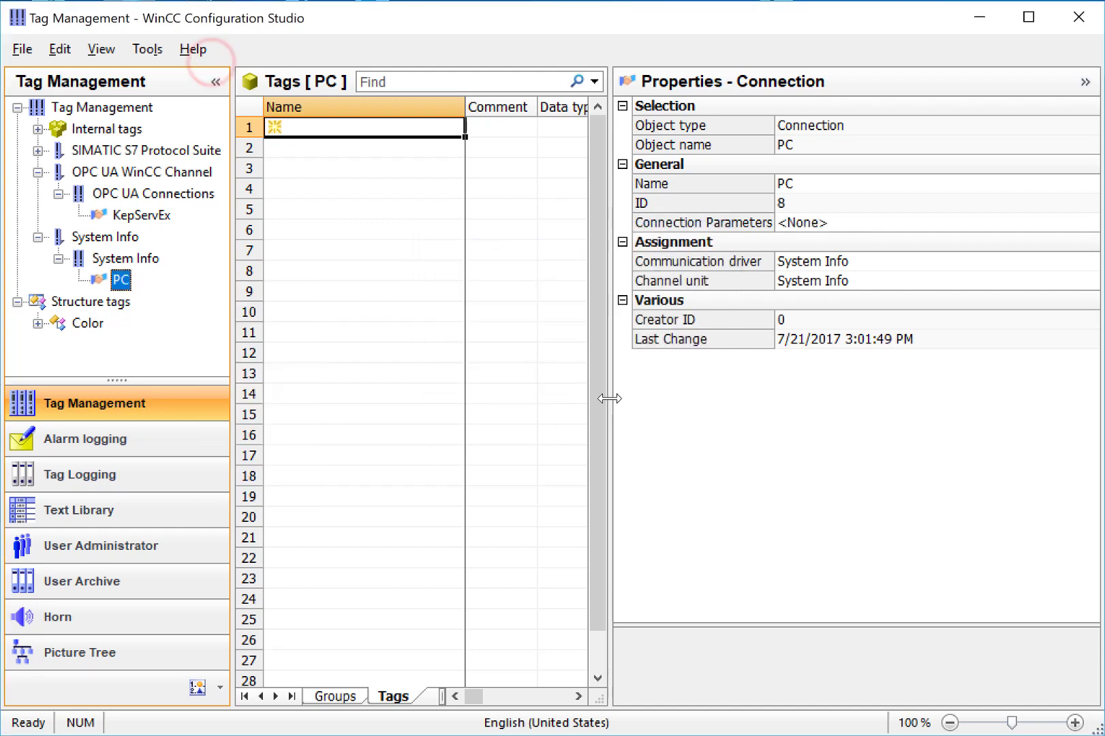
drag(610, 399, 733, 395)
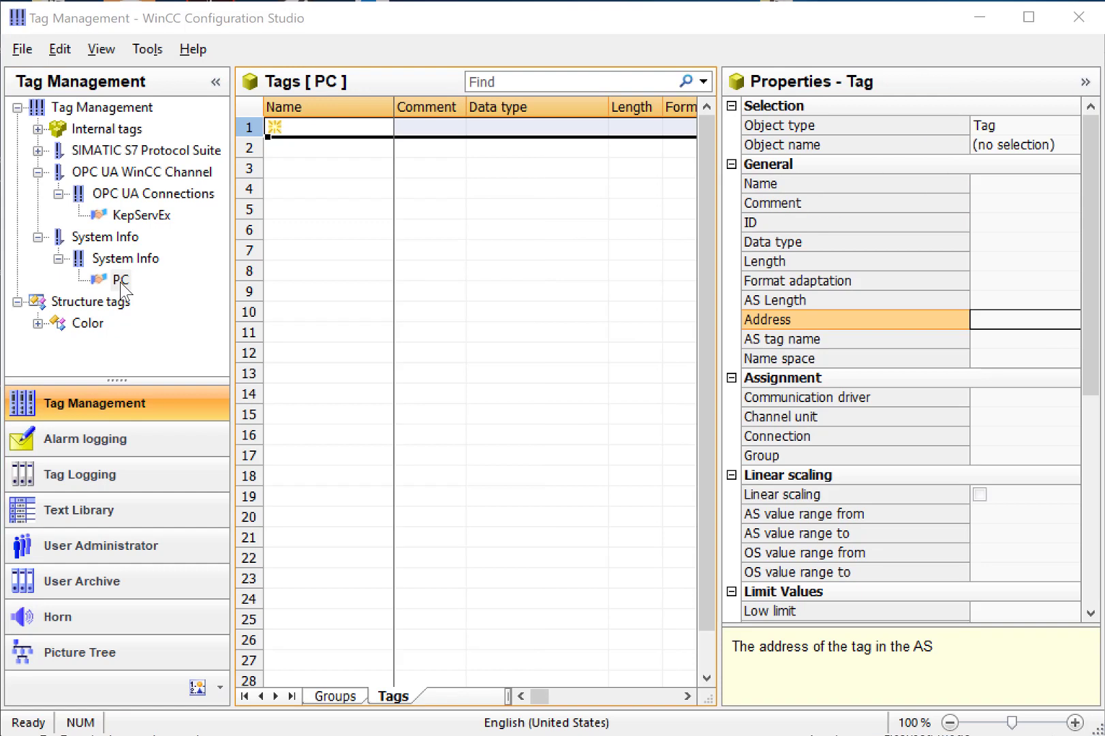
Create tag Time under PC as an 8-bit text tag of length 12
click(120, 281)
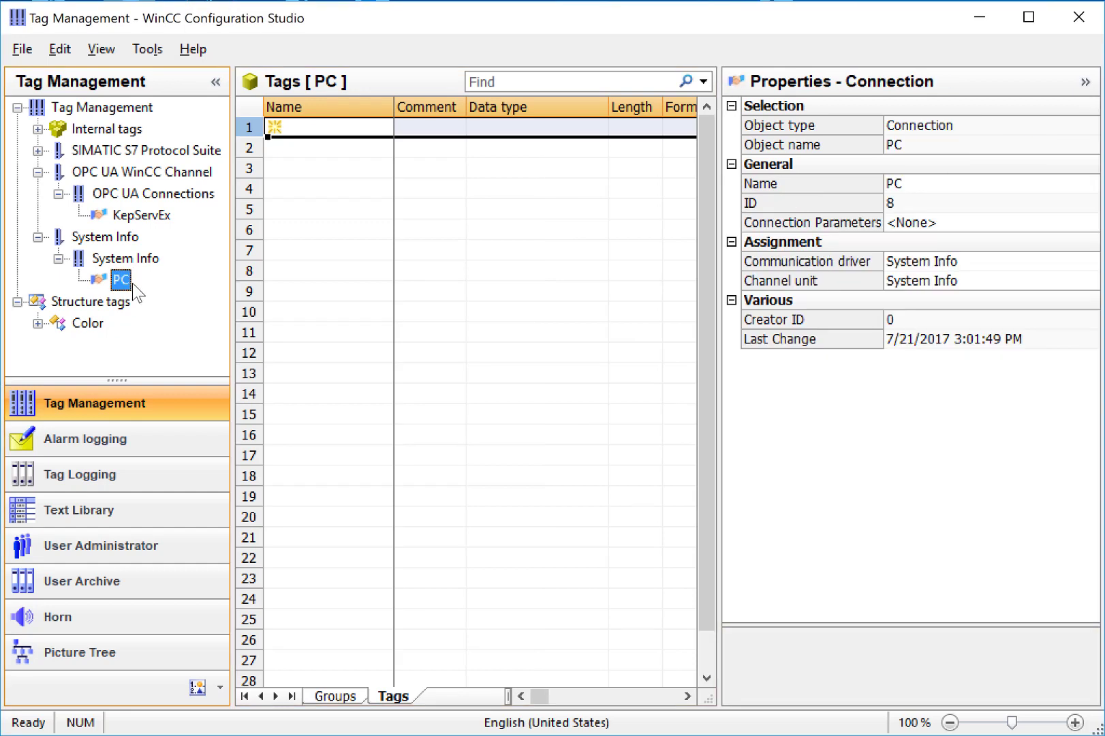
click(342, 126)
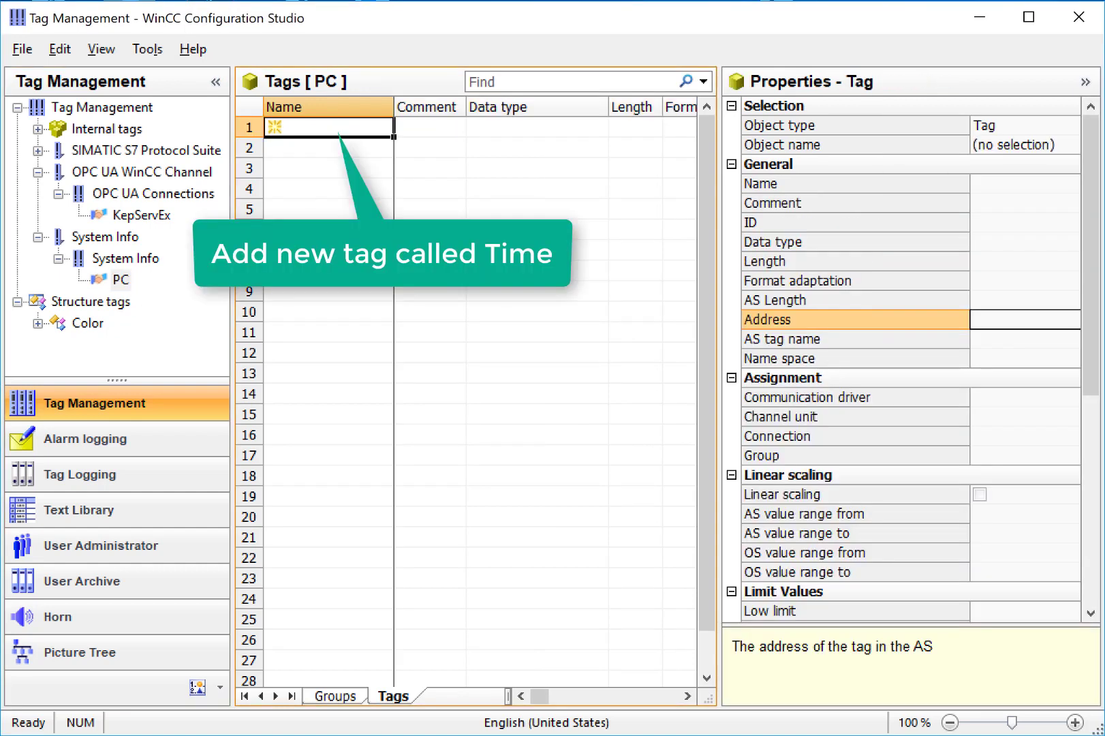
text(Time)
key(Return)
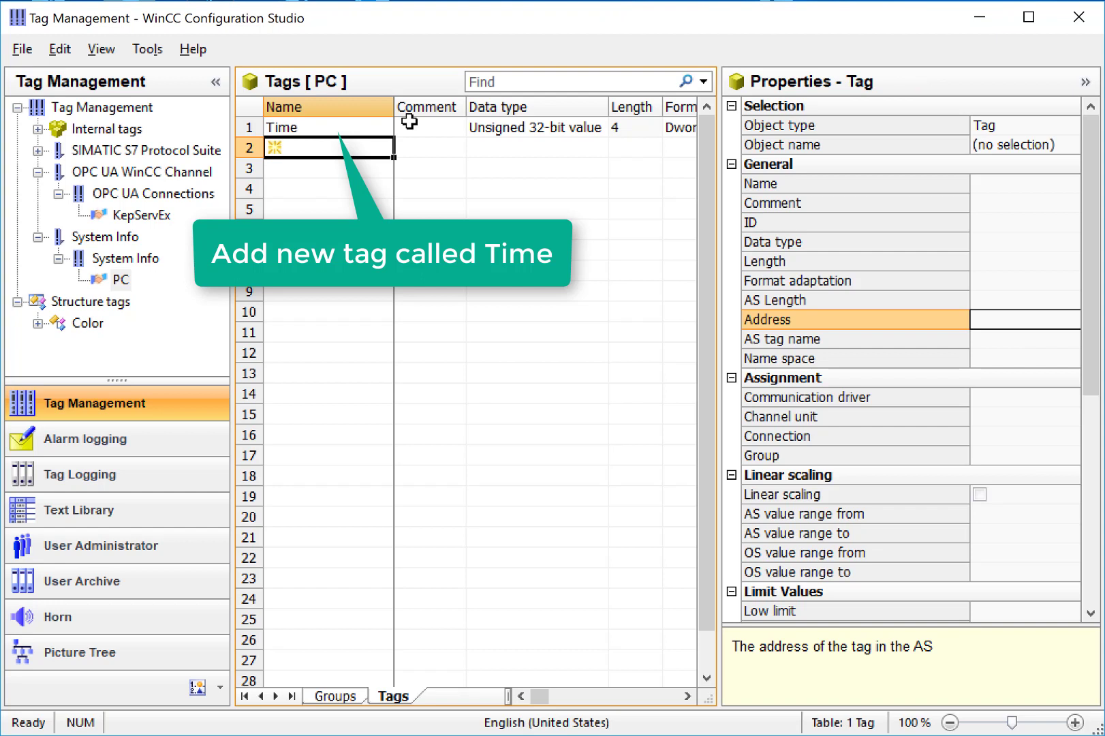
click(574, 129)
click(619, 128)
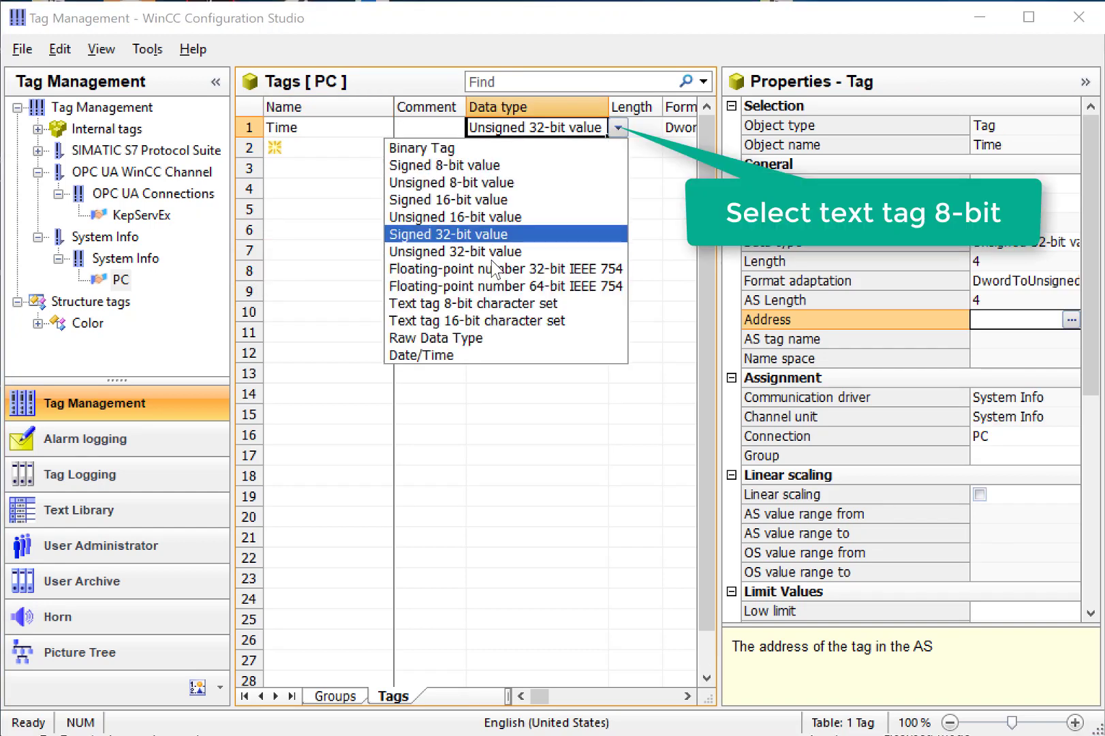
click(476, 296)
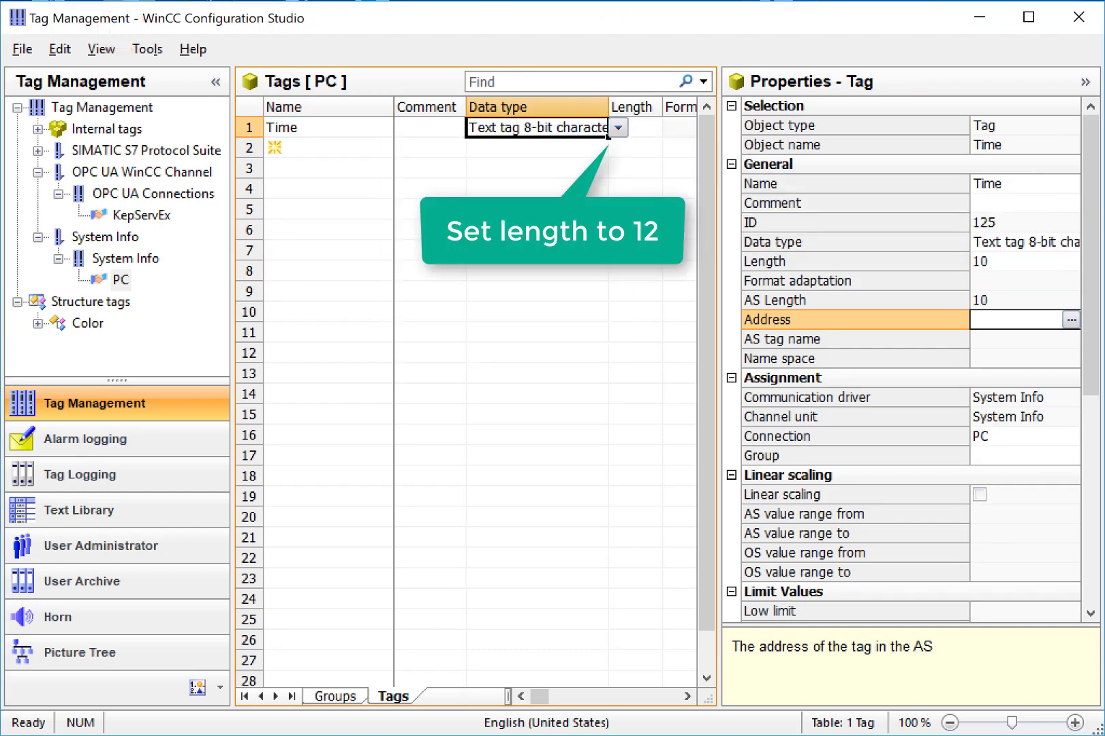
click(646, 127)
text(12)
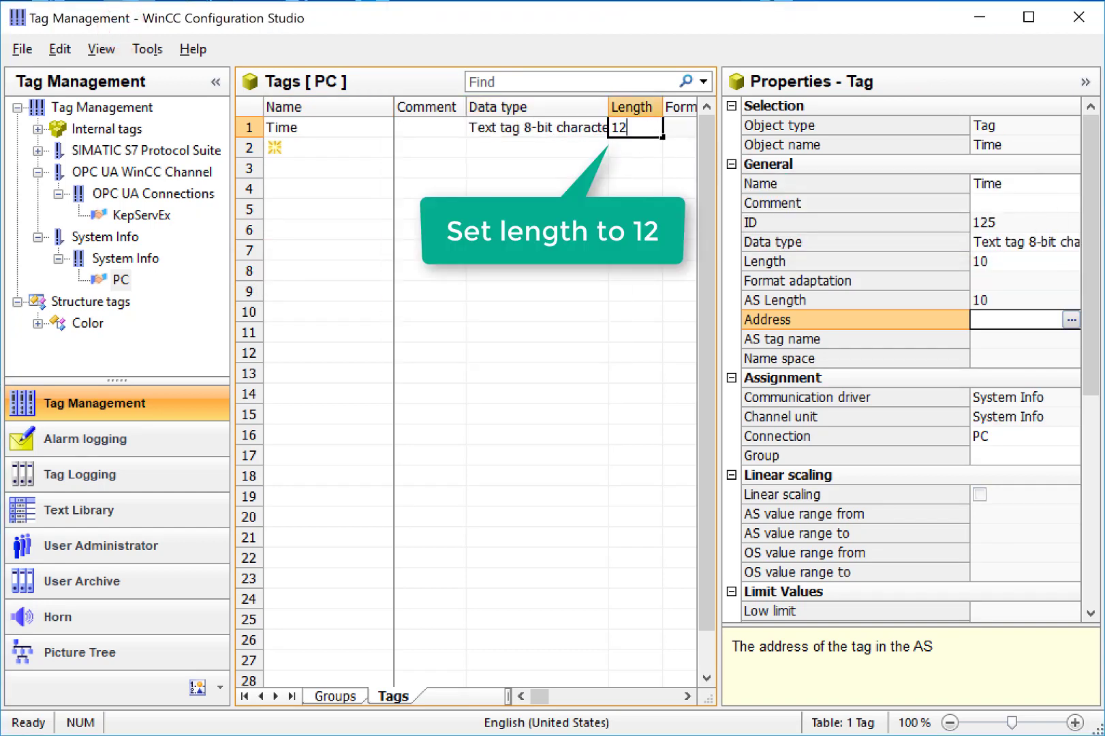
key(Return)
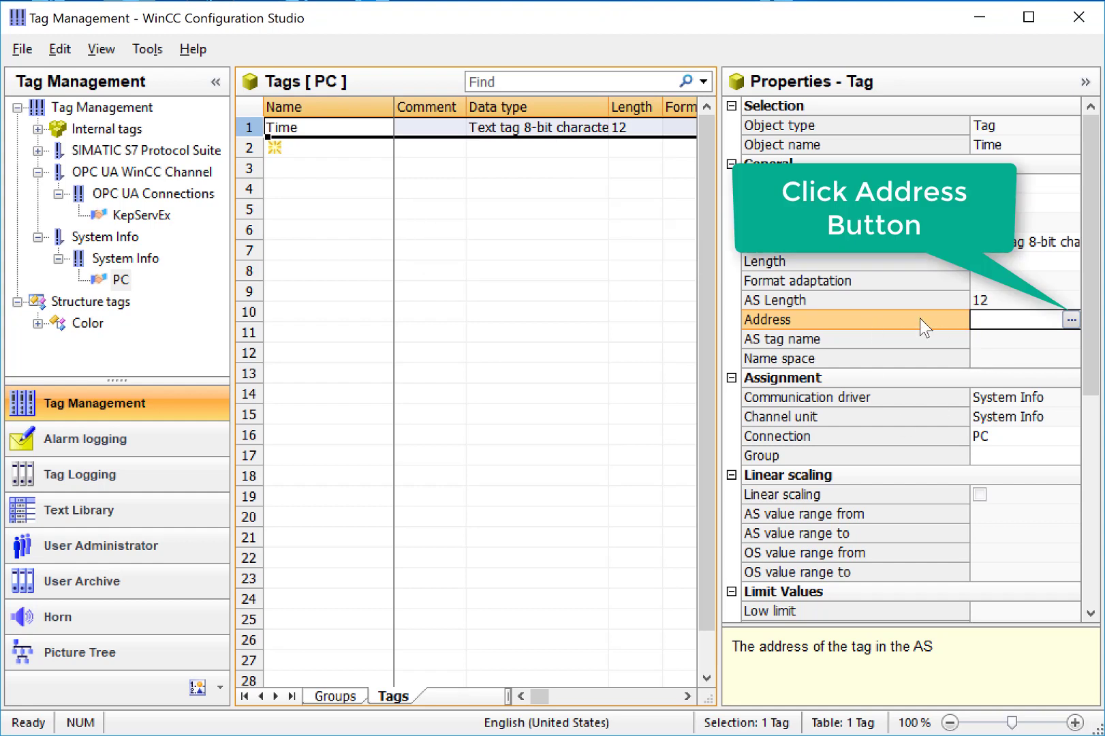
Address the Time tag to the System Info Time function in HH:MM:SS AM,PM format
click(1070, 319)
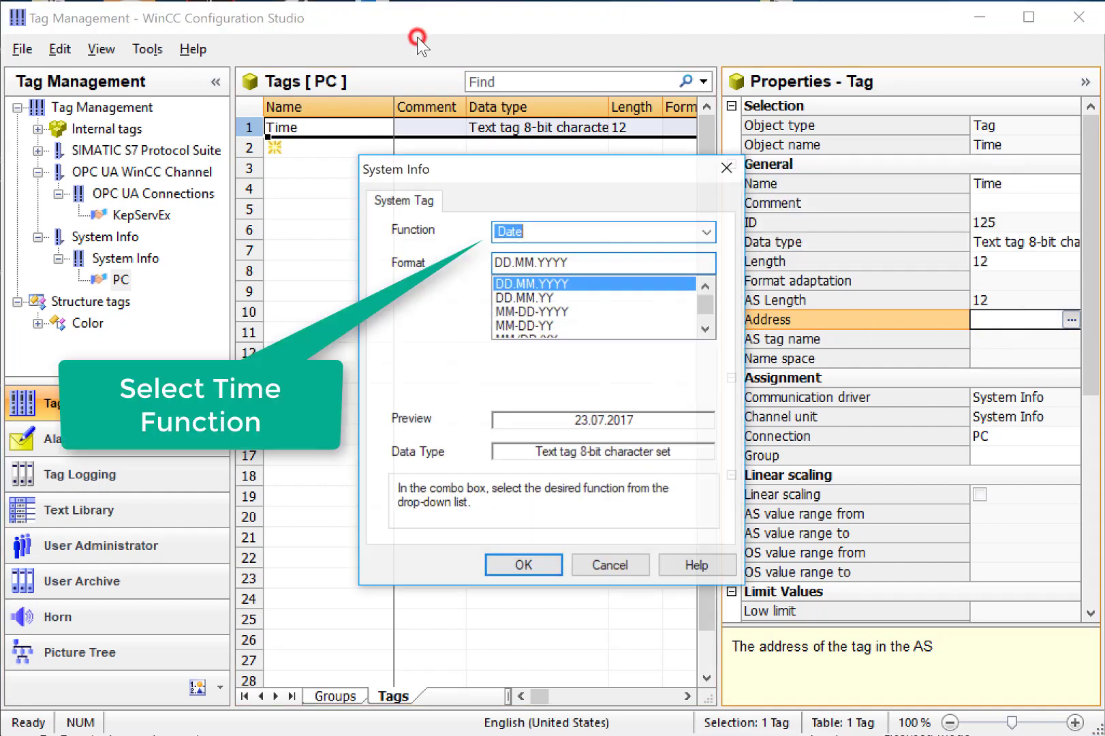
click(708, 232)
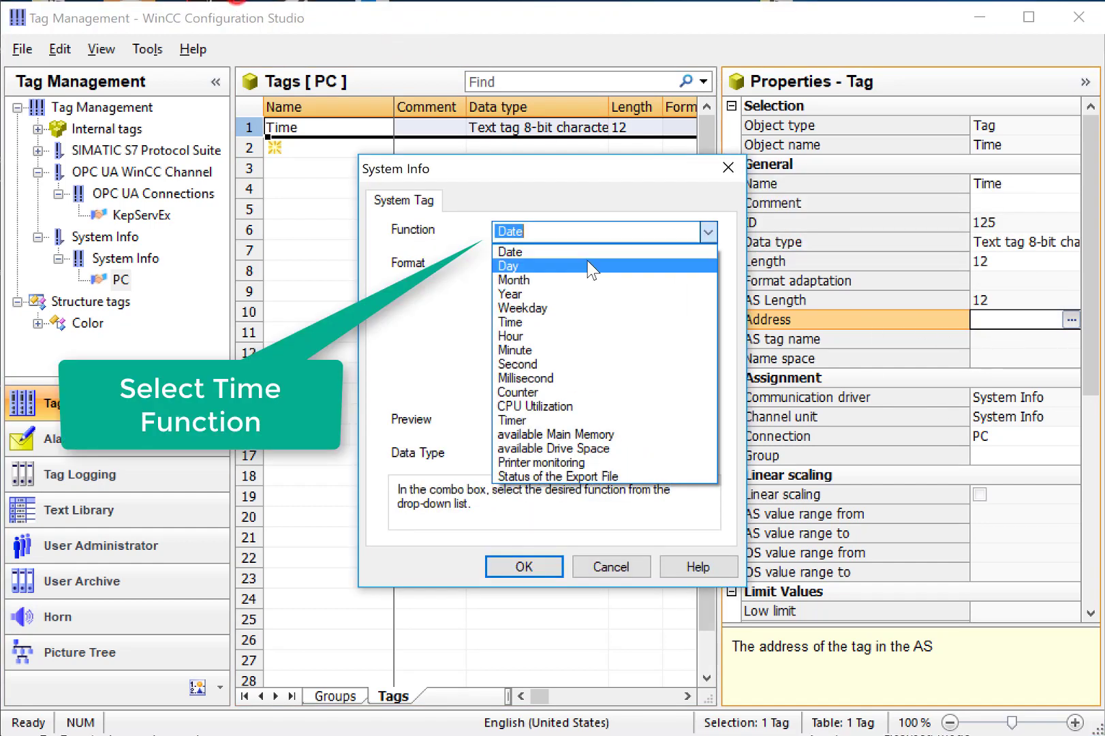
click(517, 322)
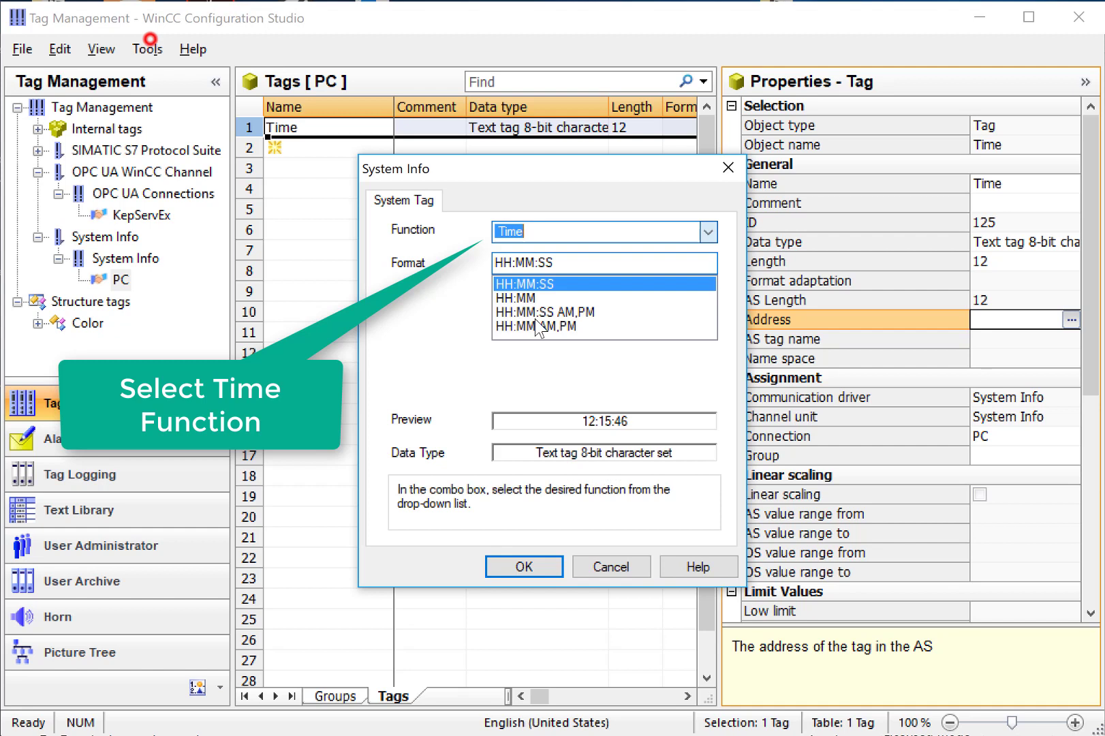
click(574, 313)
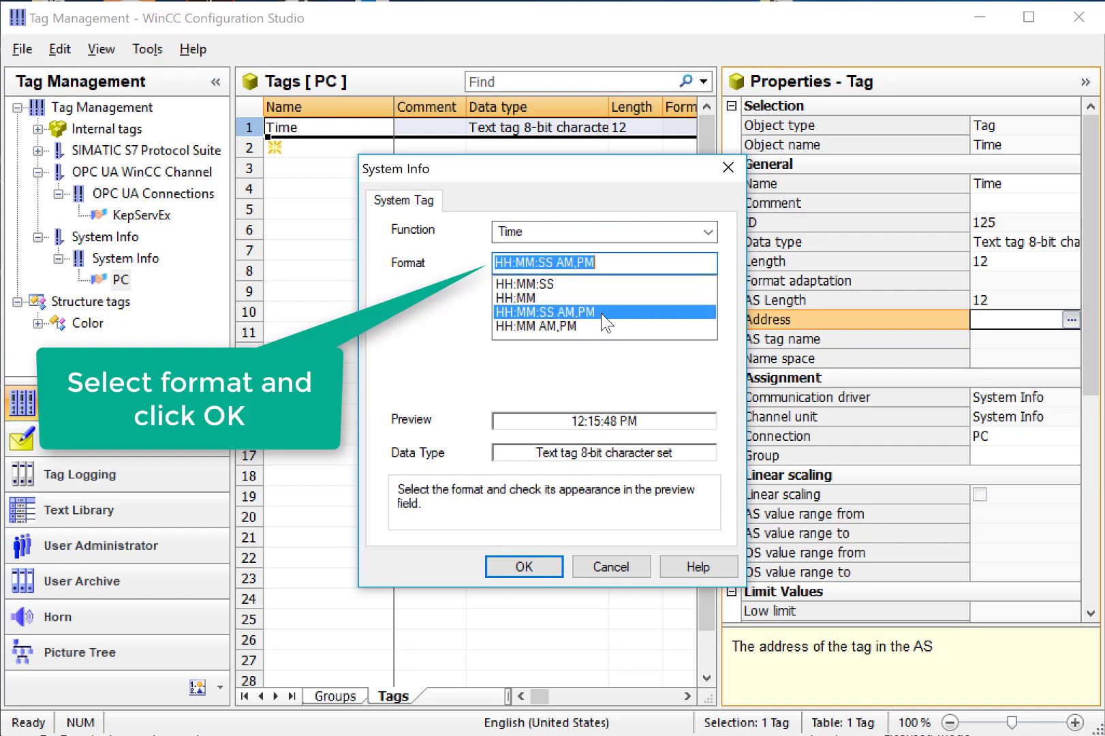
click(548, 567)
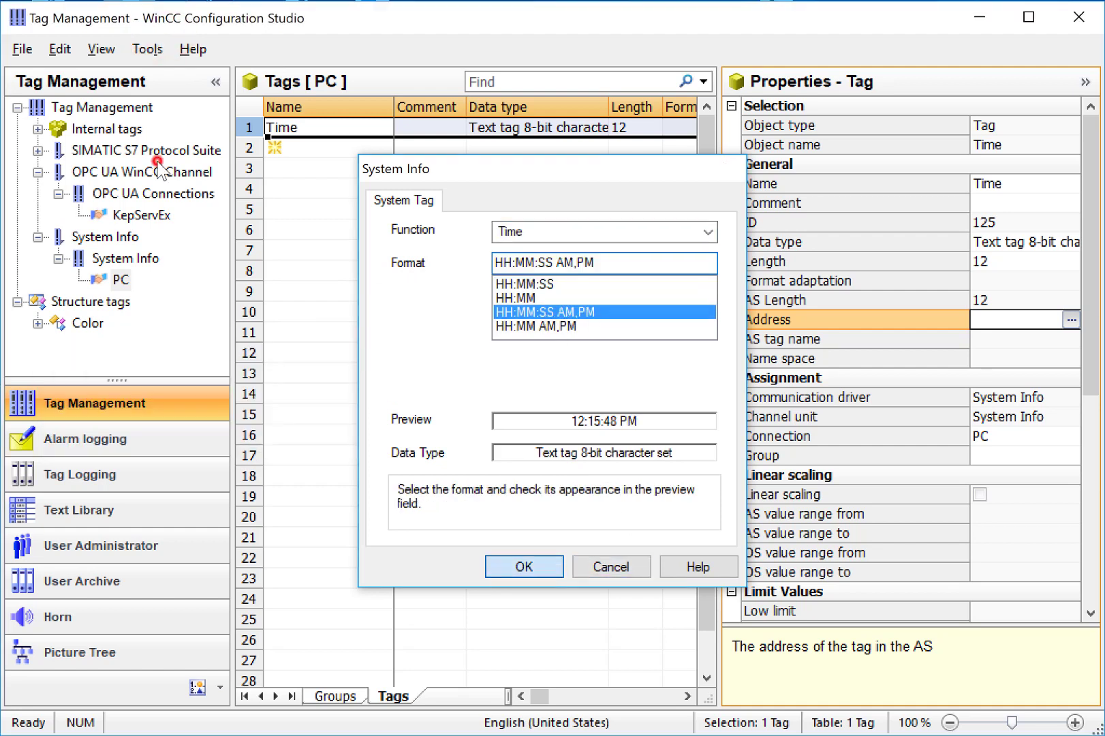
Create tag Date as an 8-bit text tag of length 10
click(328, 147)
text(Date)
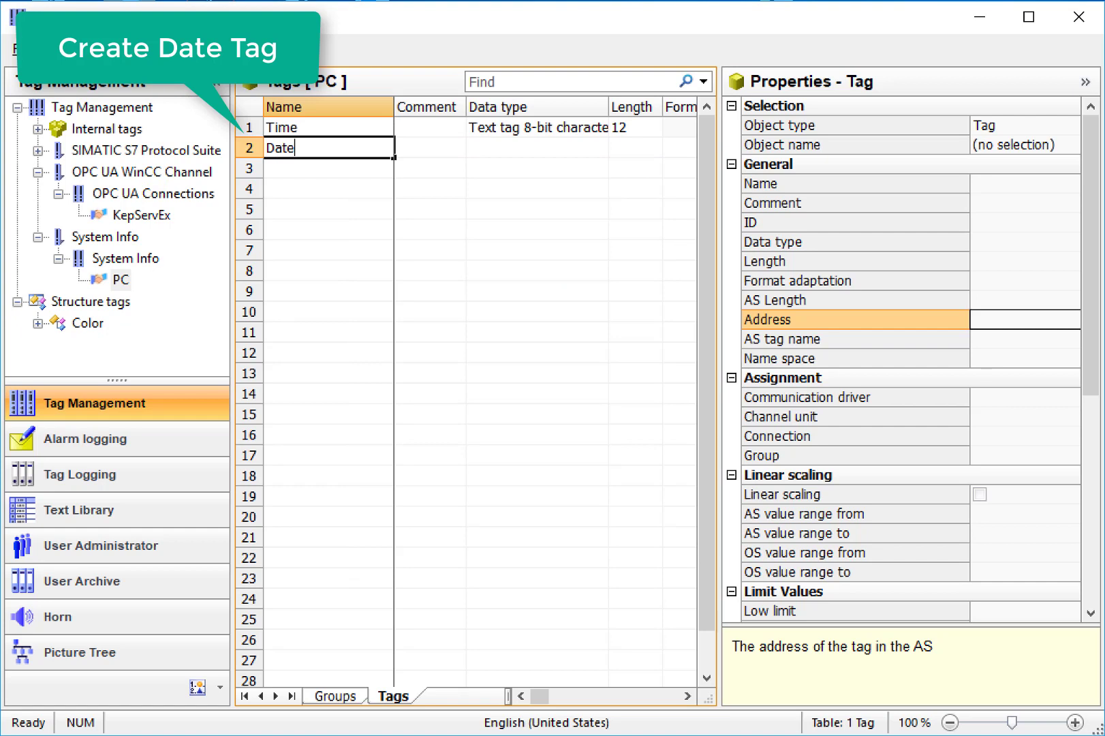
key(Return)
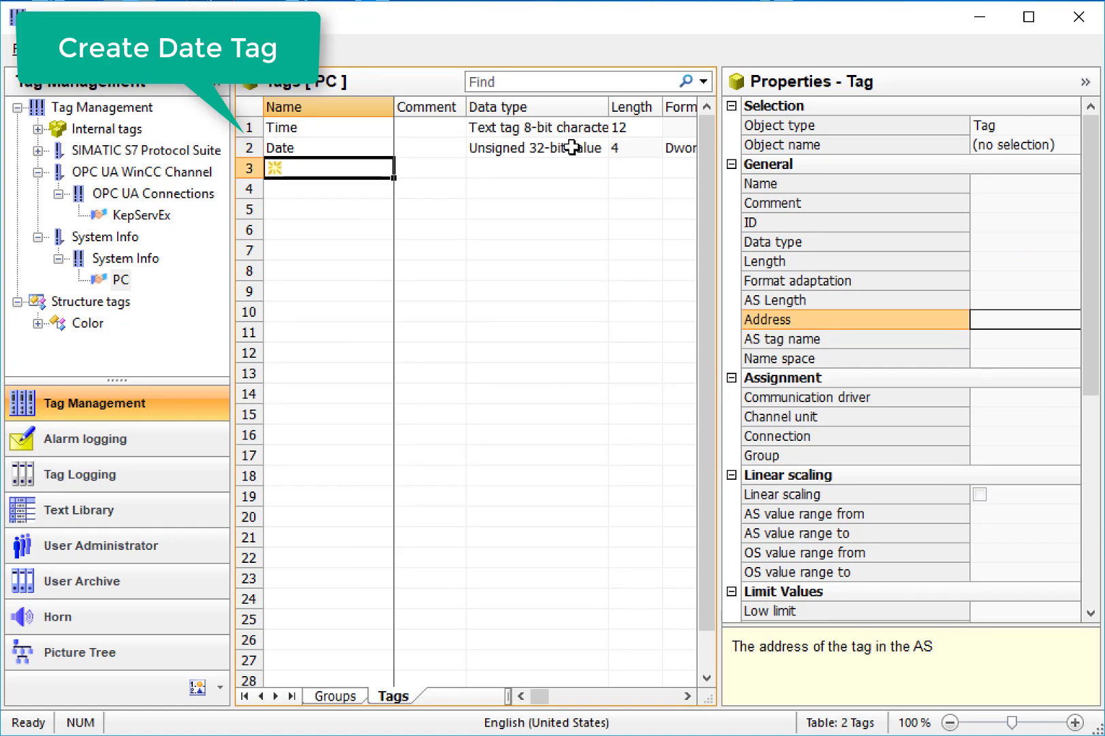
click(597, 147)
click(618, 148)
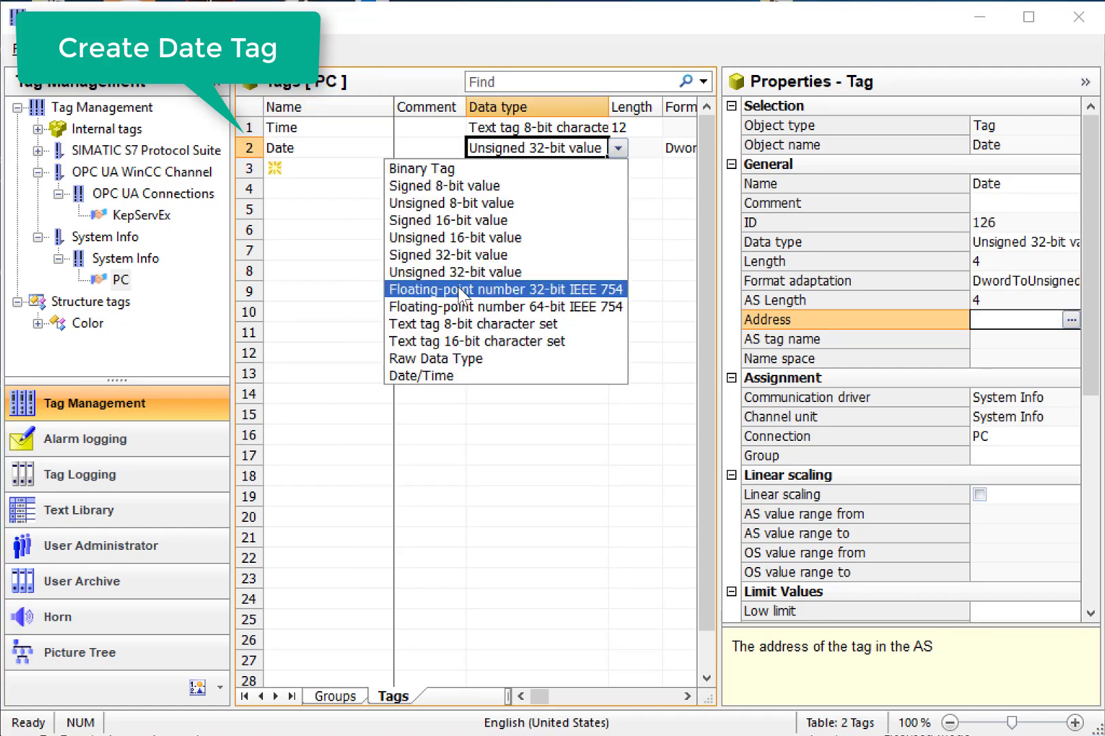
click(458, 325)
click(648, 148)
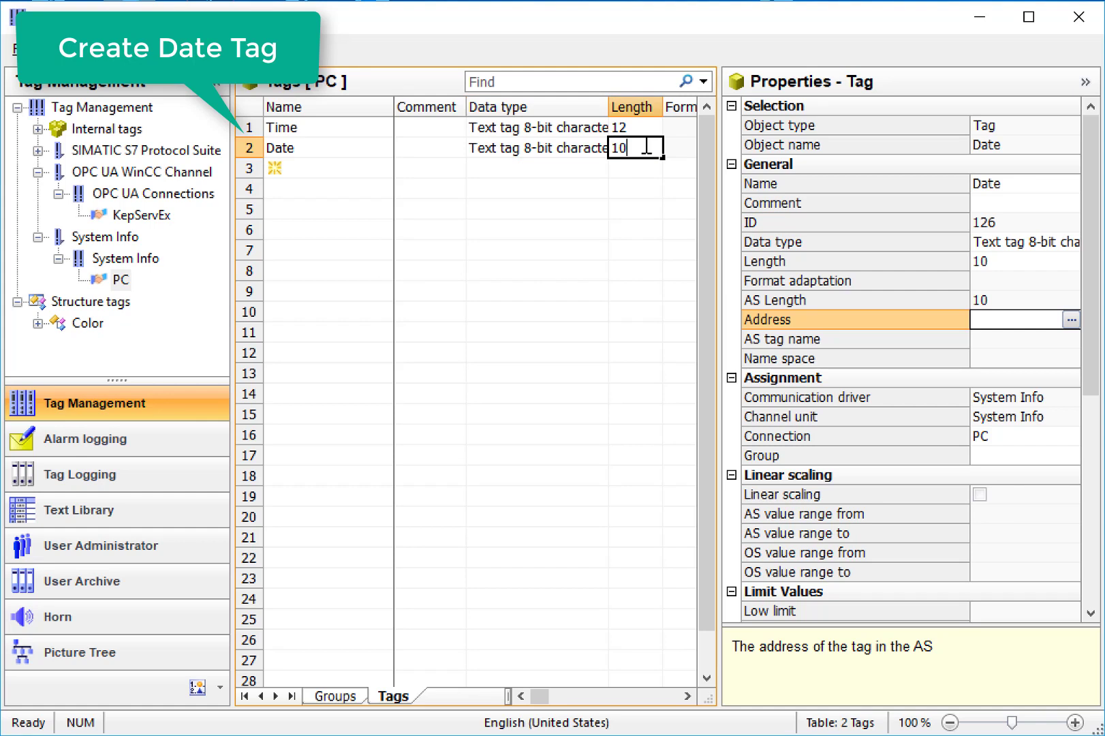
click(486, 169)
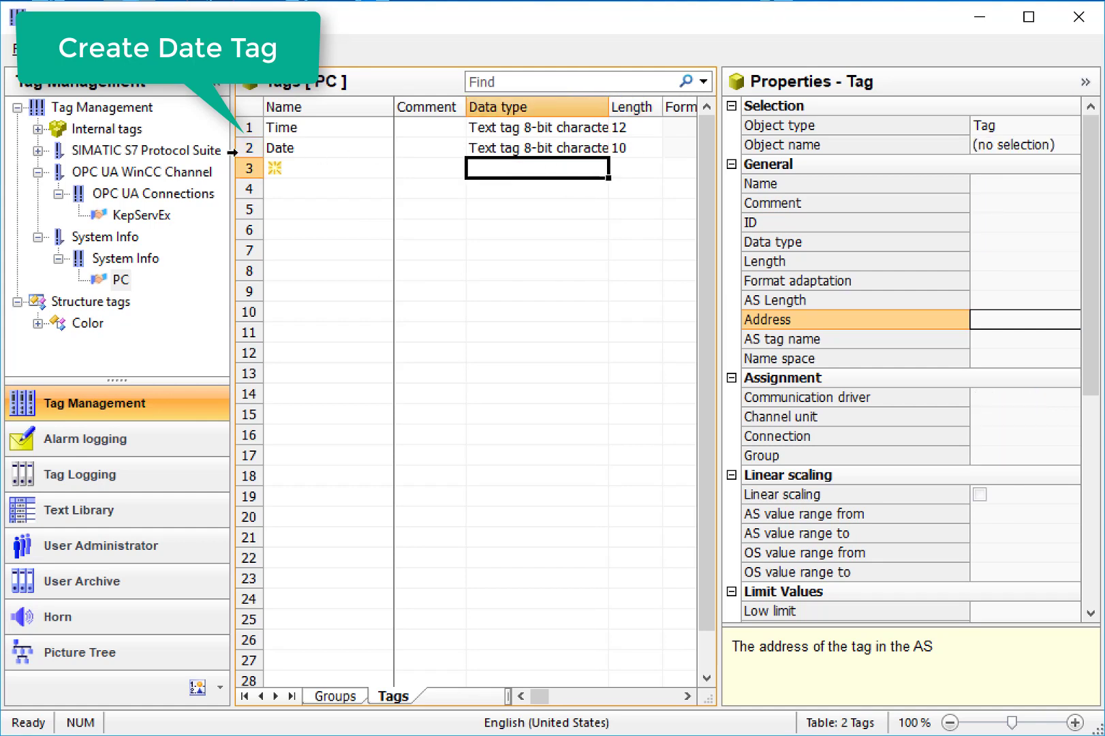
Address the Date tag to the system date in DD.MM.YYYY format
click(252, 148)
click(417, 40)
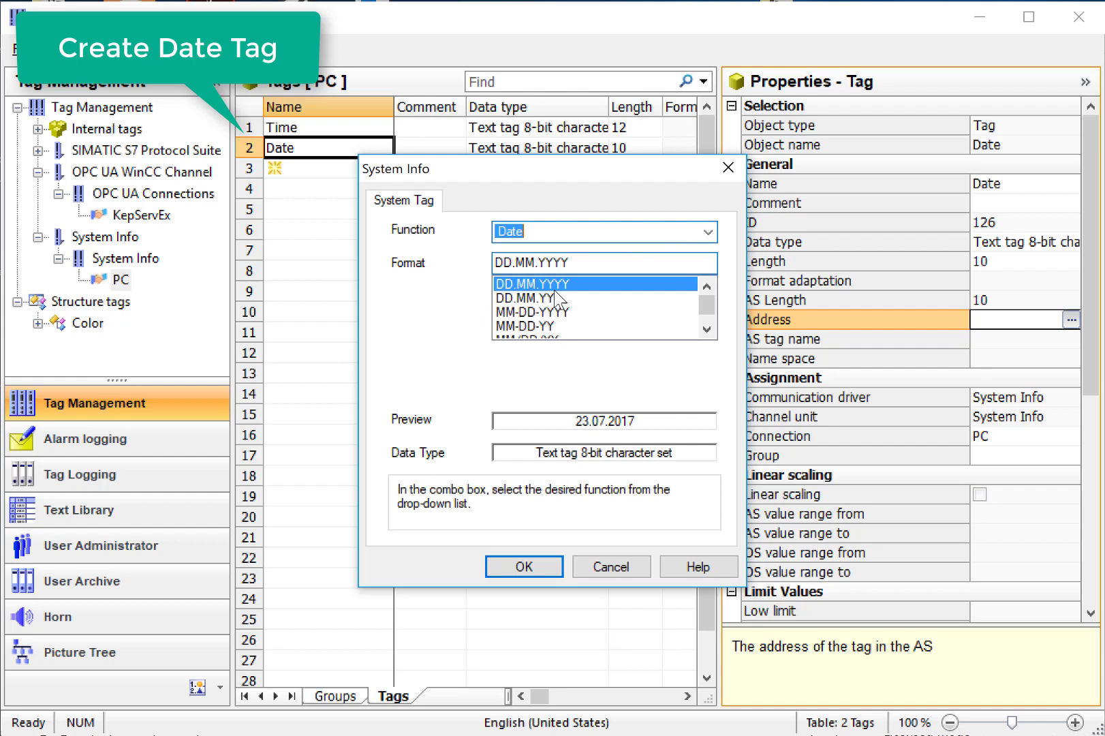
click(524, 568)
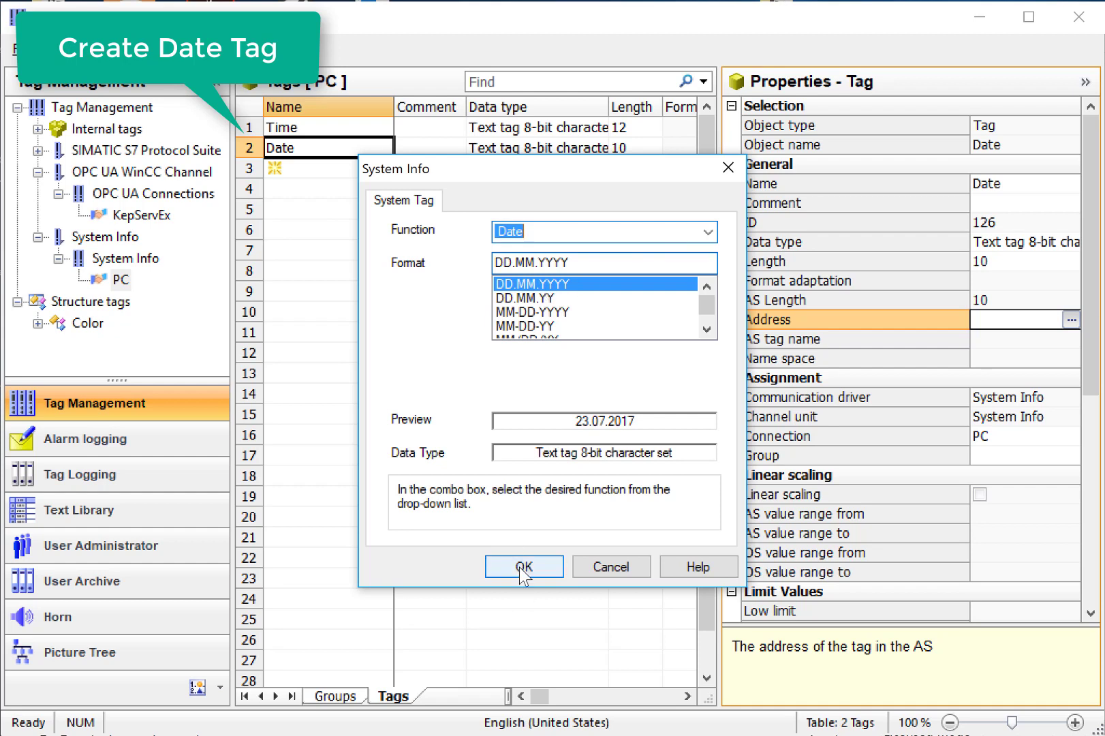
Create tag CPU as a 32-bit floating-point number
click(240, 169)
text(CP)
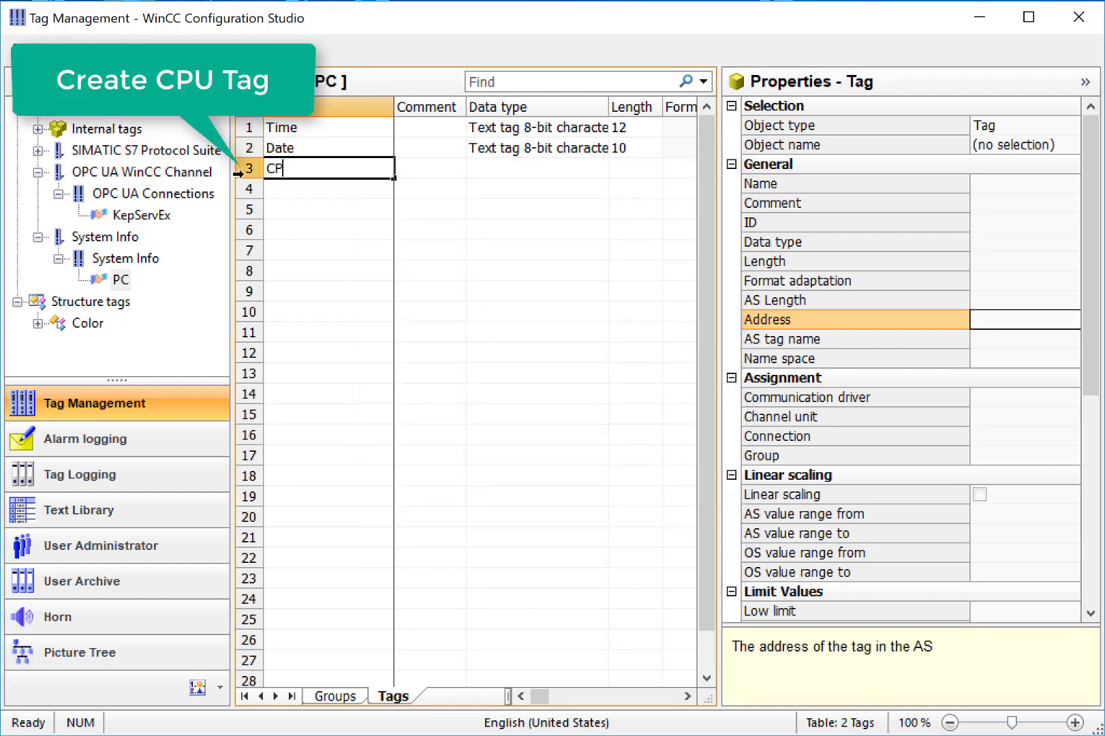
text(U)
key(Return)
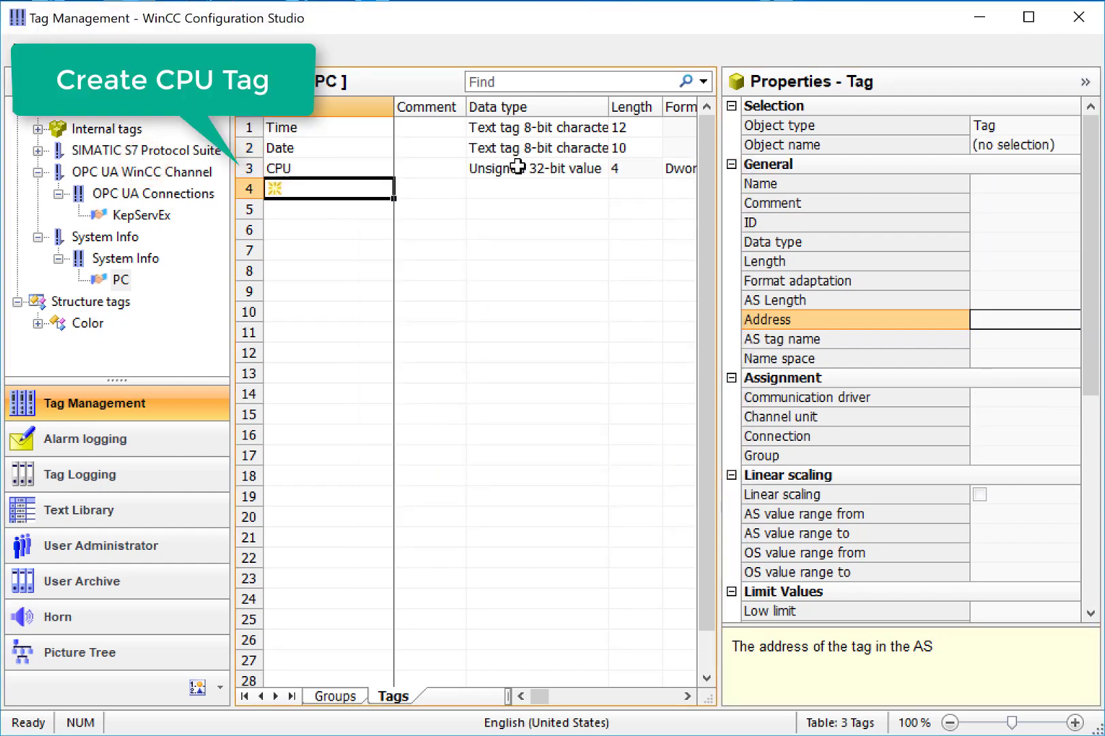
click(509, 167)
click(619, 169)
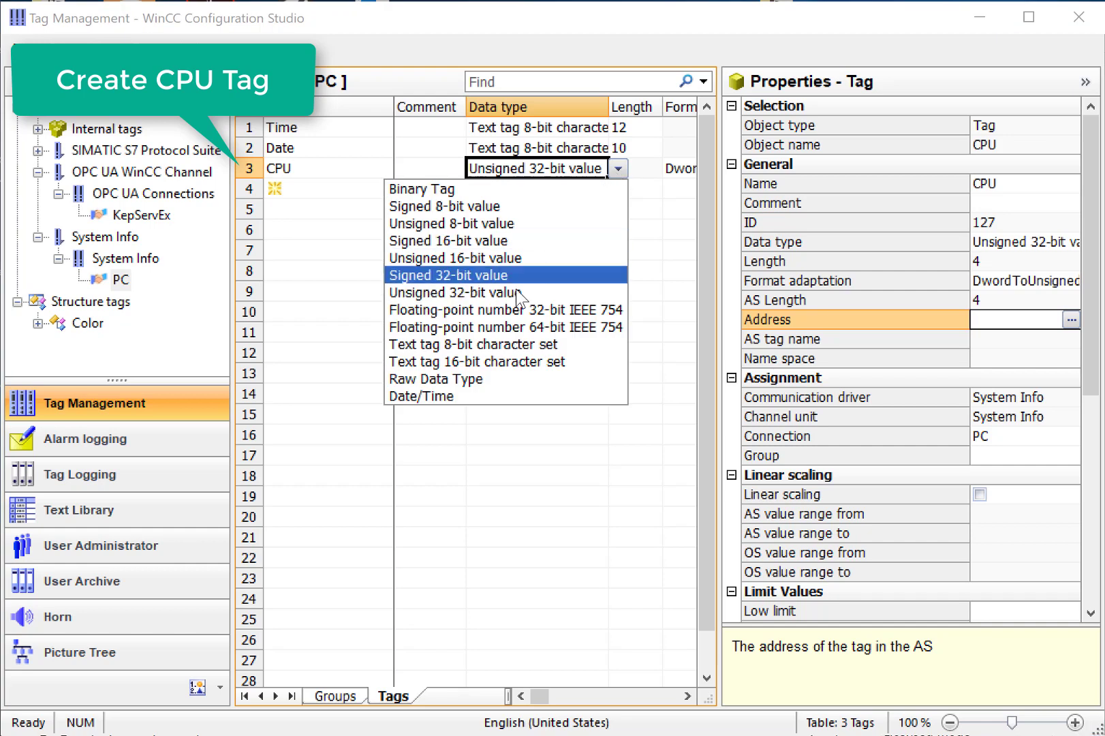
click(522, 311)
Address the CPU tag to the CPU Utilization function, total load in percent
click(1071, 321)
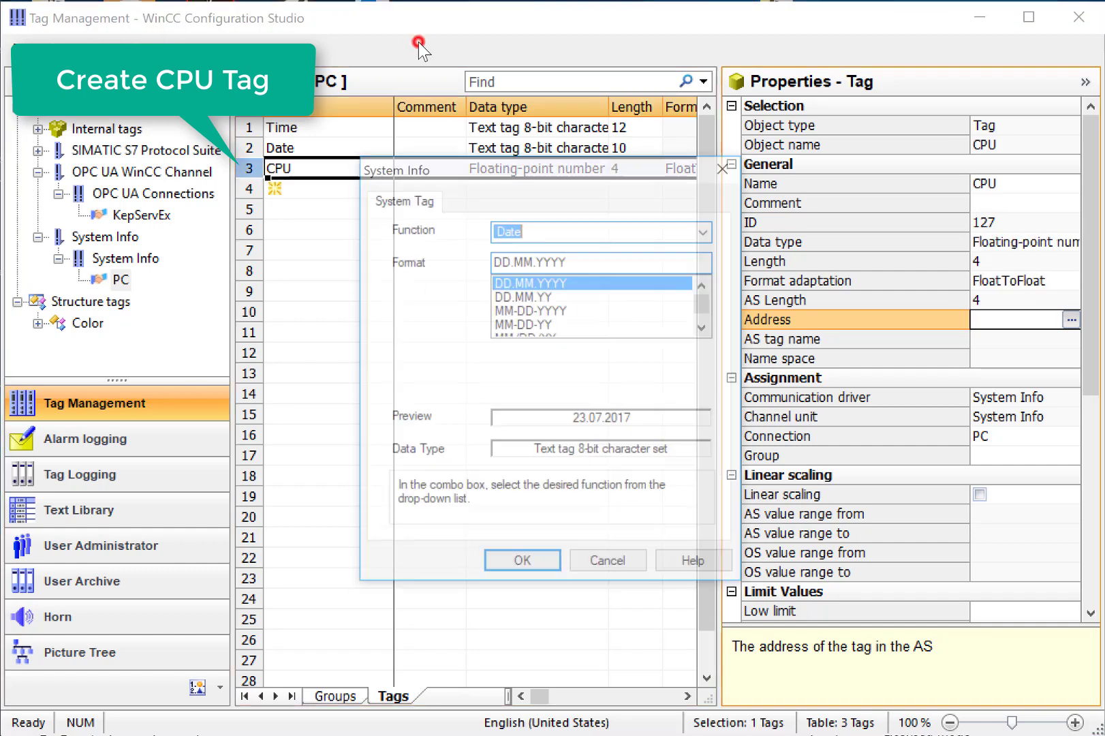
click(707, 232)
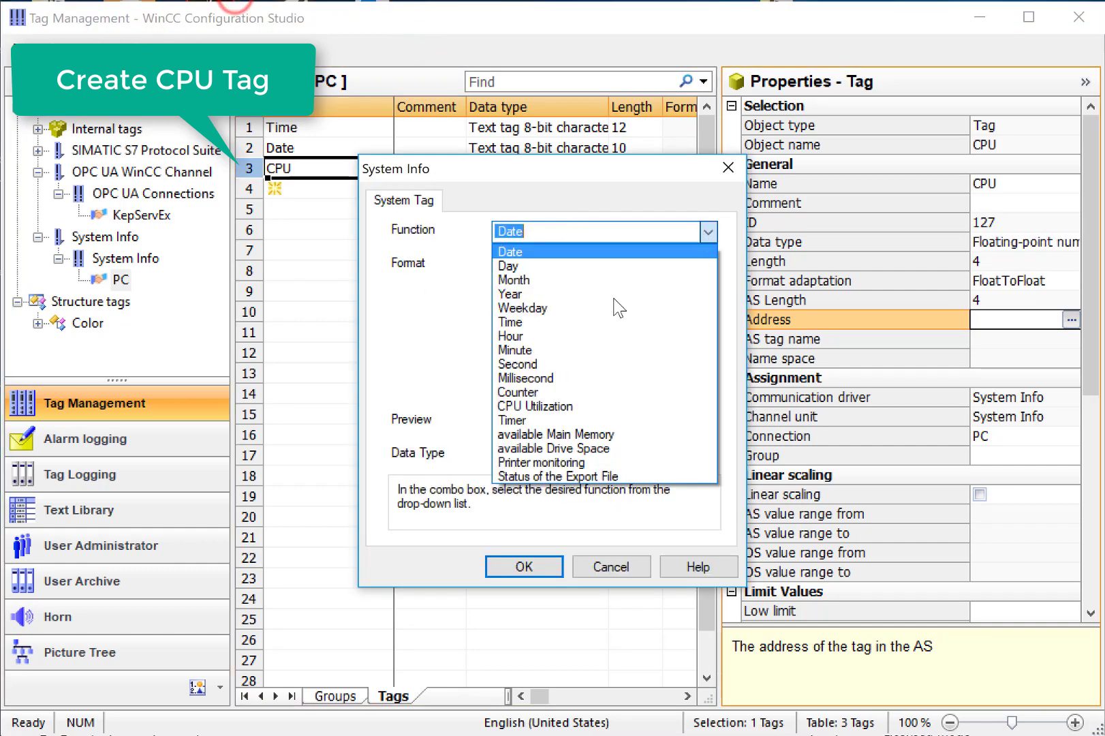
click(544, 403)
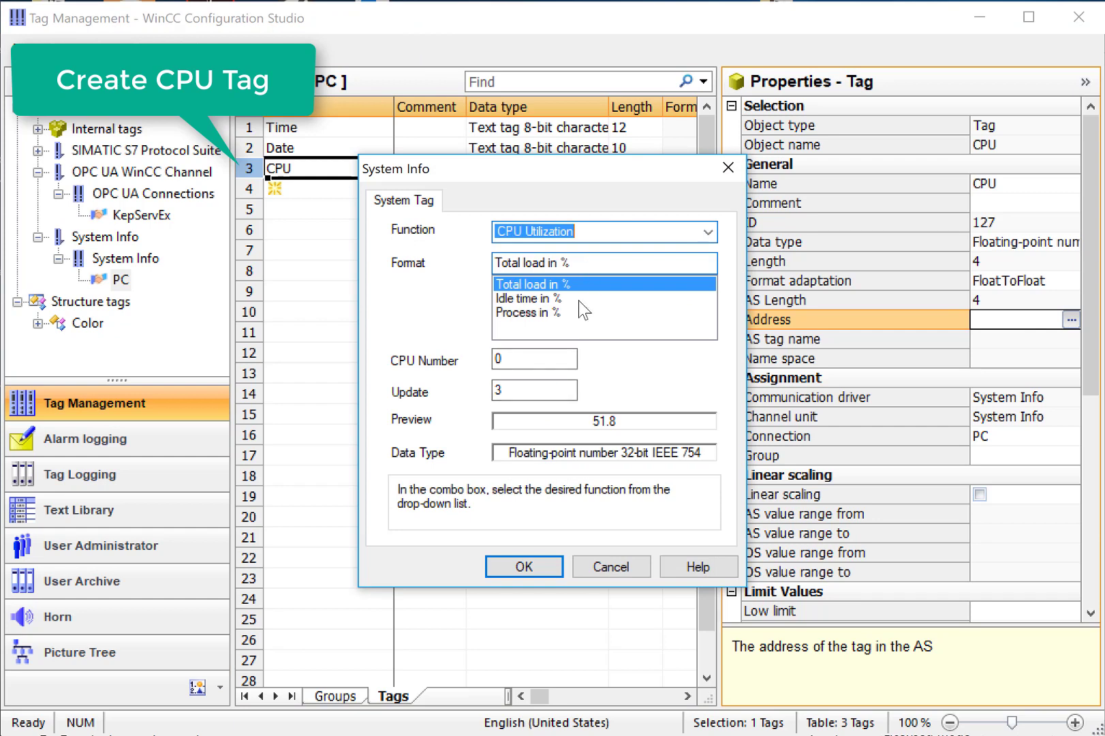
Confirm the CPU address, then create tag RAM as a 32-bit floating-point number
click(519, 561)
text(RAM)
key(Return)
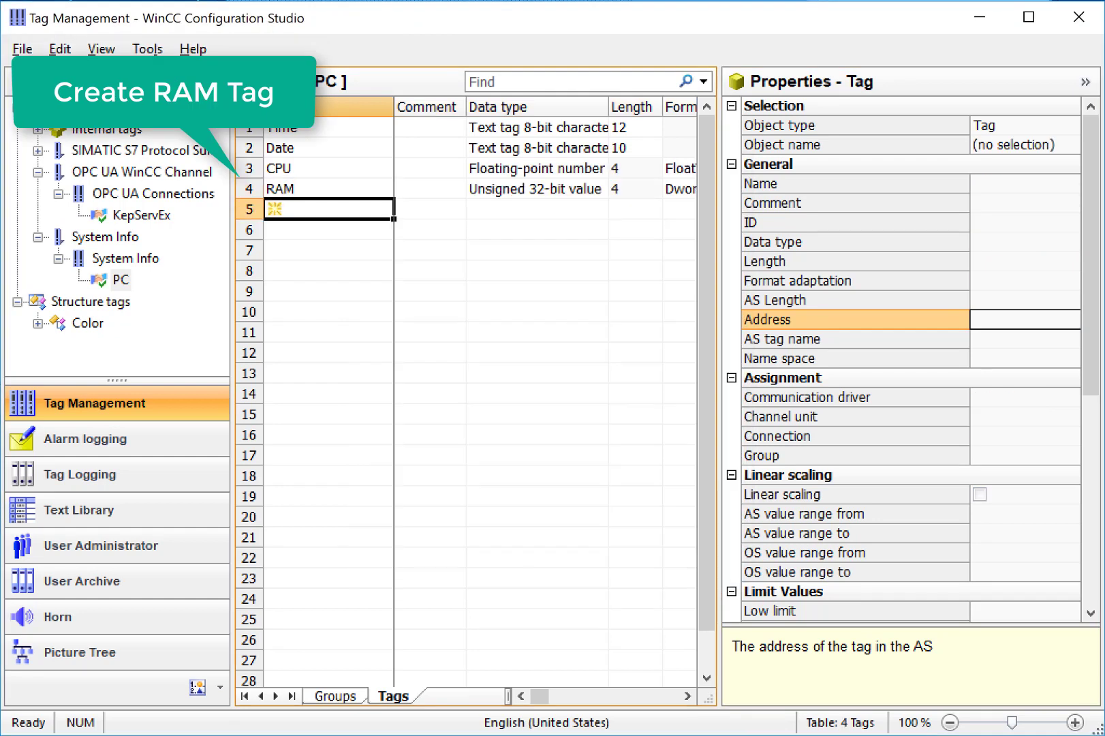
click(536, 189)
click(618, 190)
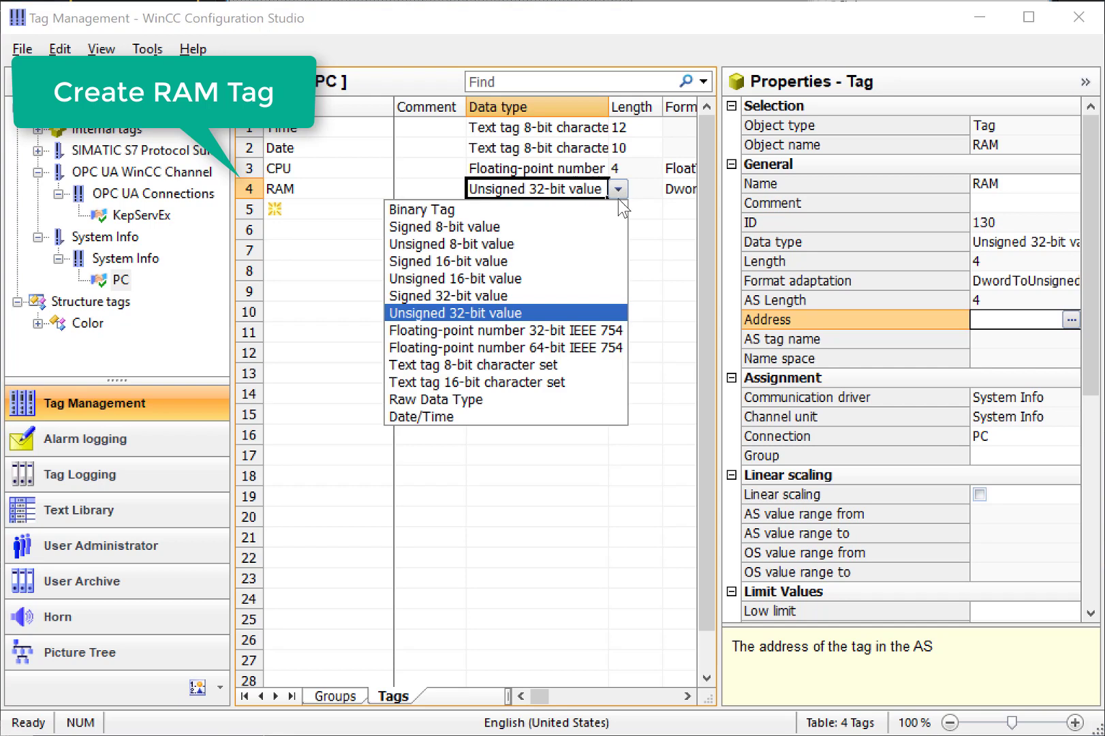
click(596, 331)
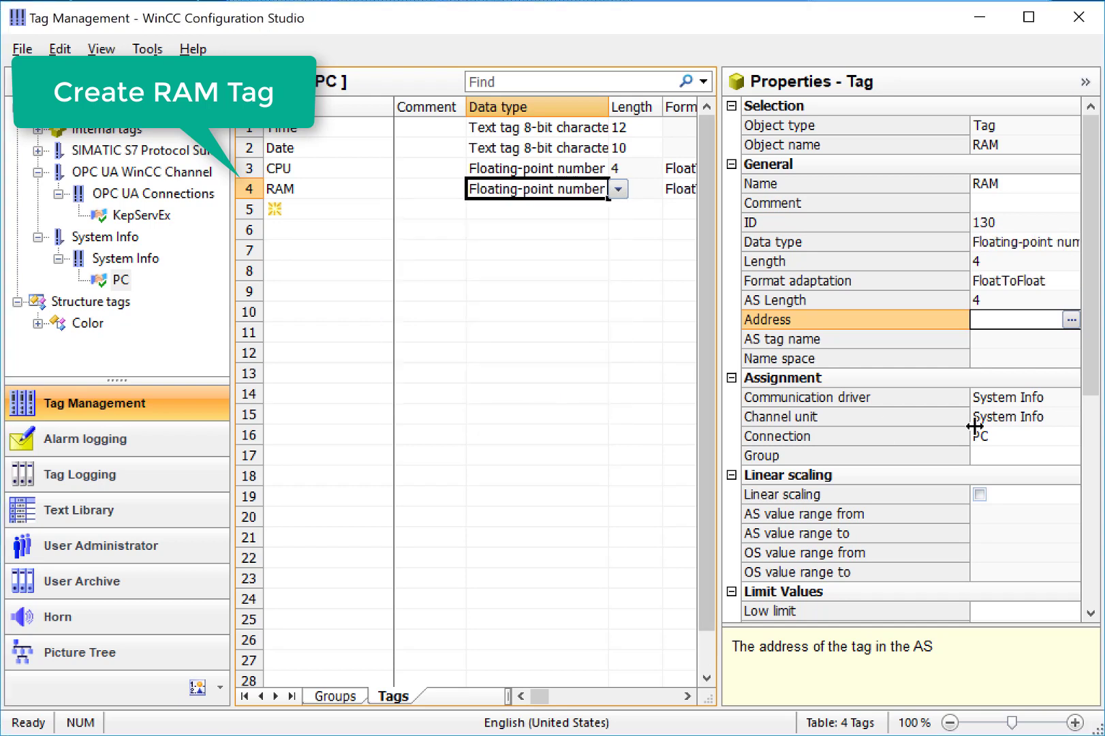
Address the RAM tag to available Main Memory, free memory in percent
click(1076, 319)
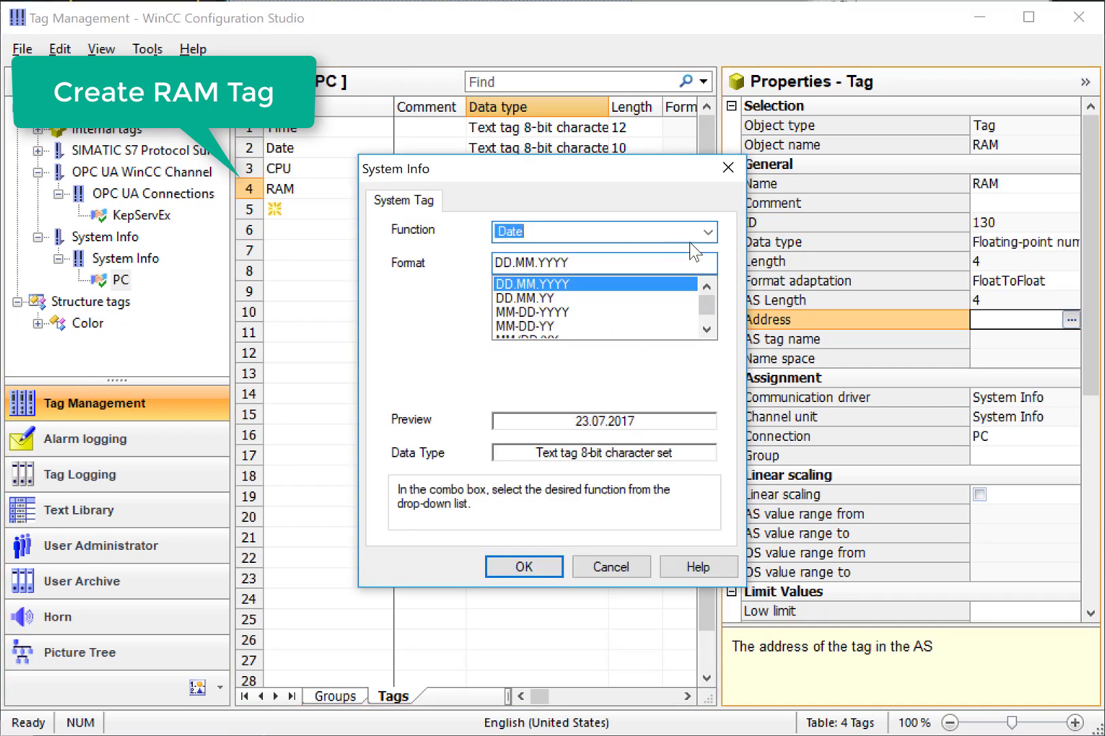
click(708, 231)
click(644, 231)
click(553, 299)
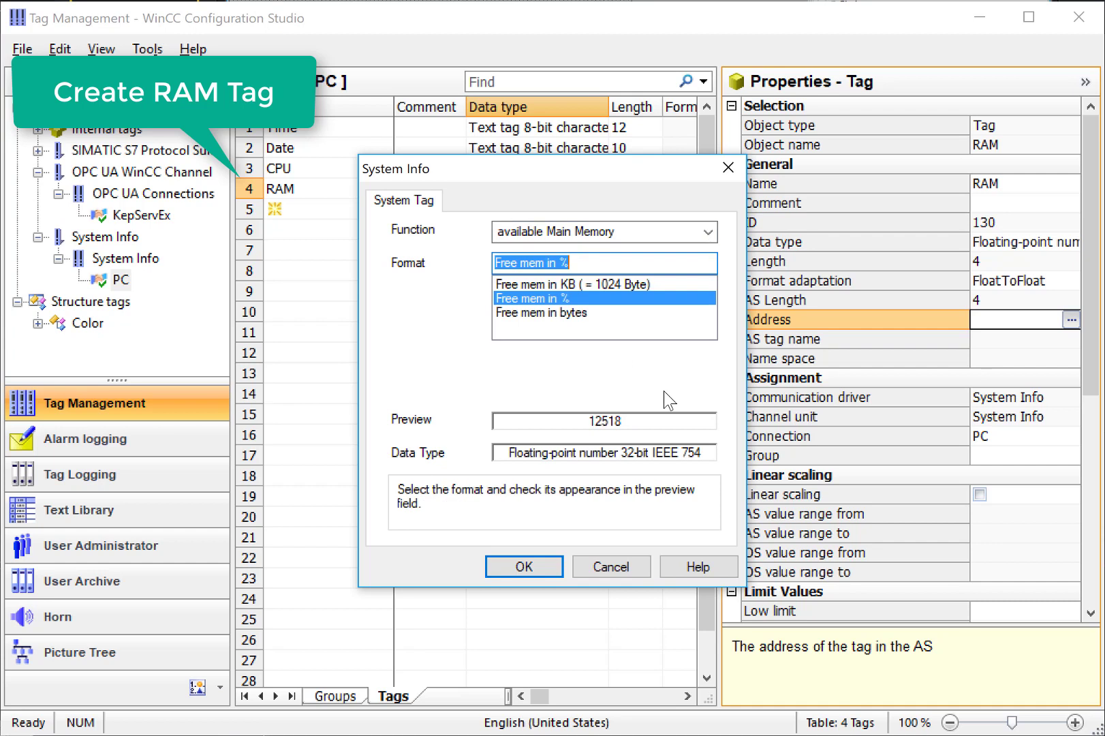
Confirm the RAM address, then create tag C_HDD as a 32-bit floating-point number
click(531, 555)
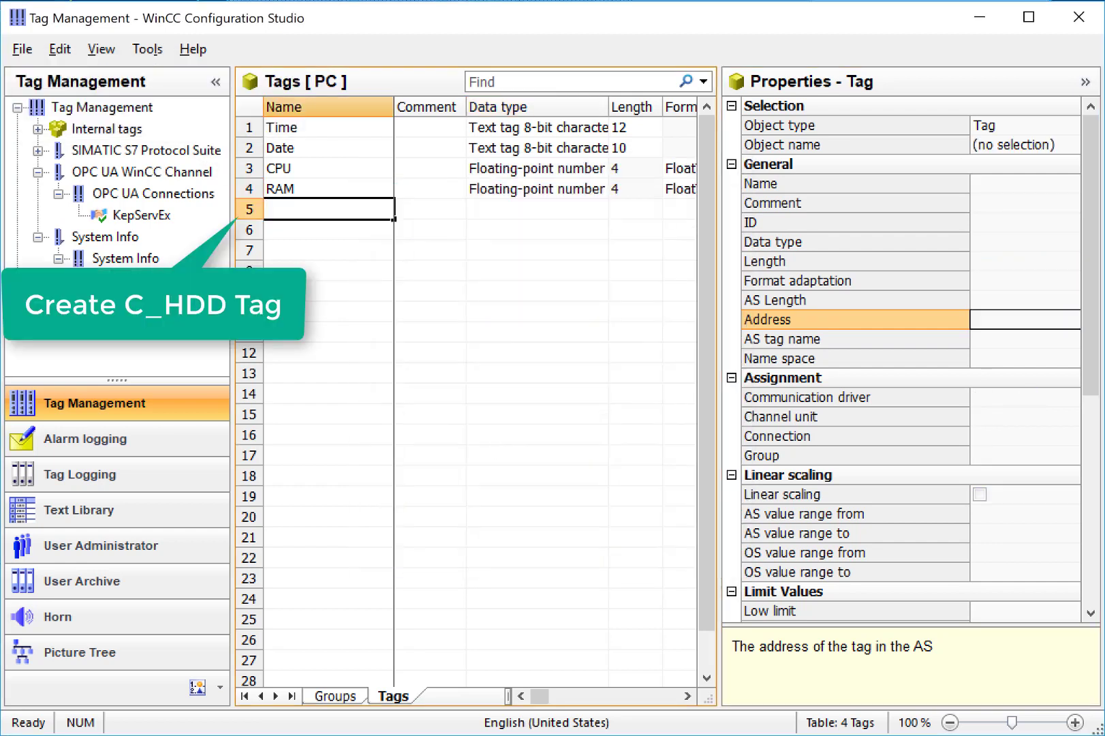
text(C_HDD)
key(Return)
click(488, 212)
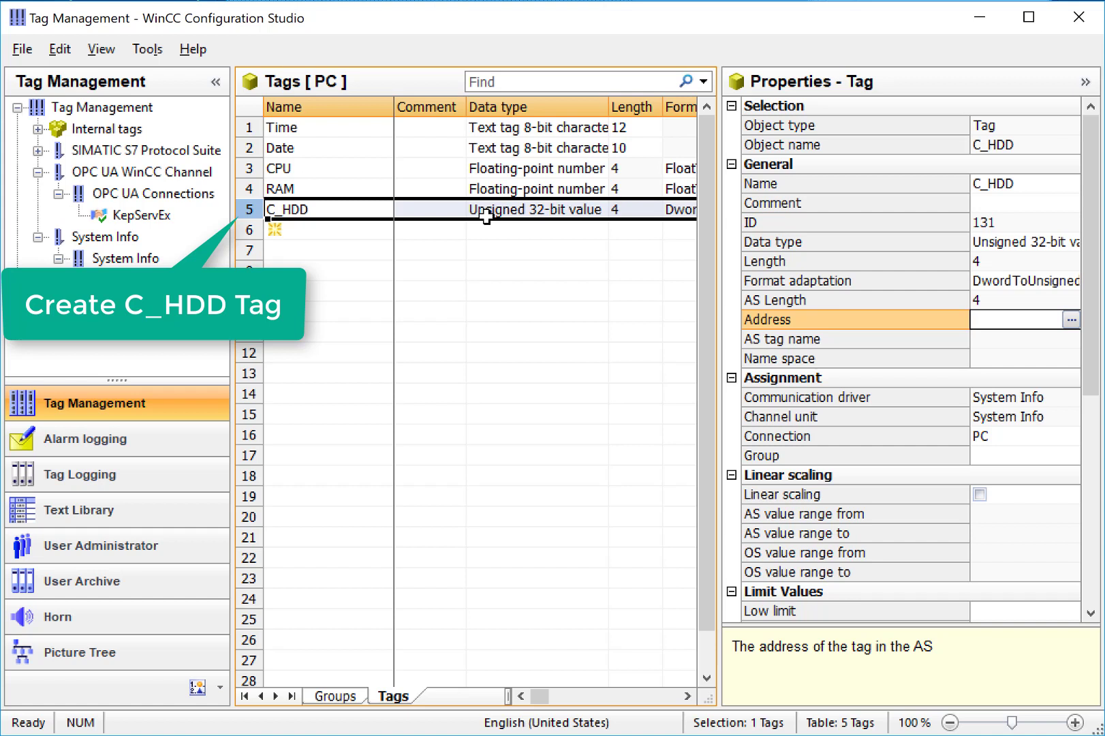
click(613, 215)
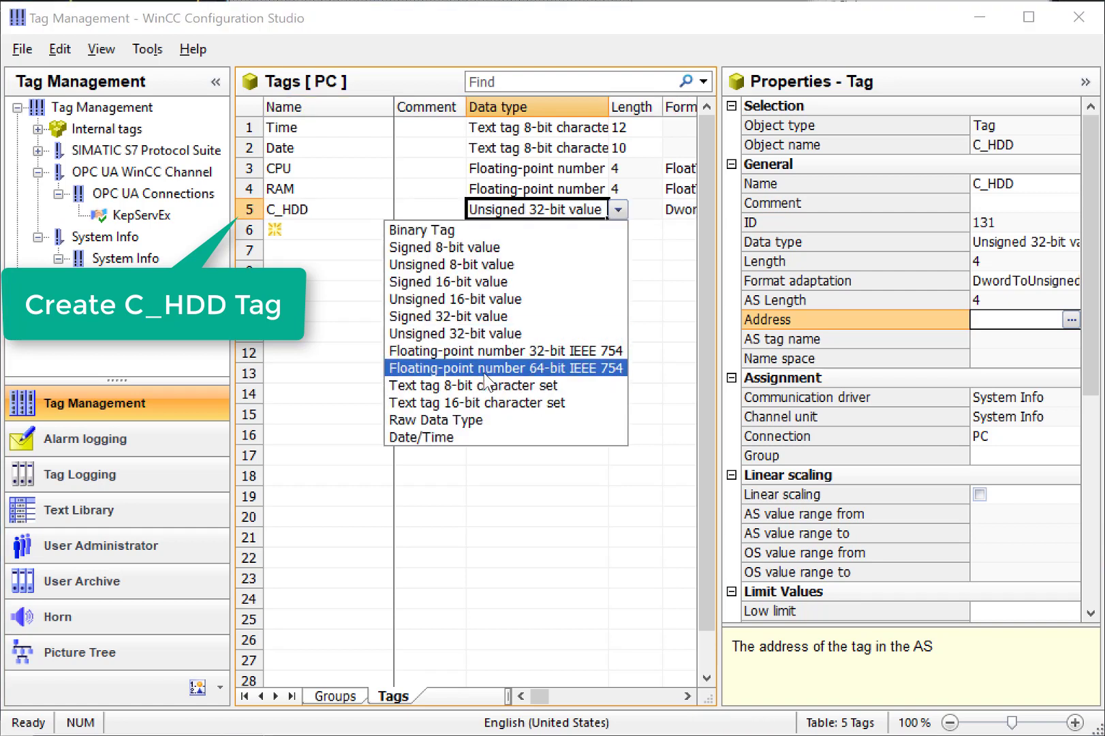
click(467, 354)
Address the C_HDD tag to available Drive Space, free space in percent
click(1071, 320)
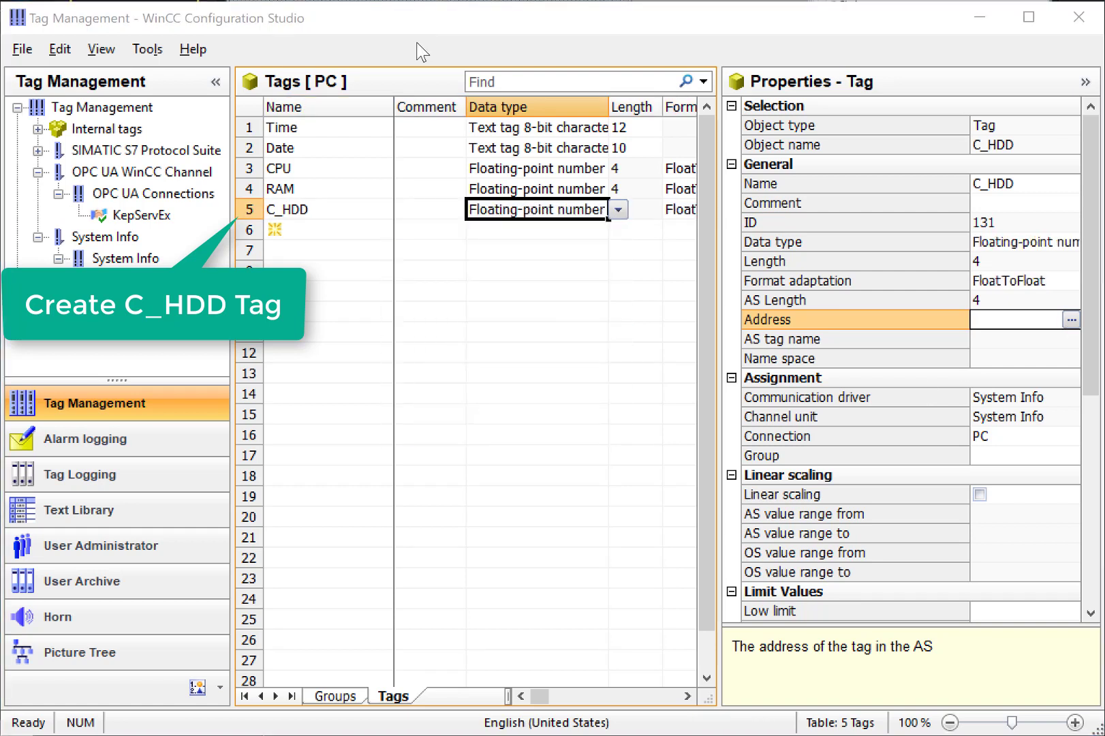
click(708, 231)
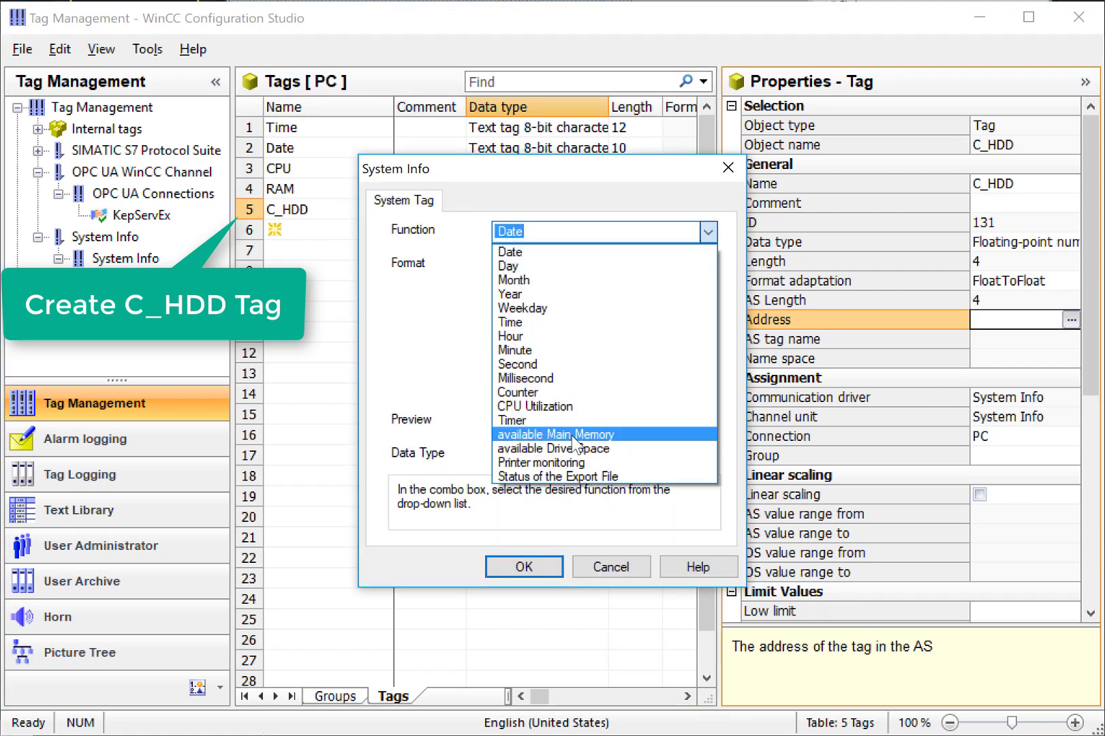
click(553, 448)
click(529, 299)
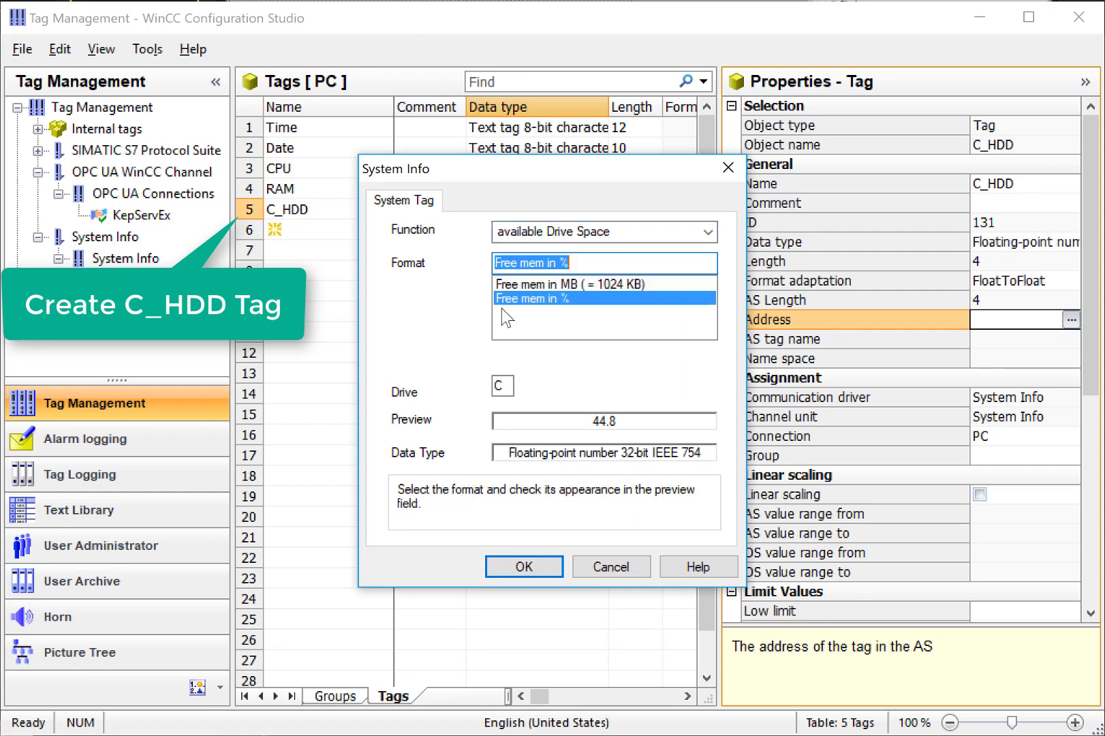
click(525, 568)
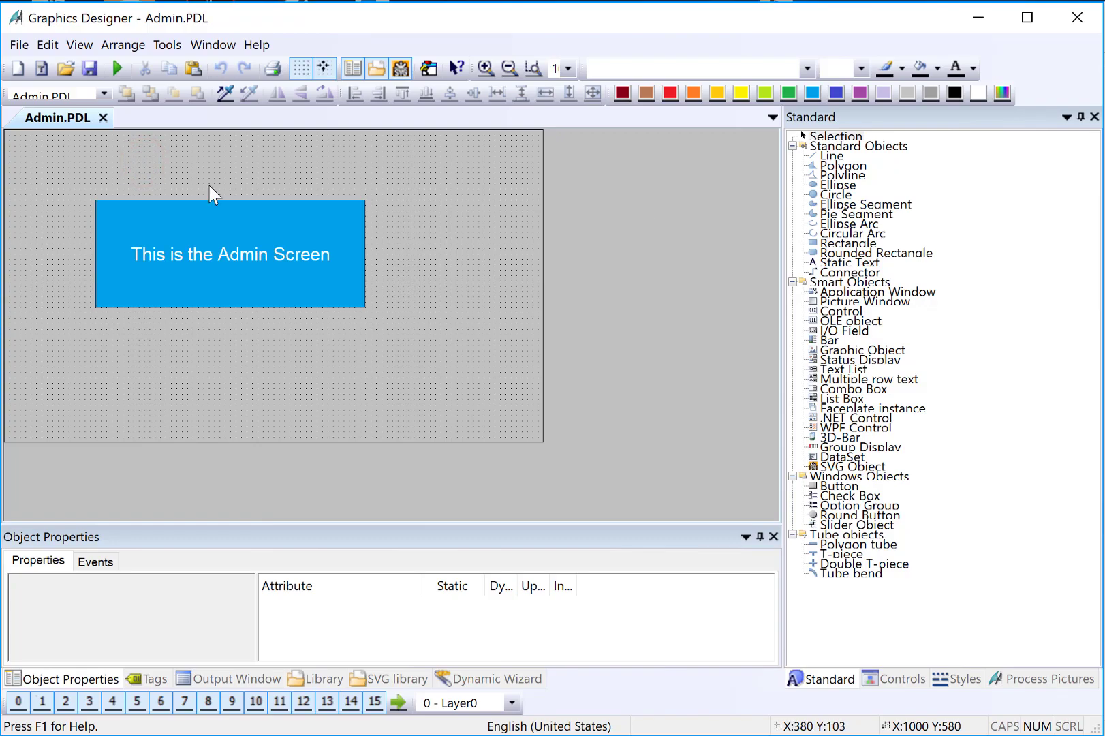
Move the Admin screen's text box to the top-left, widen it across the screen and shorten the banner
click(240, 257)
mouse_move(229, 277)
mouse_down()
mouse_move(206, 230)
mouse_move(155, 199)
mouse_up()
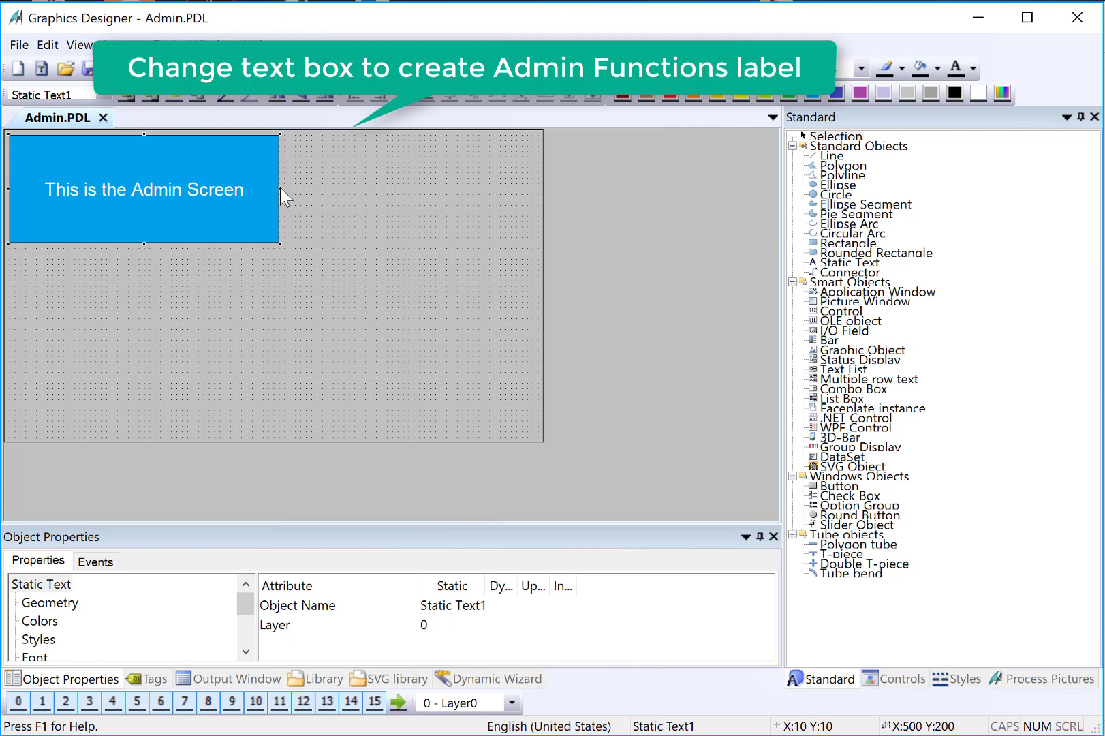
drag(281, 188, 539, 188)
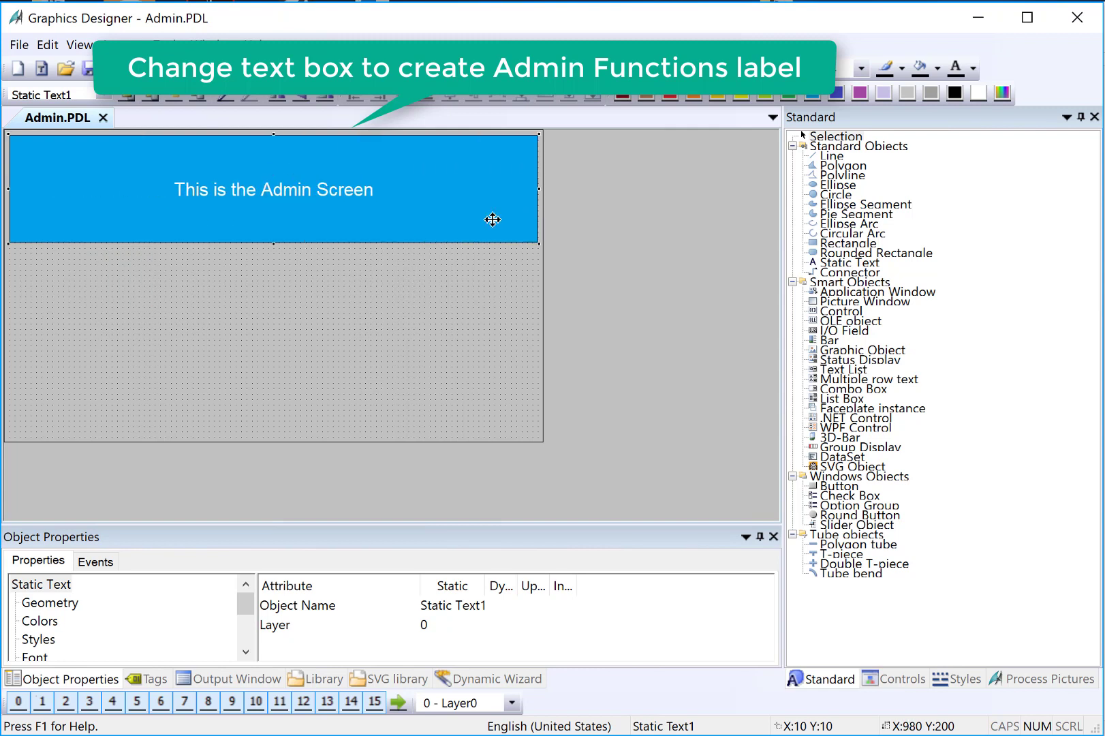
drag(274, 244, 271, 168)
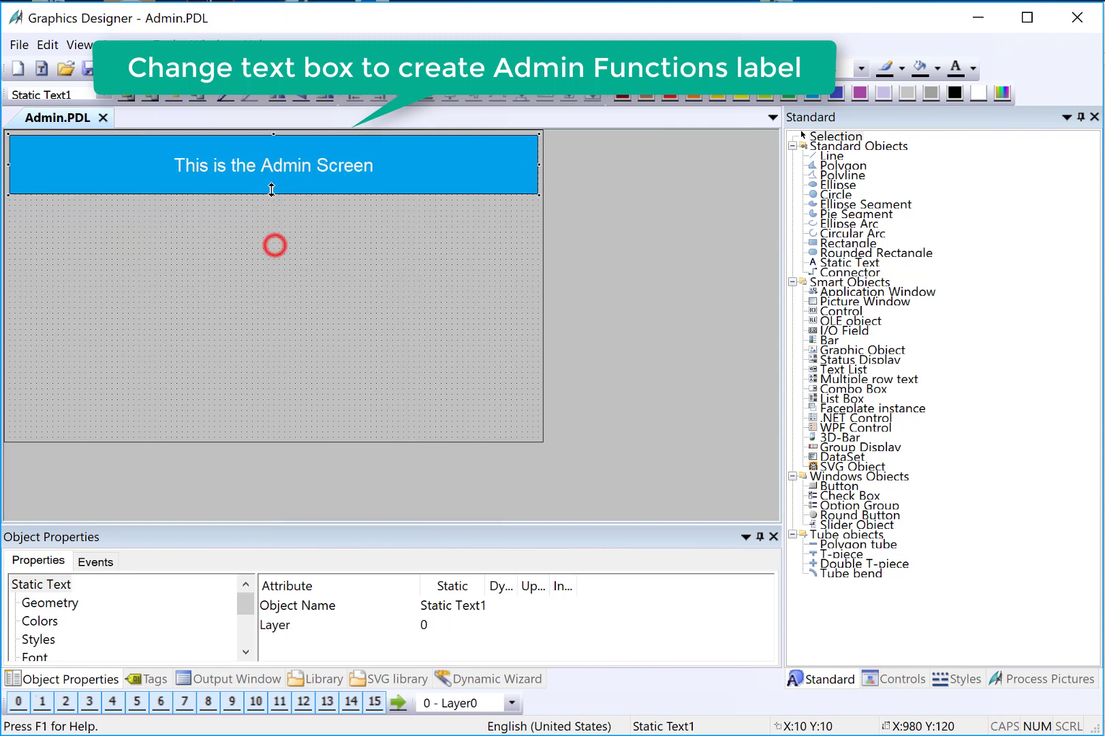
Change the banner text to 'Admin Functions'
double_click(260, 156)
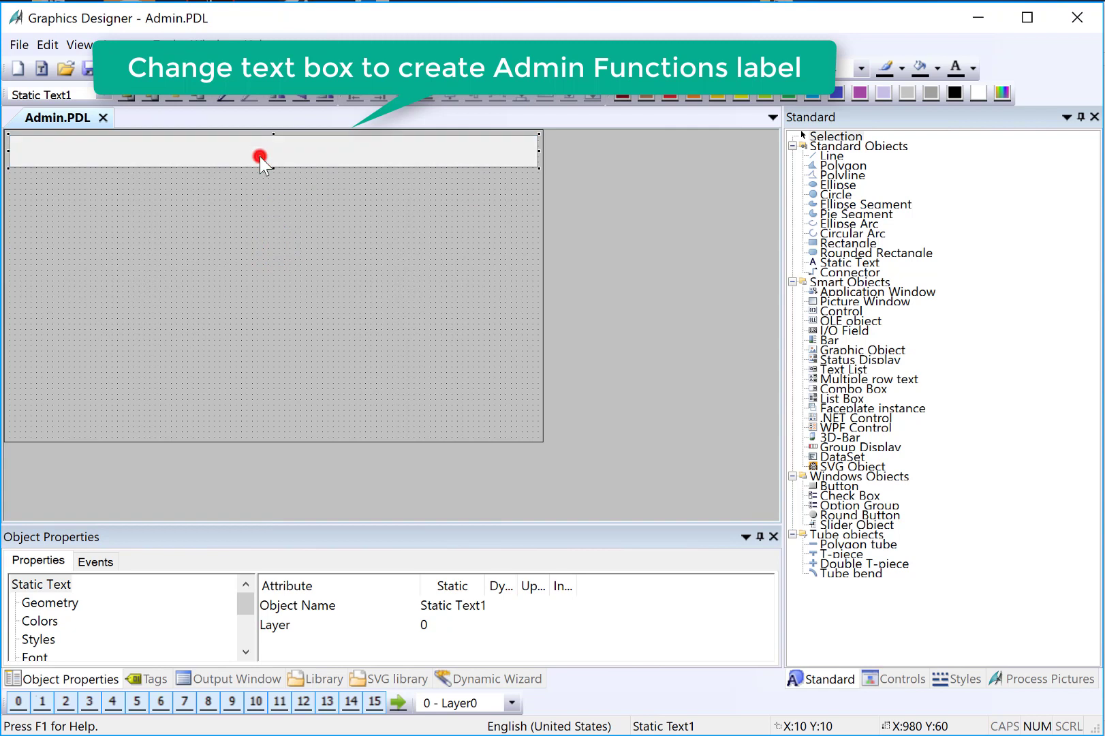
text(Admin )
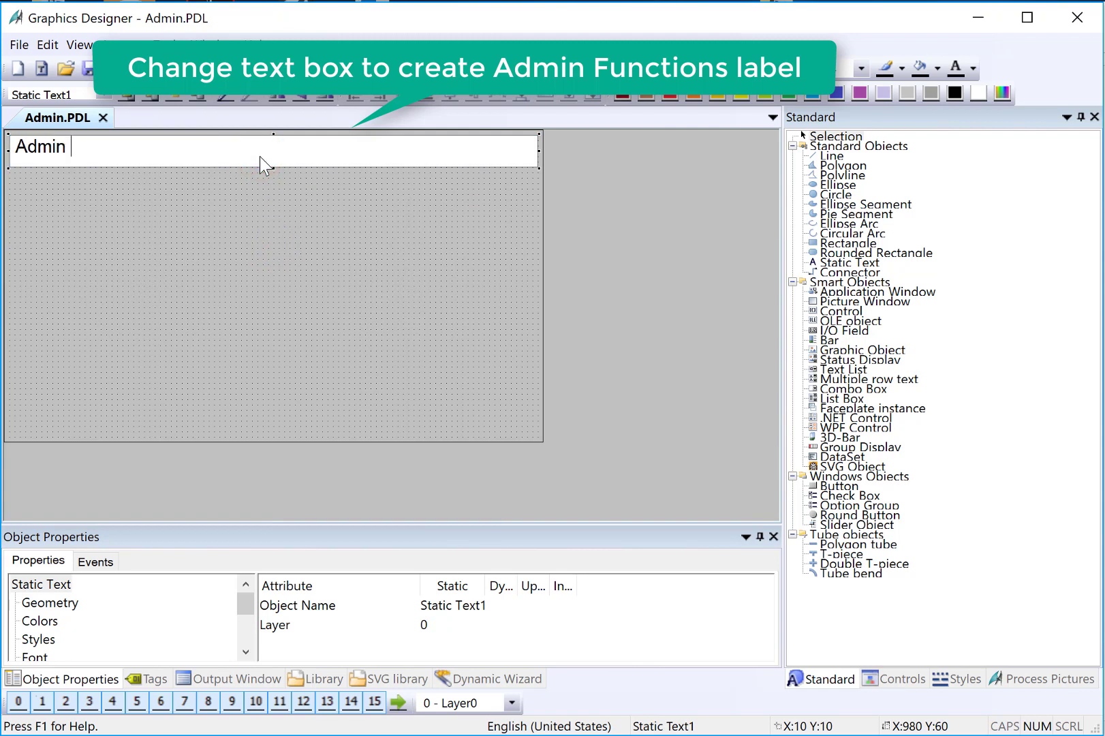
text(Functions)
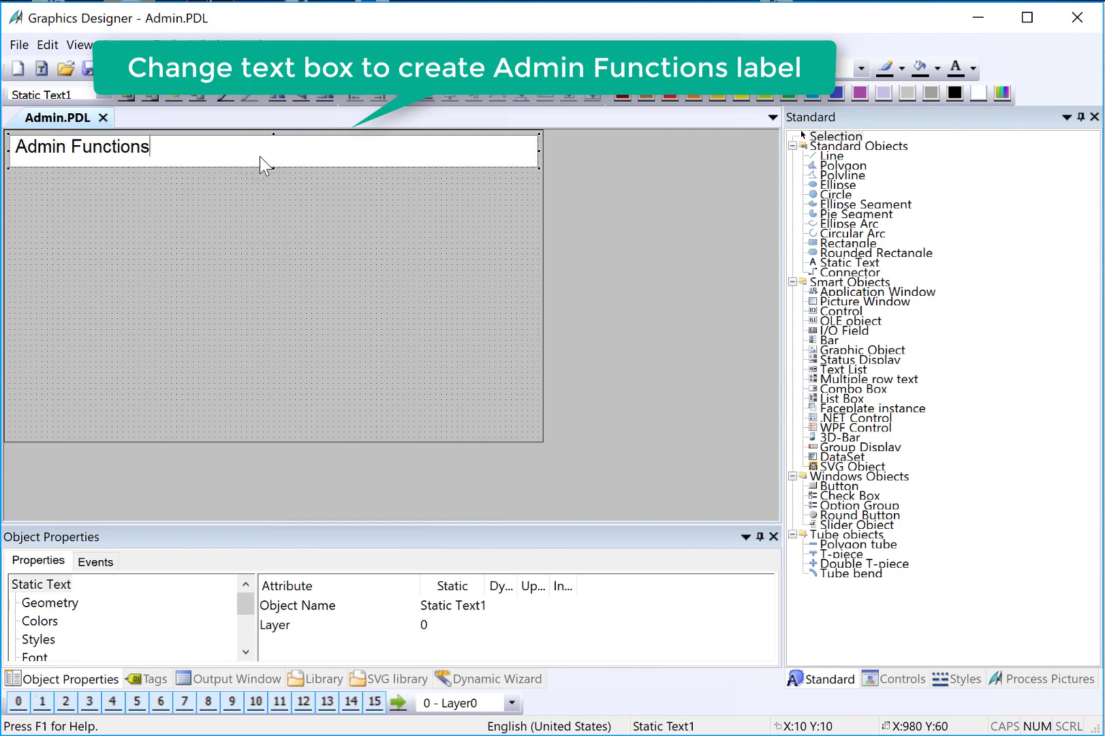
key(Return)
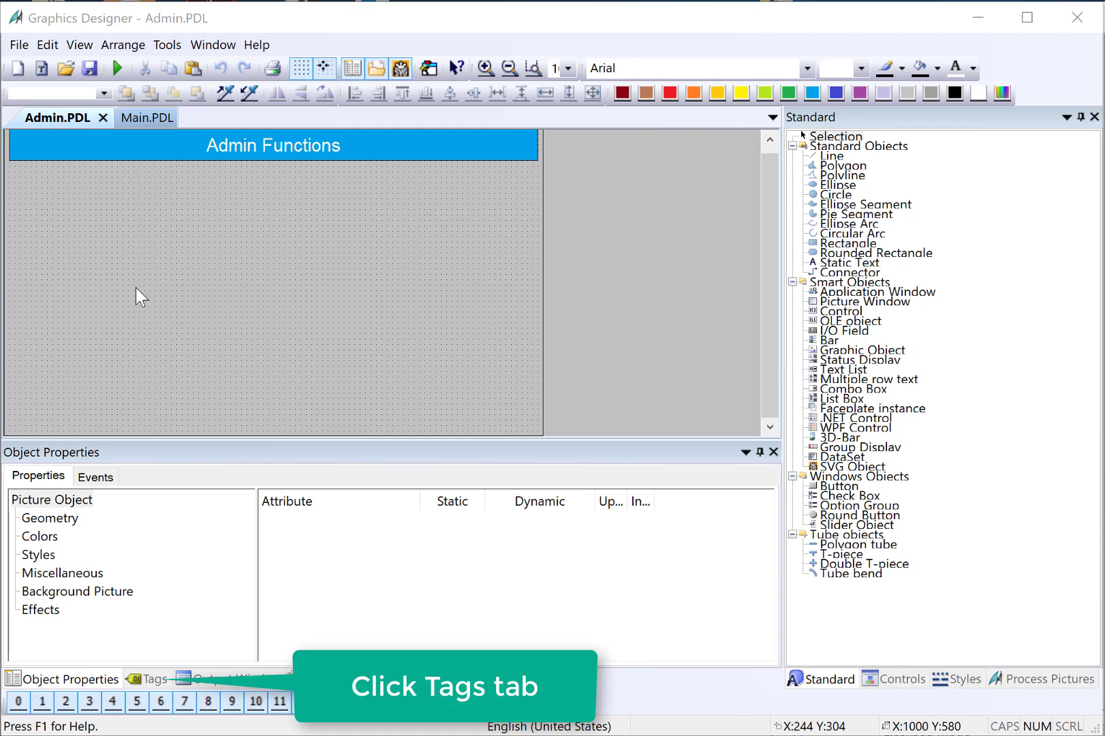
Drag System Info tags C_HDD, RAM, CPU, Date and Time onto the canvas as I/O fields
click(156, 678)
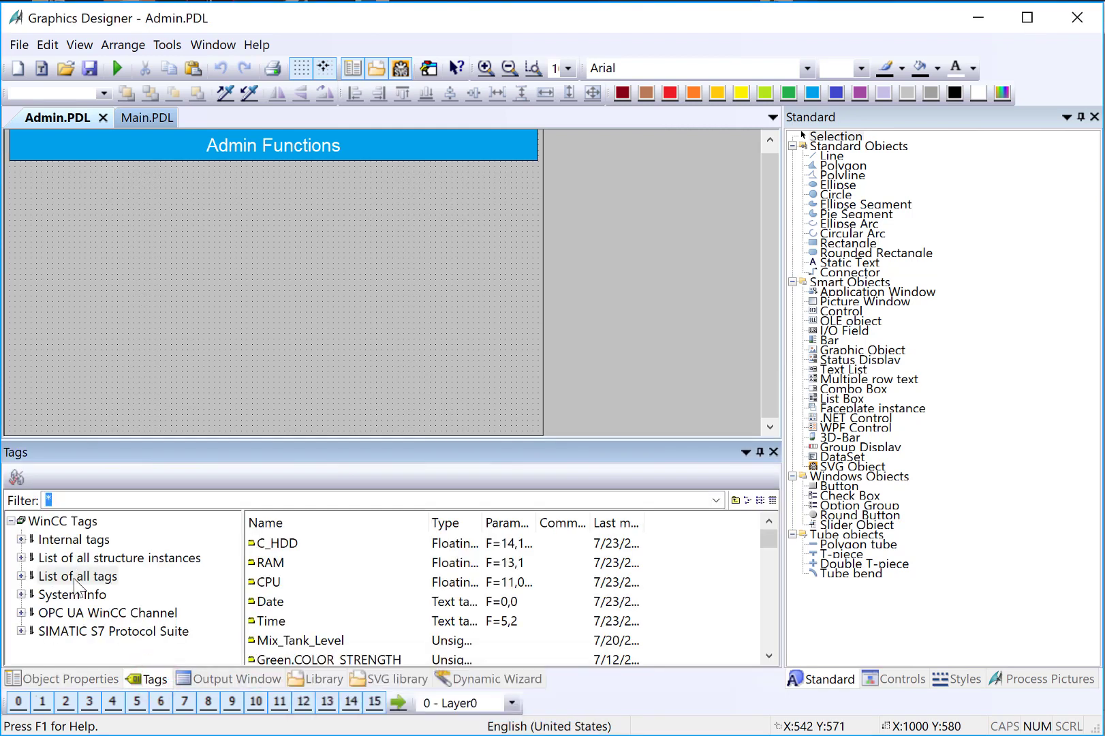
click(278, 545)
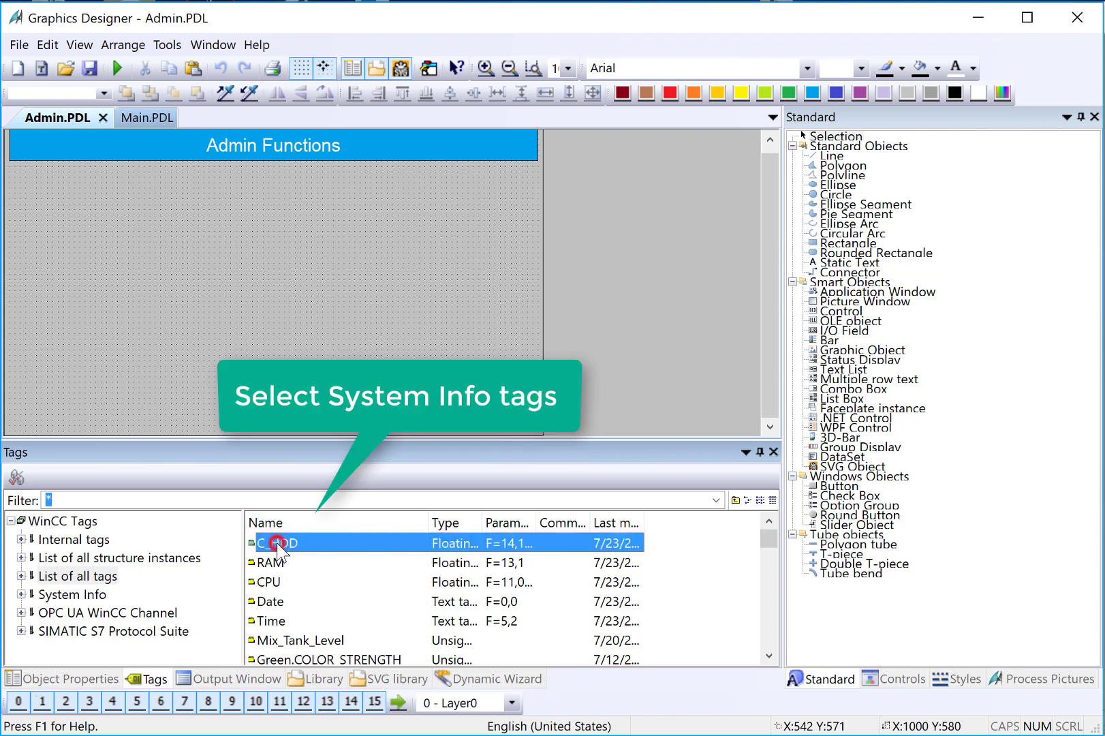
shift+click(275, 621)
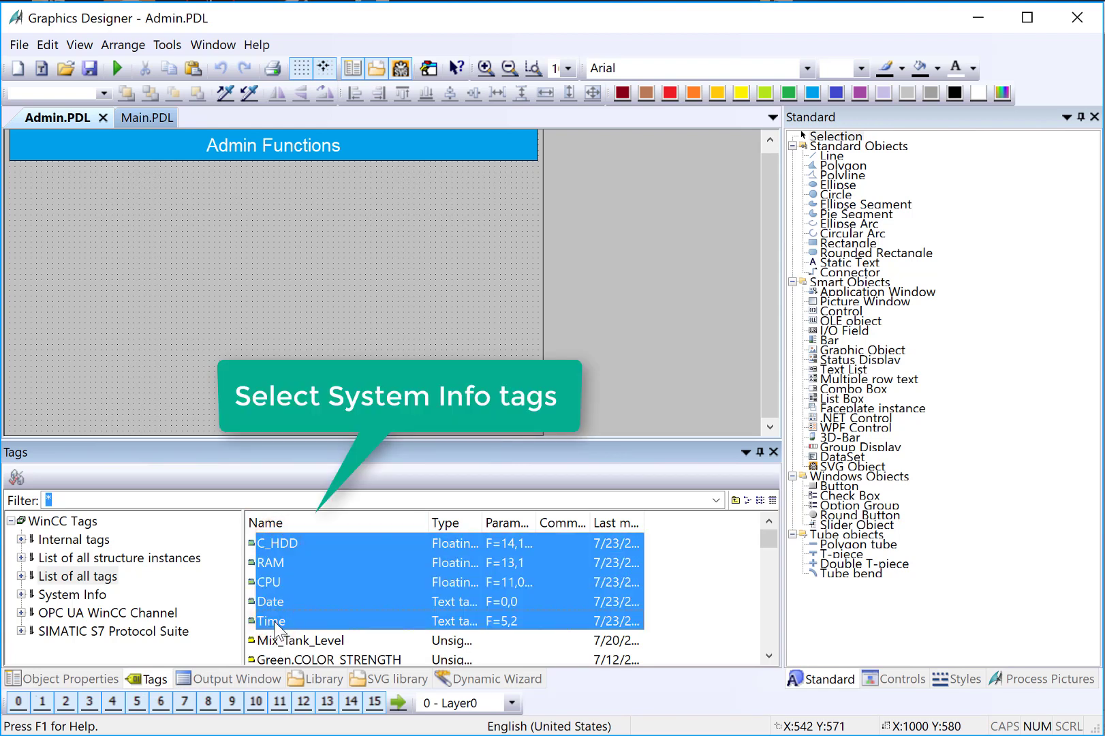
drag(276, 623, 294, 182)
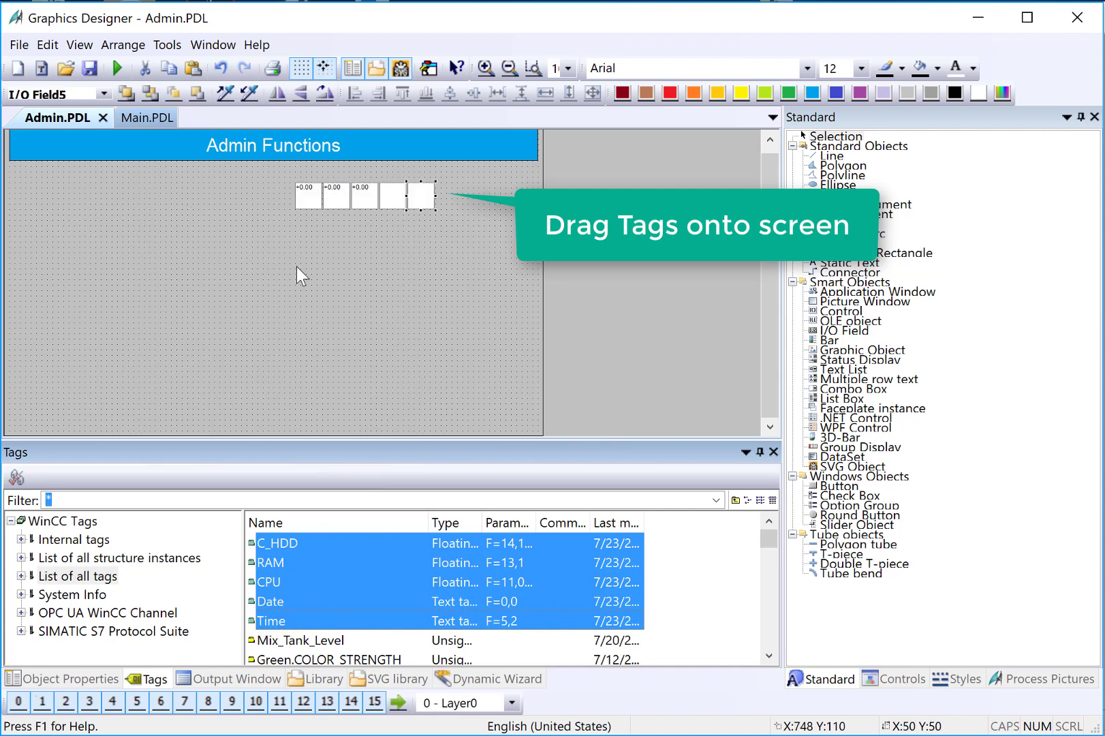
click(274, 258)
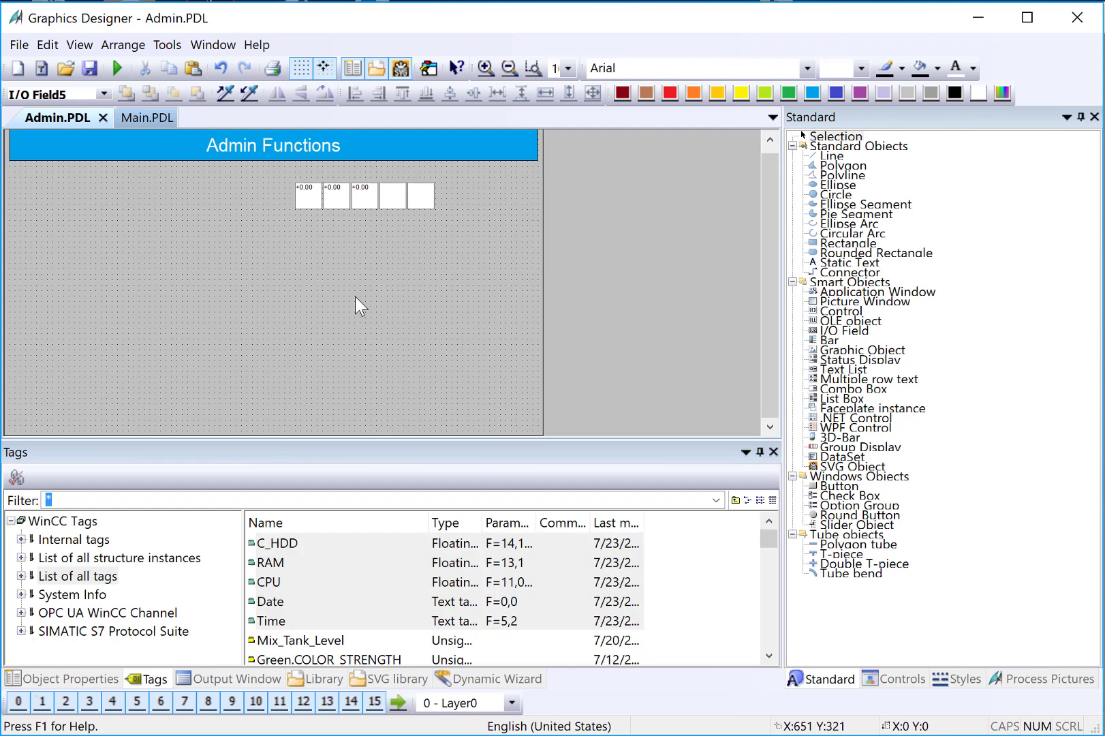
Place a static text below the I/O fields reading 'System Information' and fill it gold
drag(851, 262, 296, 252)
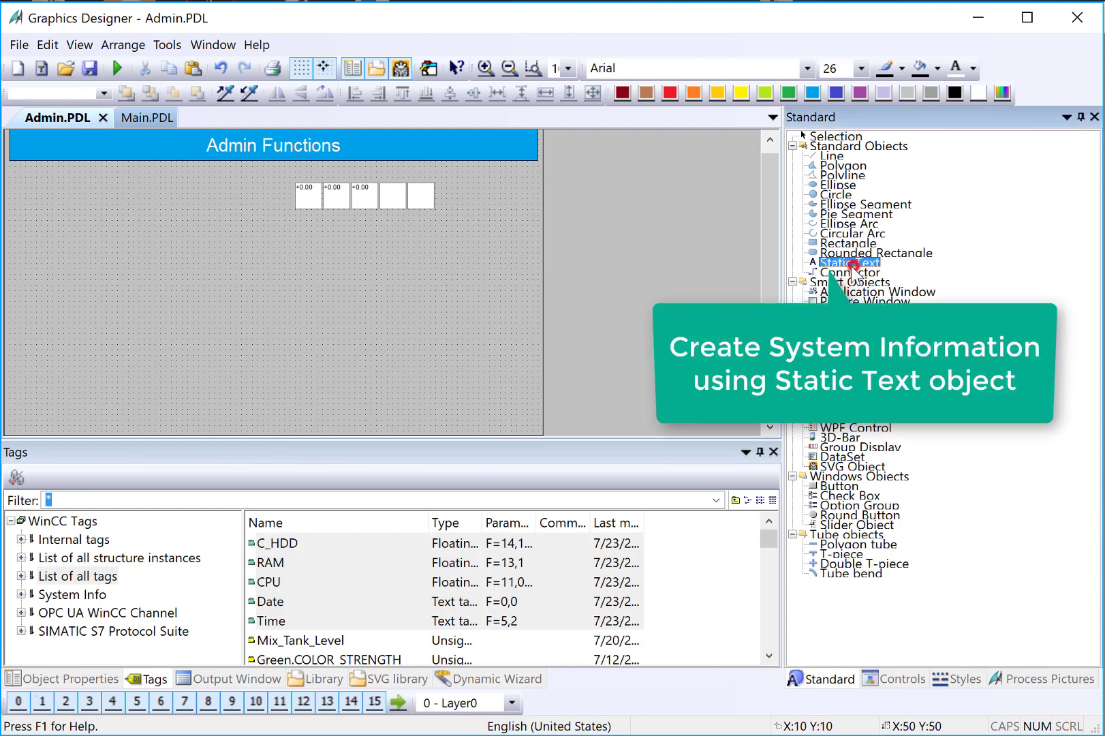
drag(375, 274, 539, 293)
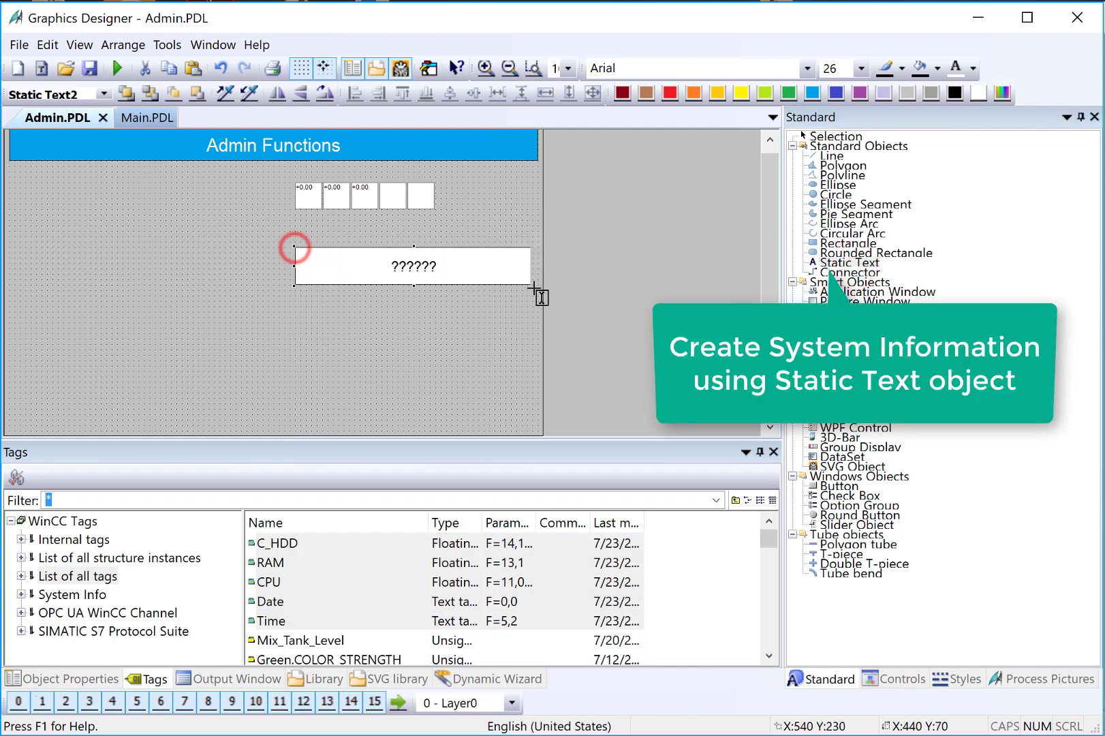
text(System)
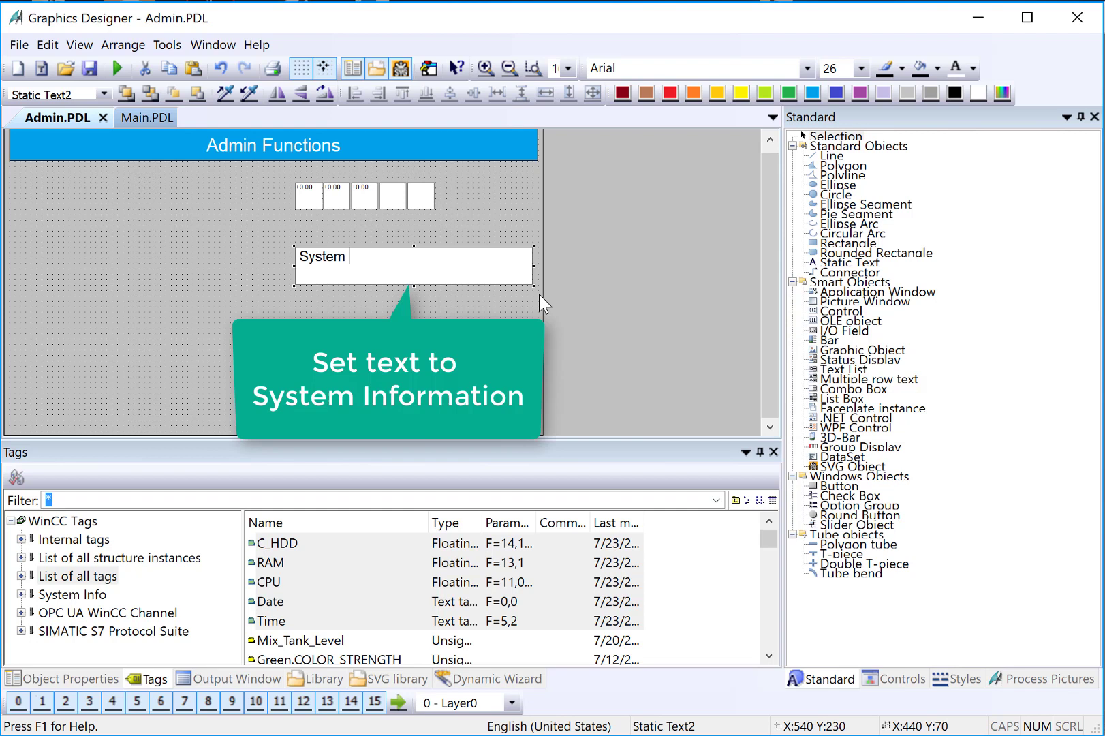
text( Information)
key(Escape)
click(717, 93)
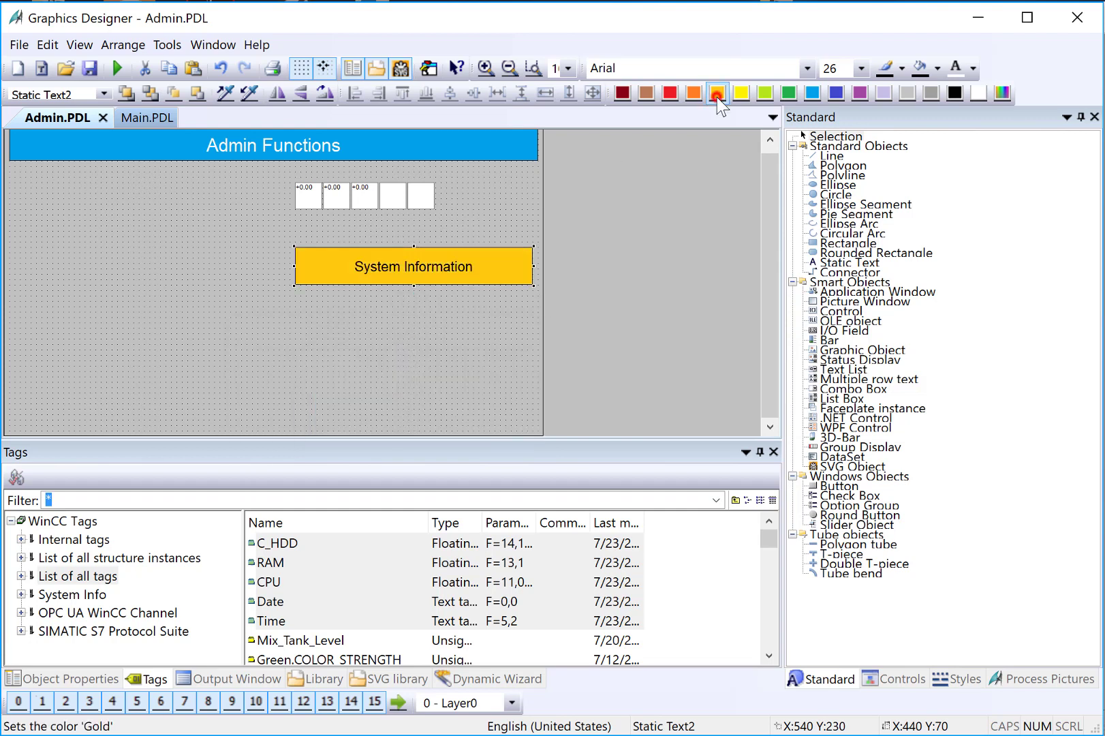
Duplicate the heading into a narrower, shorter 'Time' label directly below it
right_click(352, 270)
click(411, 320)
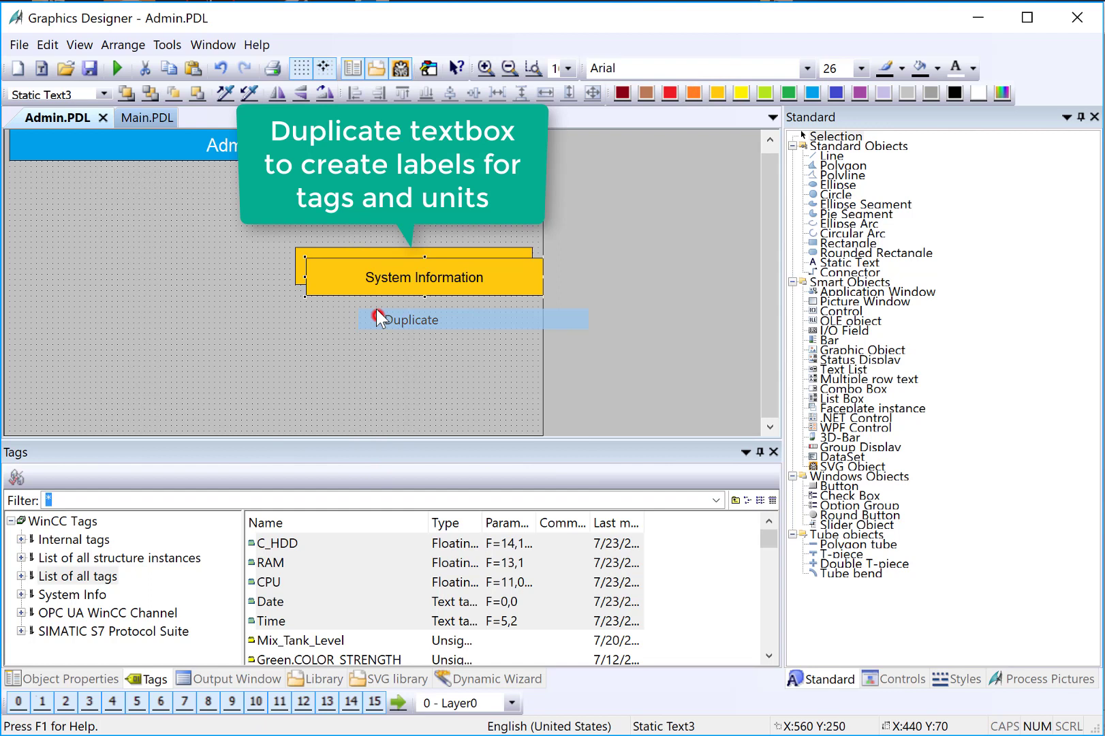
drag(359, 285, 352, 318)
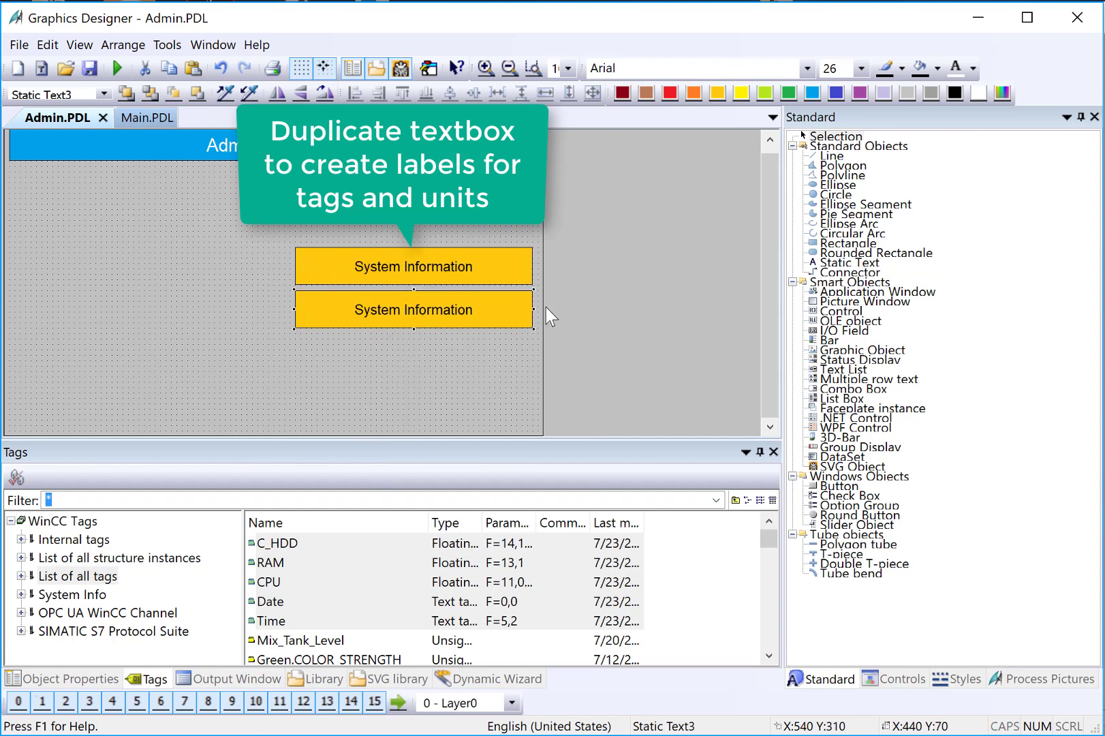
drag(532, 308, 382, 308)
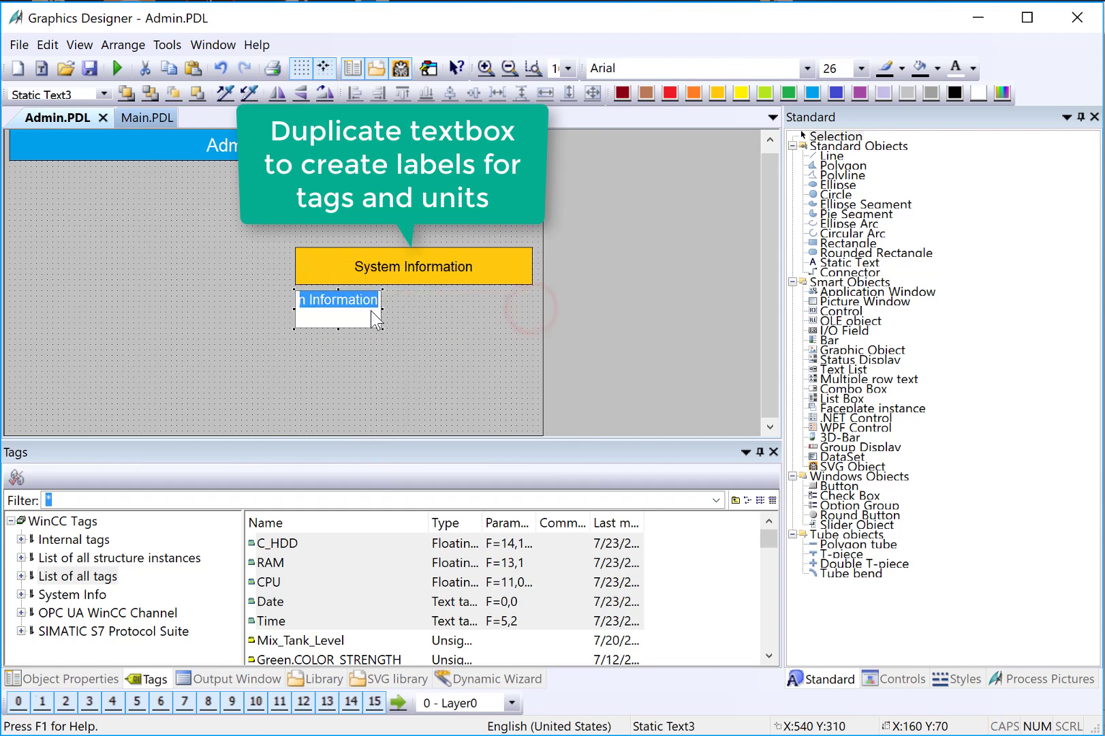
text(Time)
key(Return)
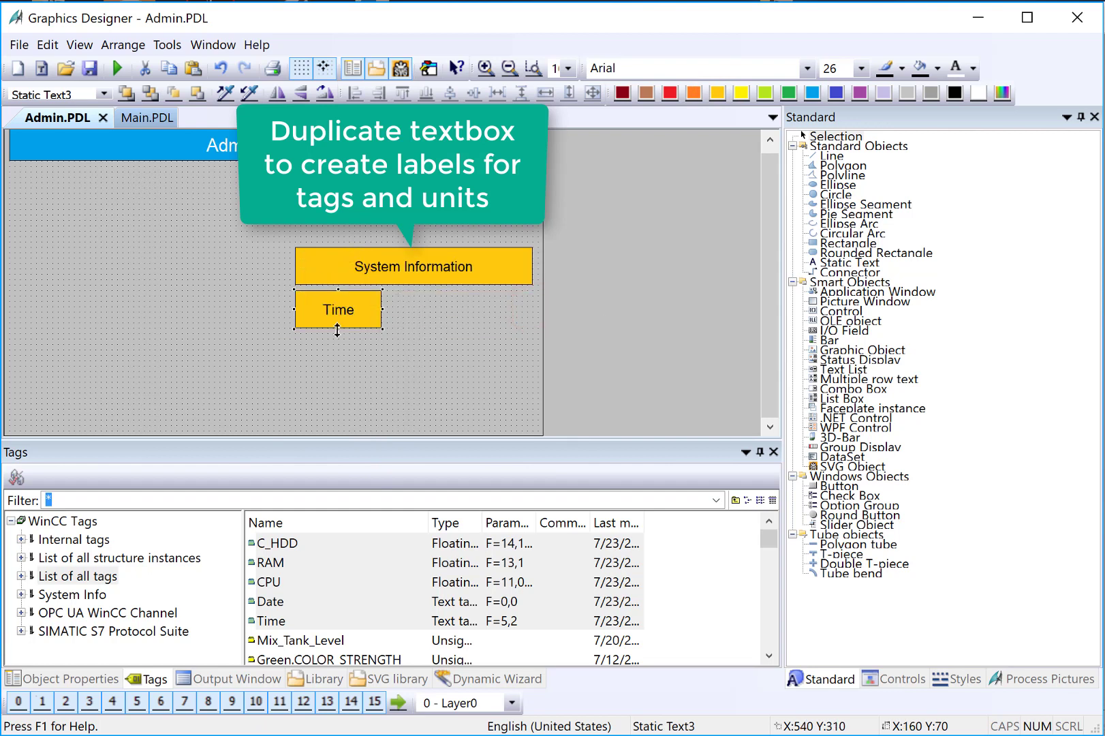
drag(338, 329, 338, 318)
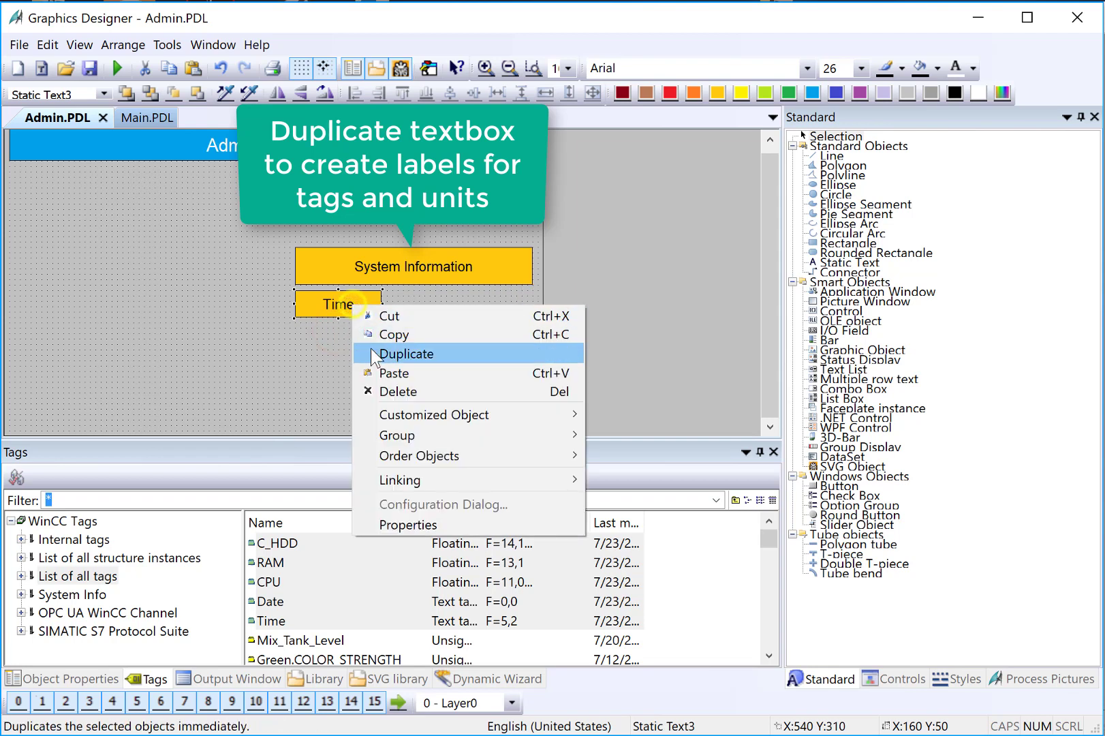
Duplicate the Time label below itself and rename the copy 'Date'
click(373, 355)
drag(350, 302, 333, 336)
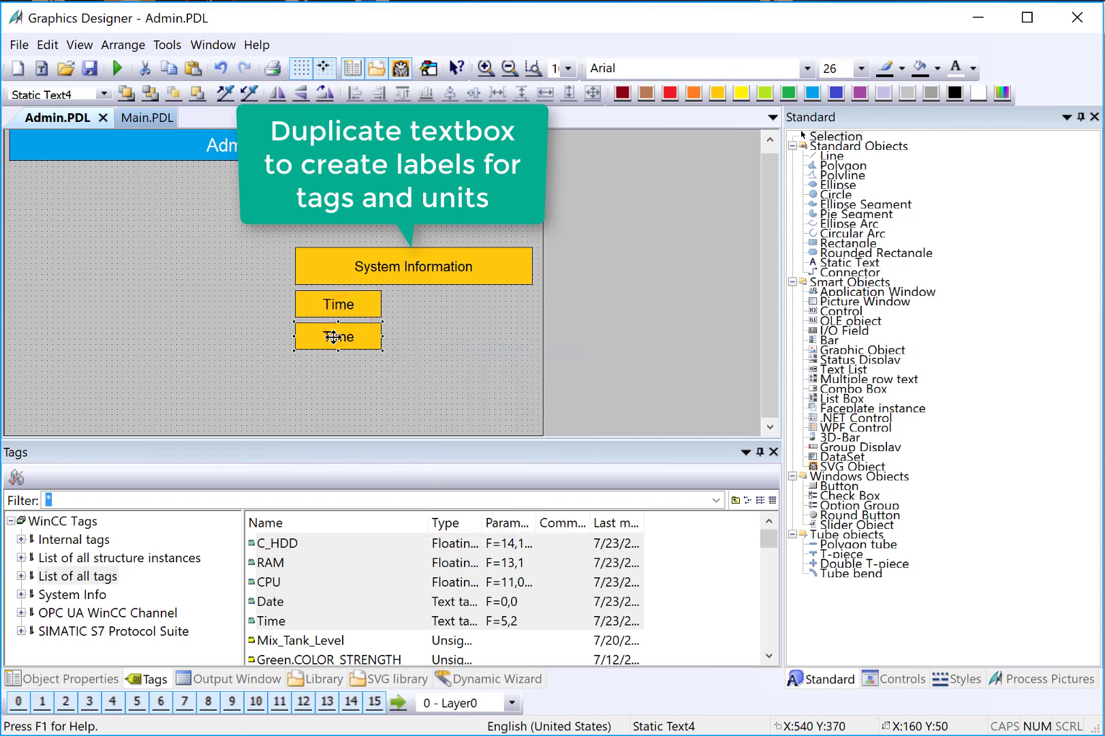
double_click(333, 336)
text(Date)
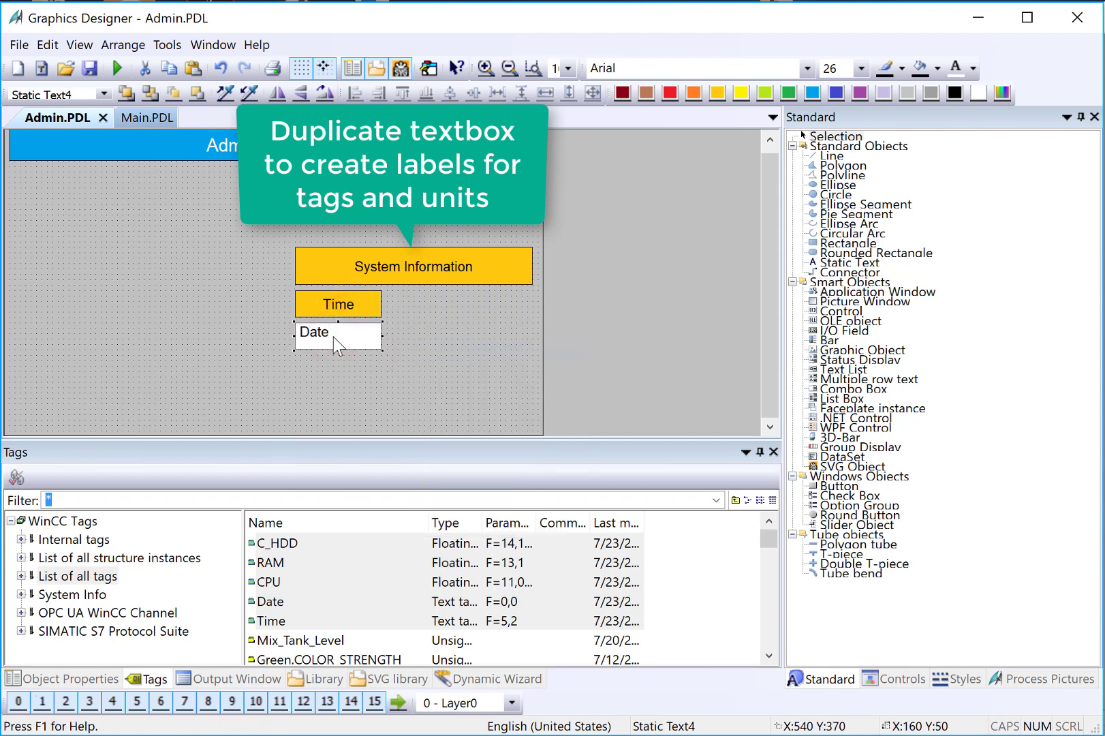
click(248, 330)
Duplicate Time and Date below and rename the copies 'CPU' and 'RAM'
drag(278, 290, 412, 380)
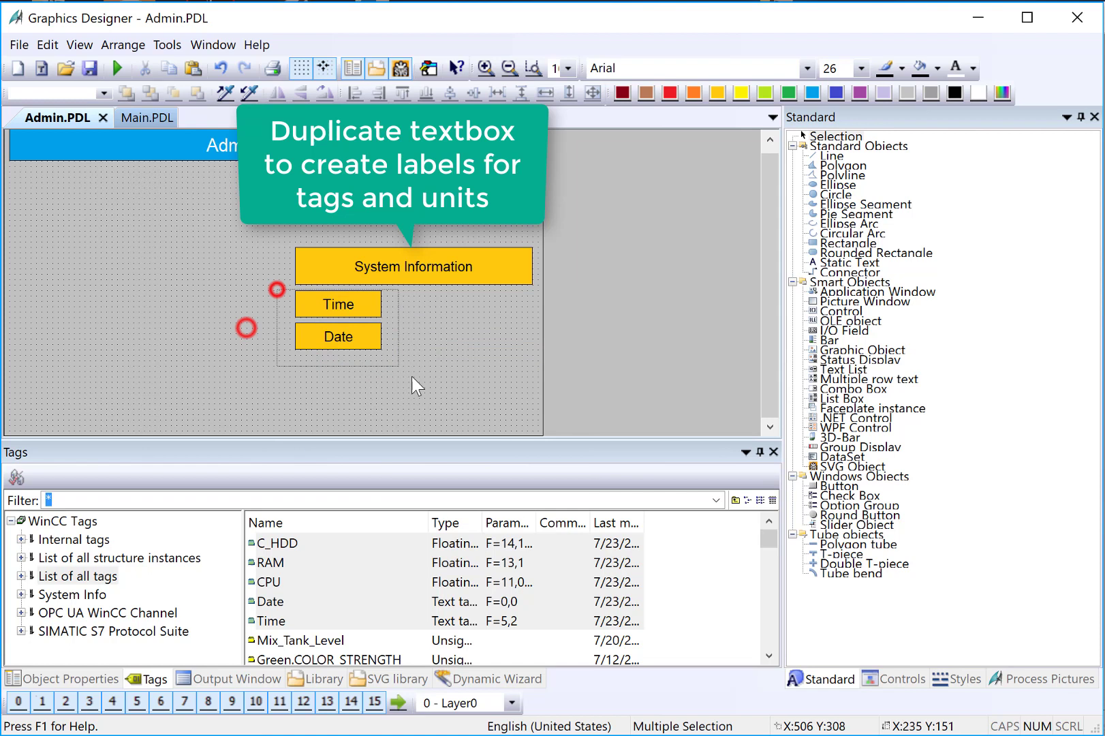
right_click(338, 308)
click(370, 355)
mouse_move(343, 316)
mouse_down()
mouse_move(336, 380)
mouse_move(333, 370)
mouse_up()
click(237, 346)
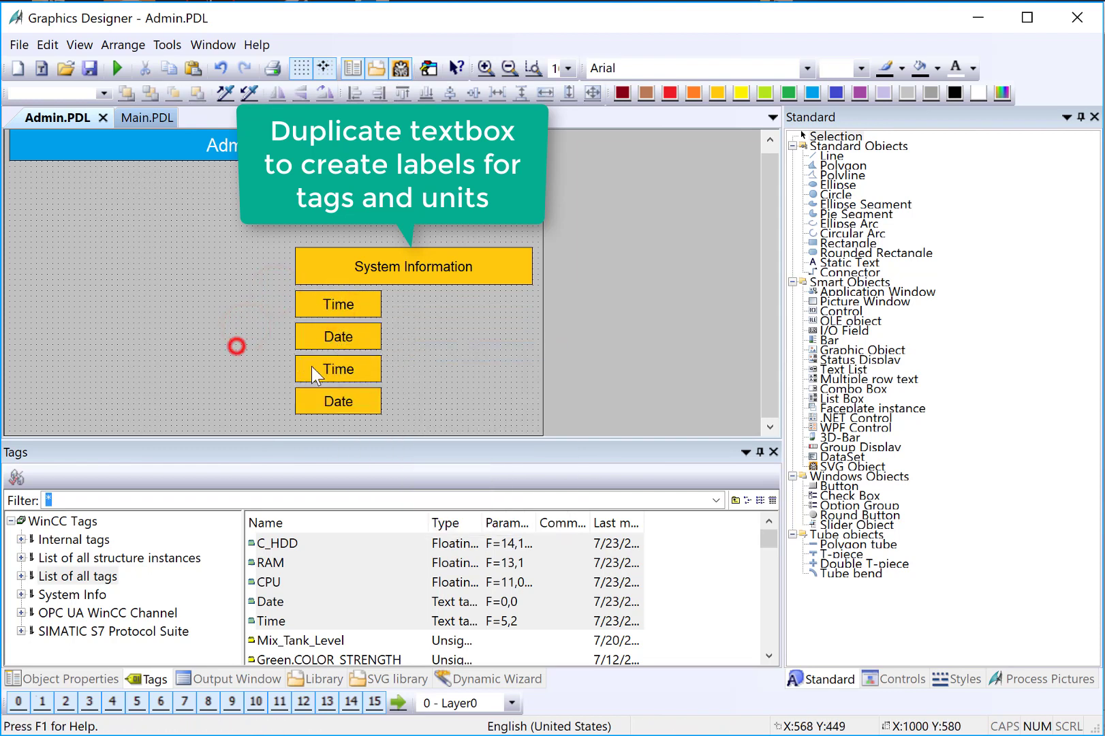
double_click(313, 366)
text(U)
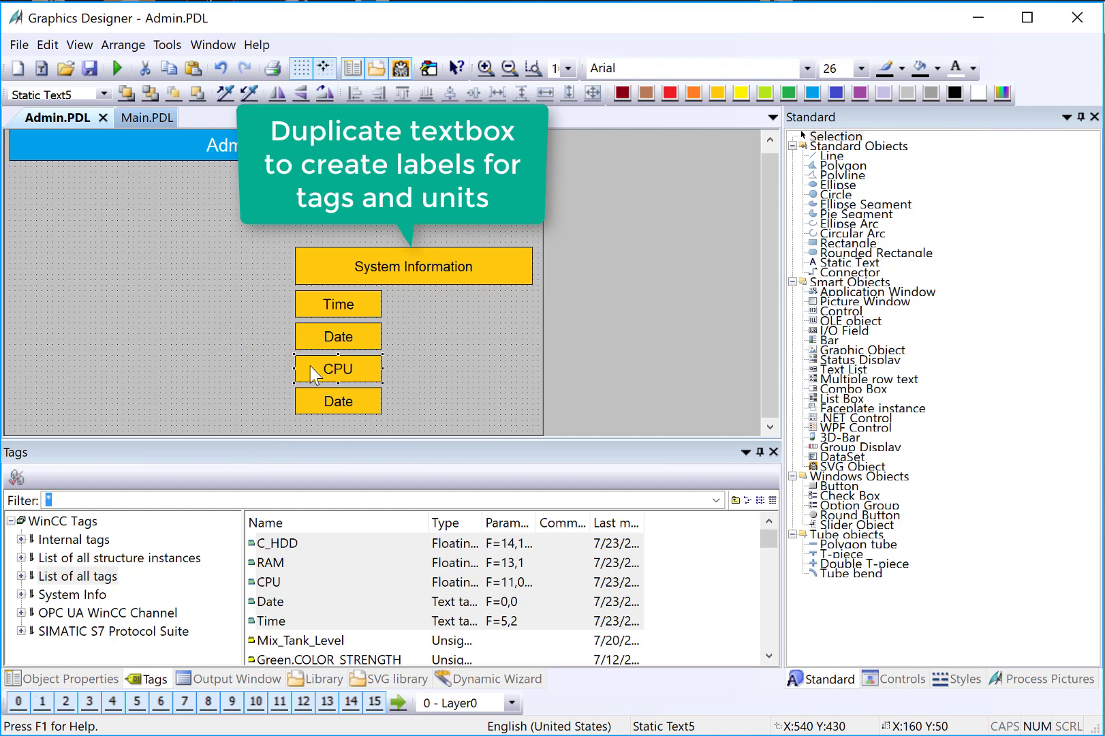
key(Return)
double_click(351, 394)
text(RAM)
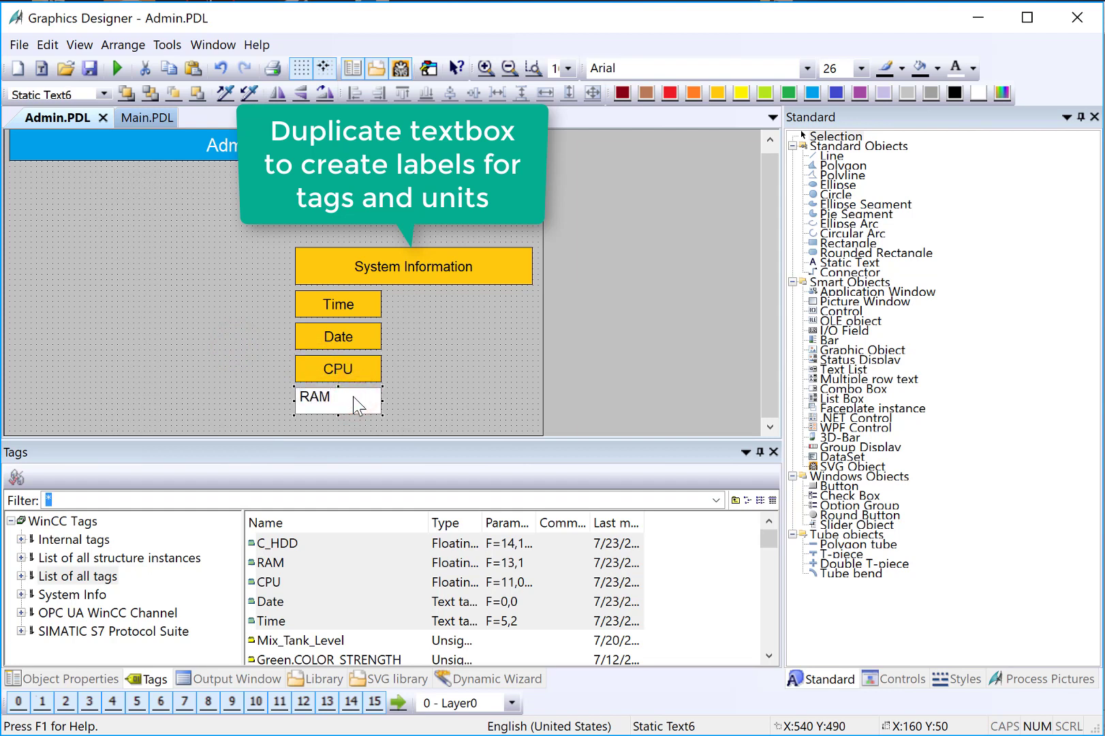
key(Return)
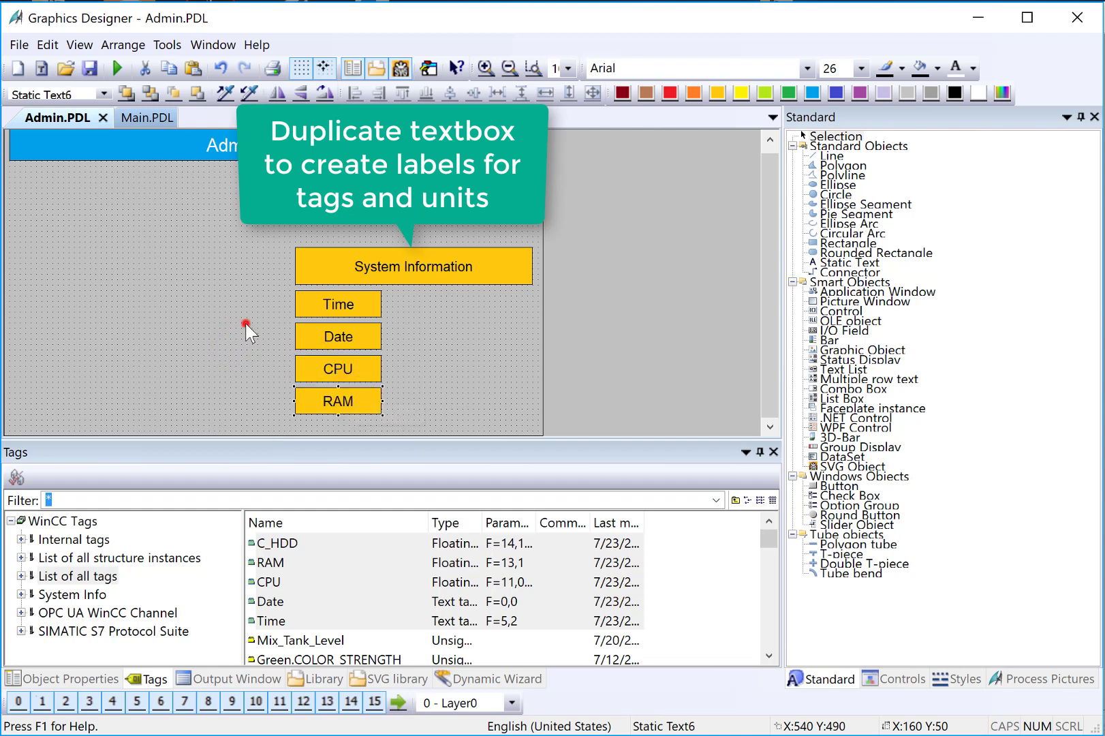
click(245, 323)
Shorten the heading, duplicate the four labels and rename the new one 'C:\ Space'
click(366, 277)
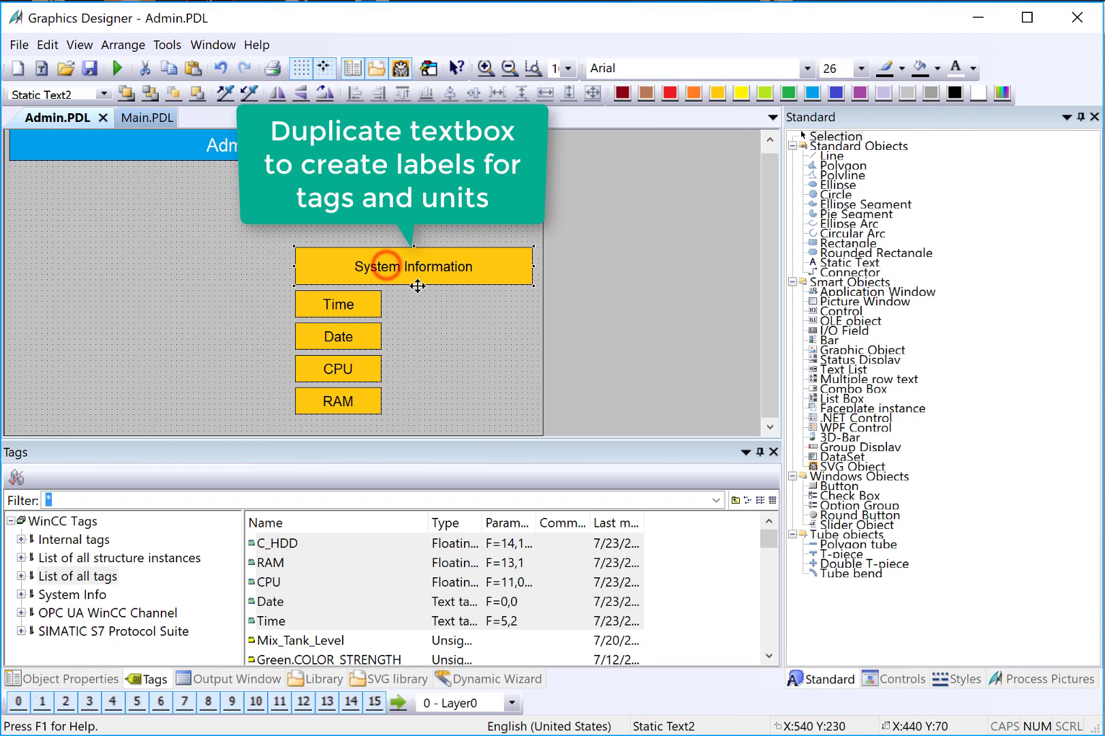
drag(413, 285, 412, 275)
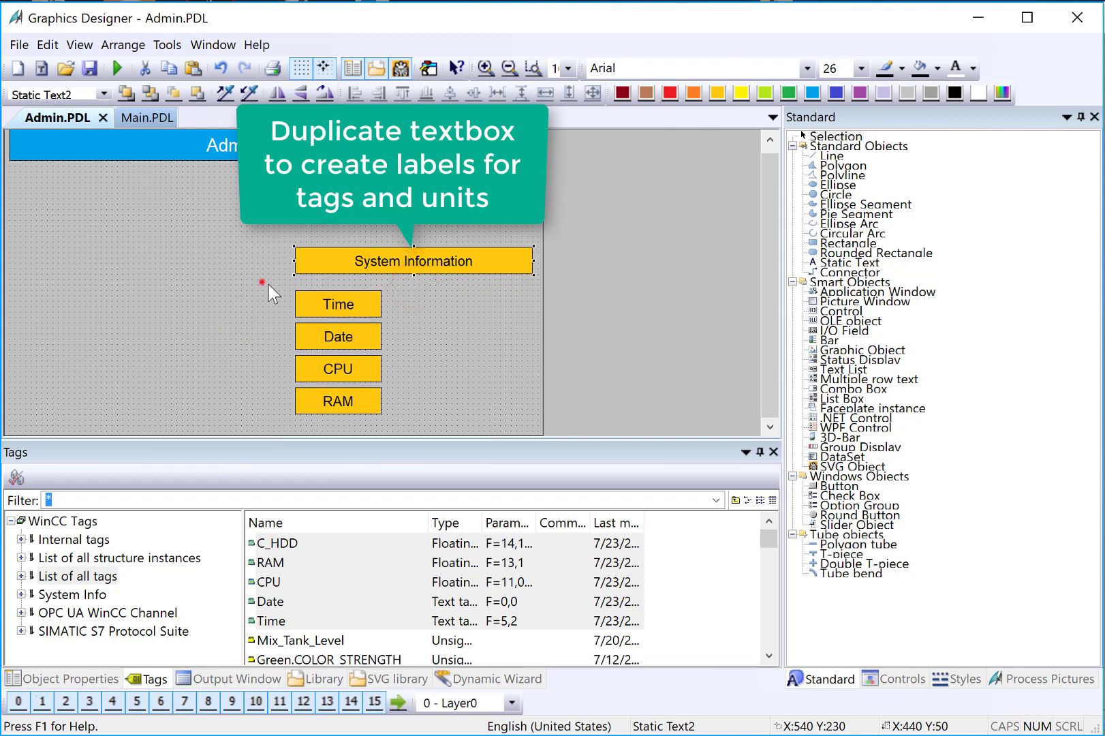
mouse_move(264, 279)
mouse_down()
mouse_move(397, 420)
mouse_move(345, 389)
mouse_move(323, 420)
mouse_up()
right_click(345, 388)
click(349, 432)
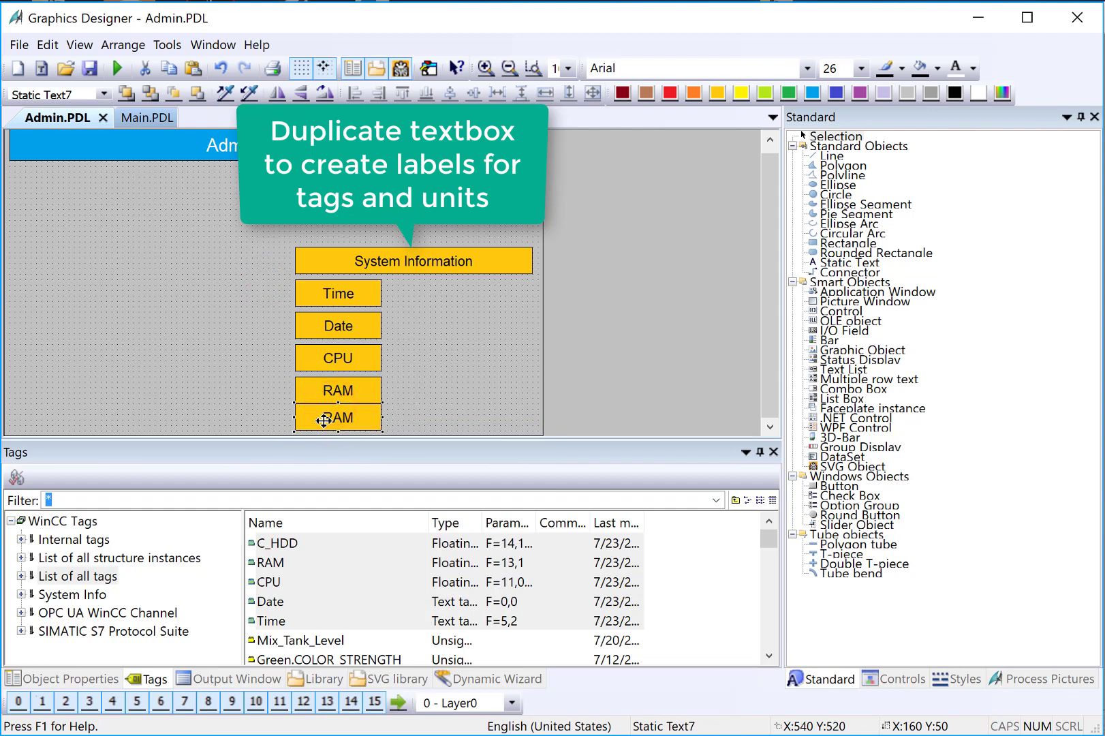
double_click(325, 422)
text(C:\ Space)
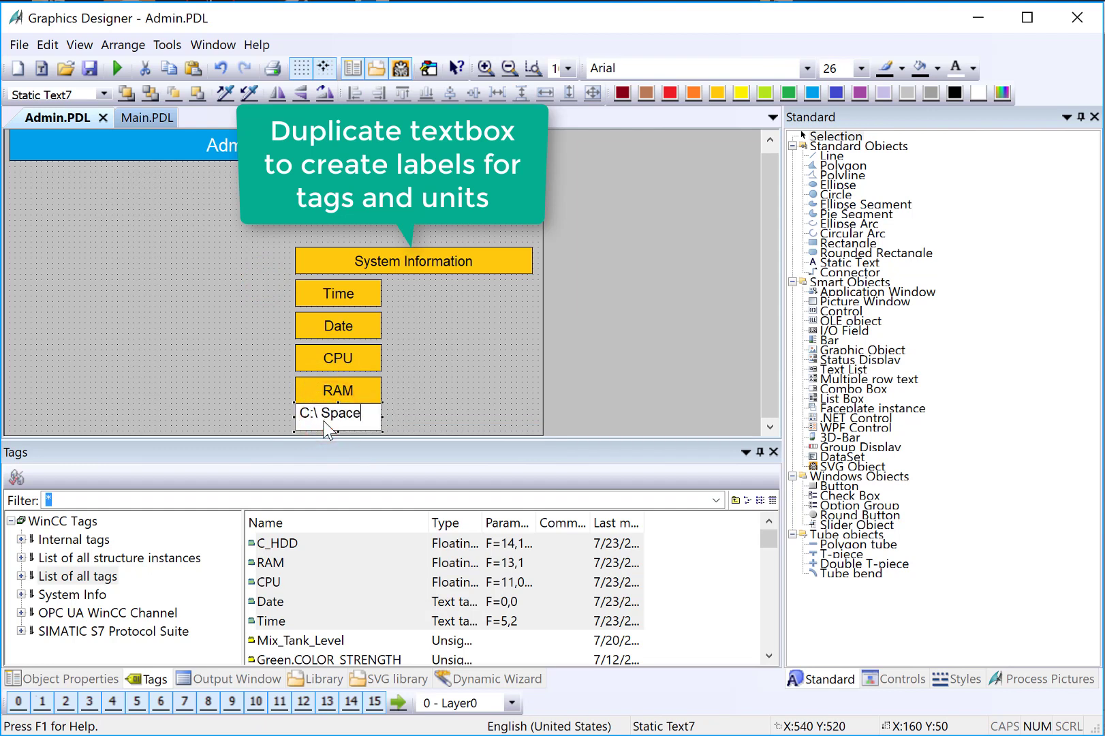
key(Return)
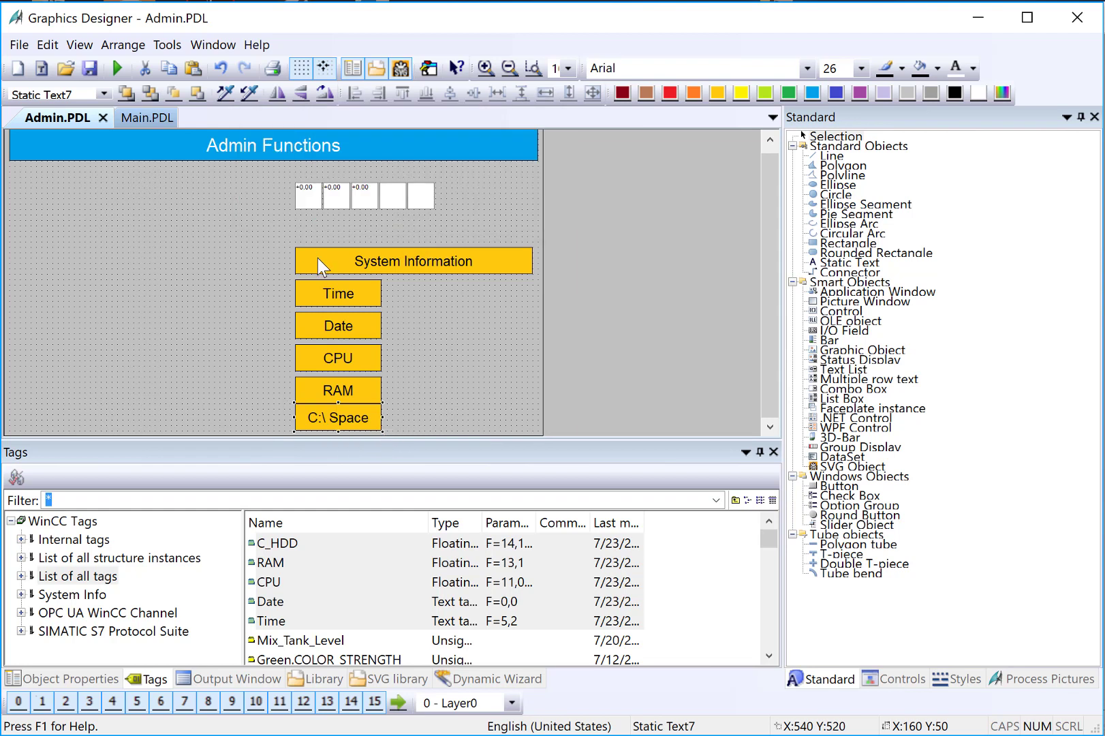
Nudge the heading up and evenly space it and the five labels vertically
drag(344, 259, 341, 252)
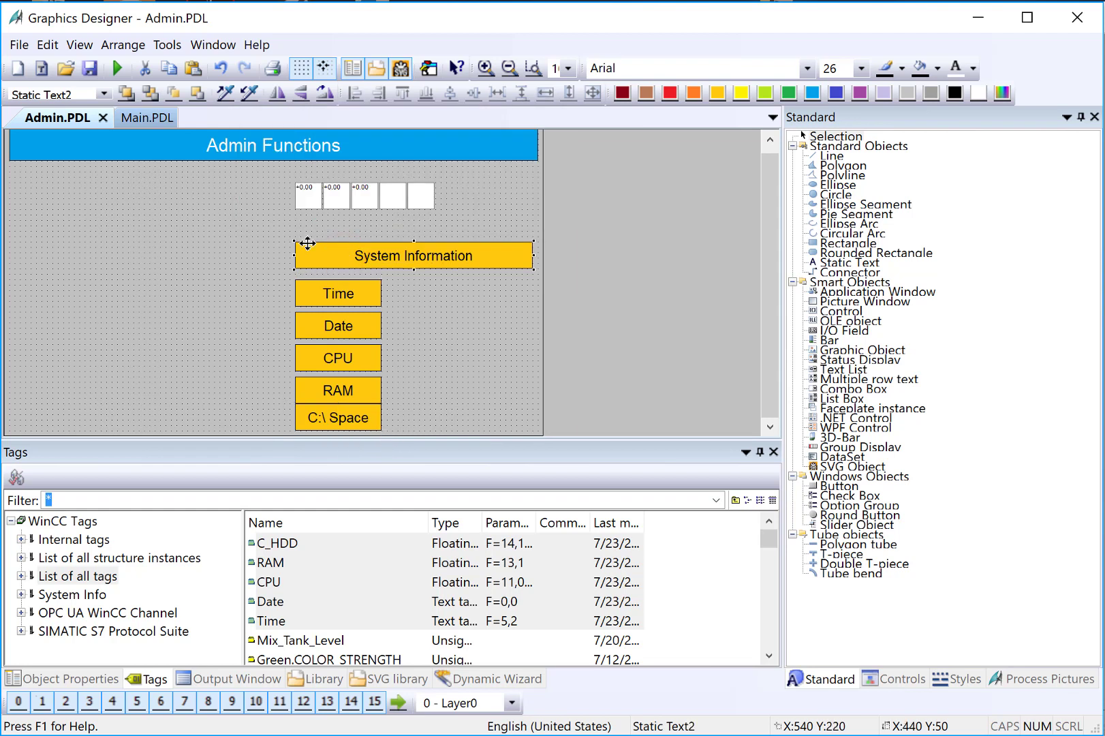
drag(248, 207, 558, 460)
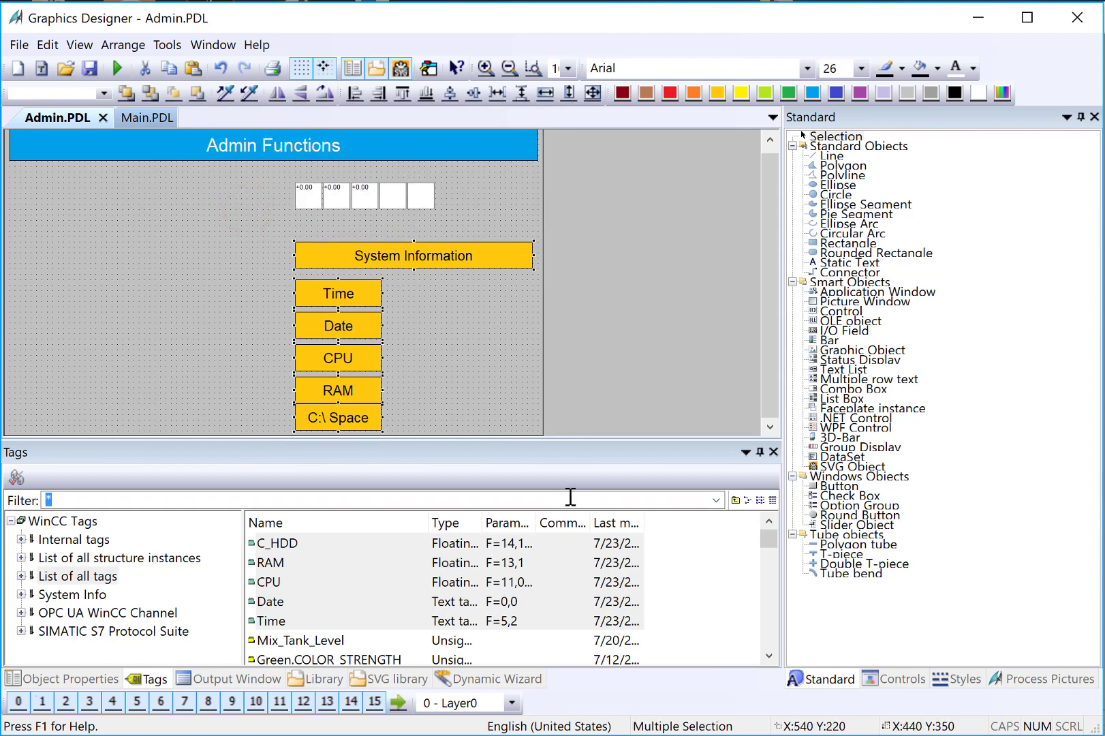
click(519, 90)
click(250, 301)
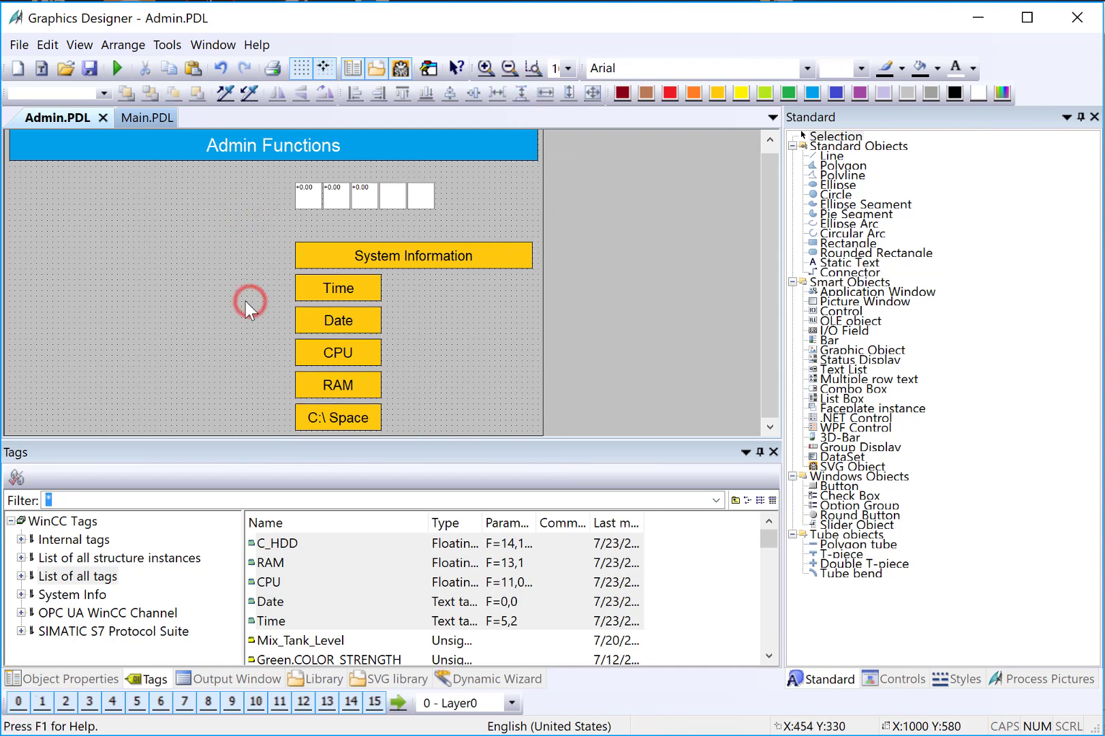
Check the first I/O field's tag under Output/Input and move it beside C:\ Space
click(300, 197)
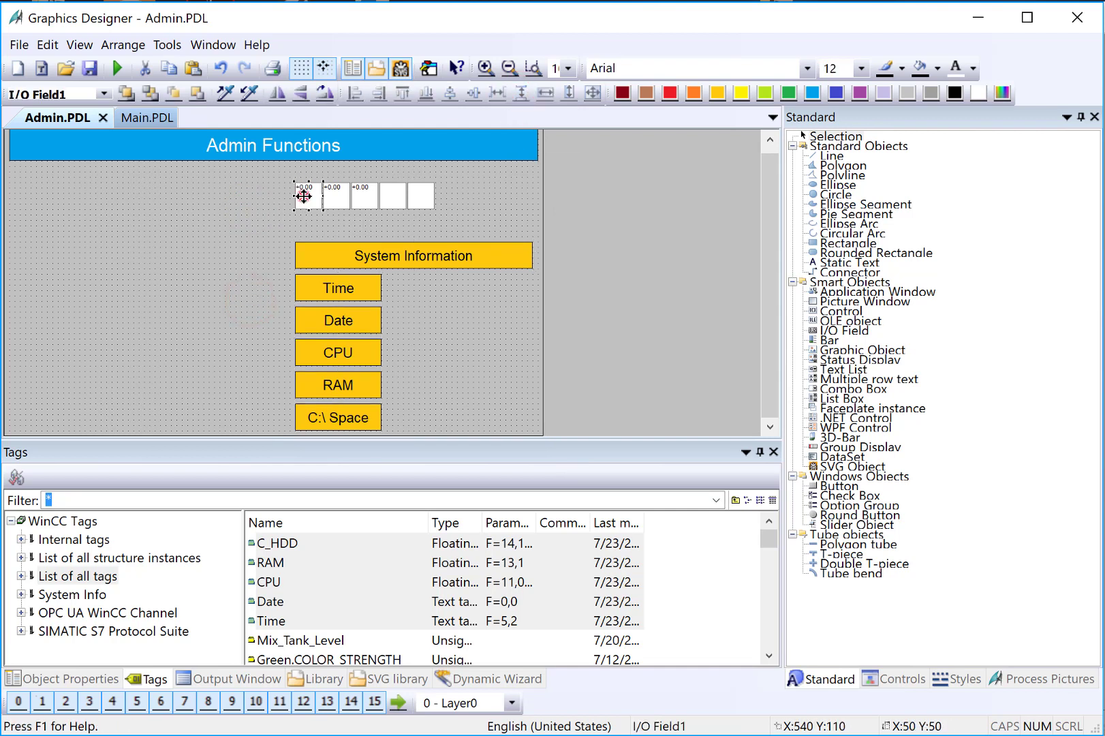
click(40, 678)
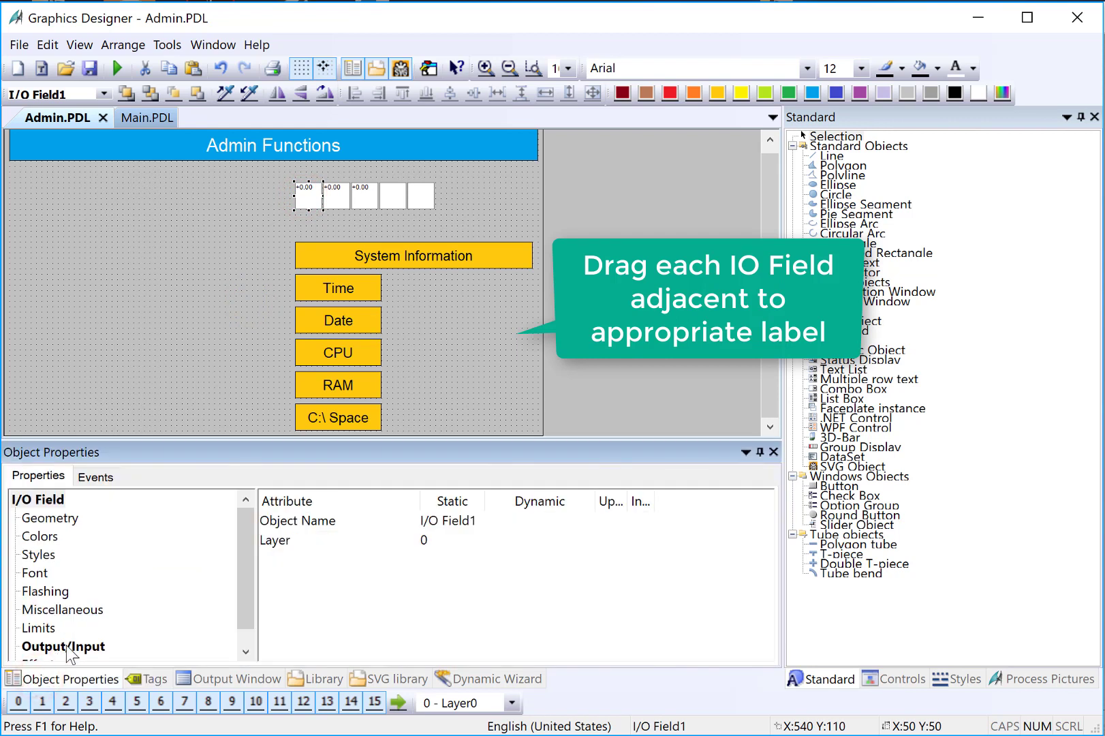
click(66, 648)
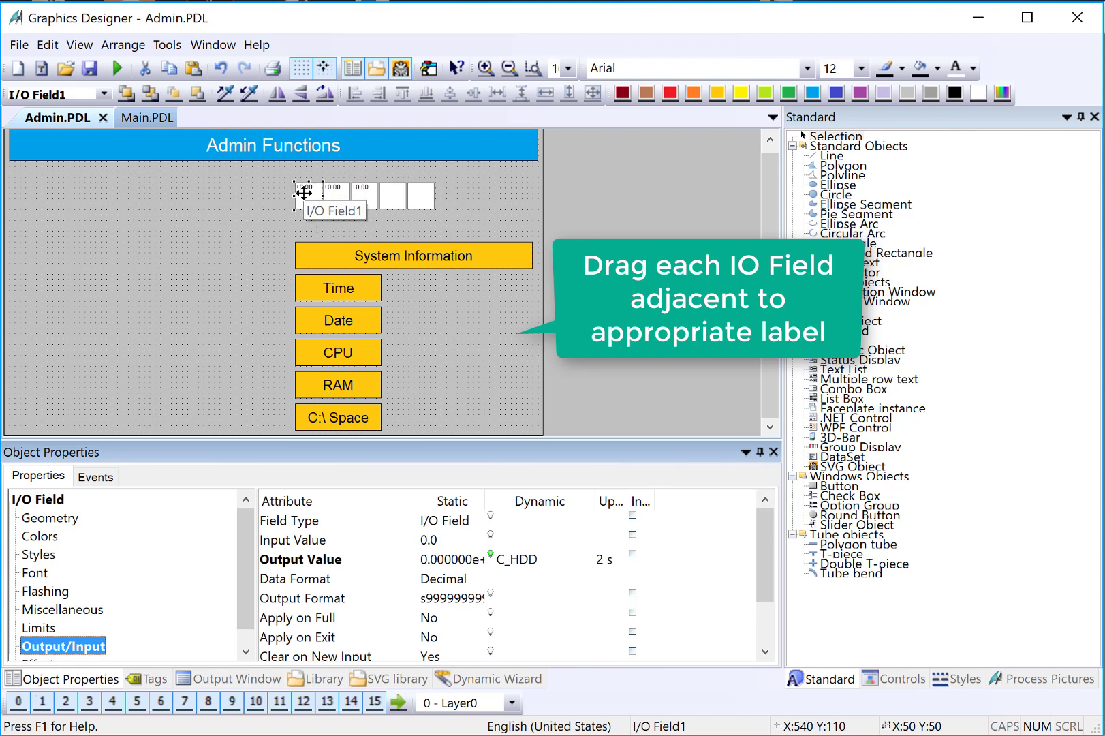
mouse_move(306, 200)
mouse_down()
mouse_move(394, 419)
mouse_move(501, 422)
mouse_up()
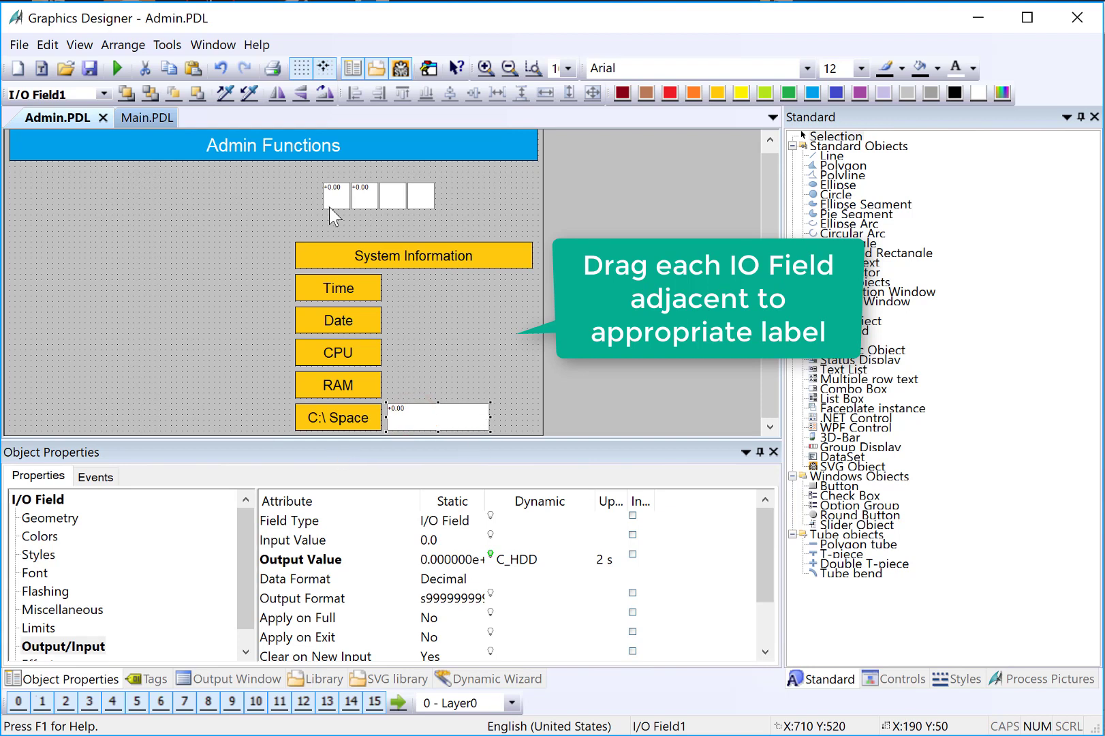
Move the RAM, CPU, Date and Time value fields beside their matching labels
drag(335, 196, 400, 386)
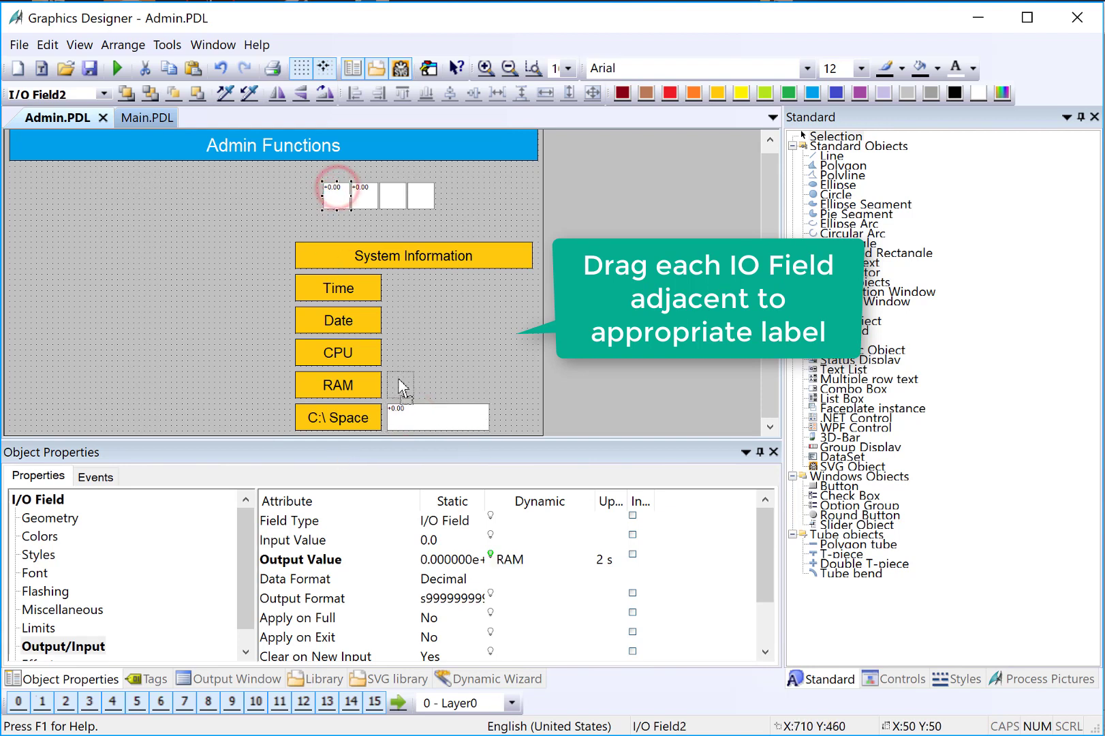
drag(399, 378, 400, 378)
drag(355, 195, 402, 365)
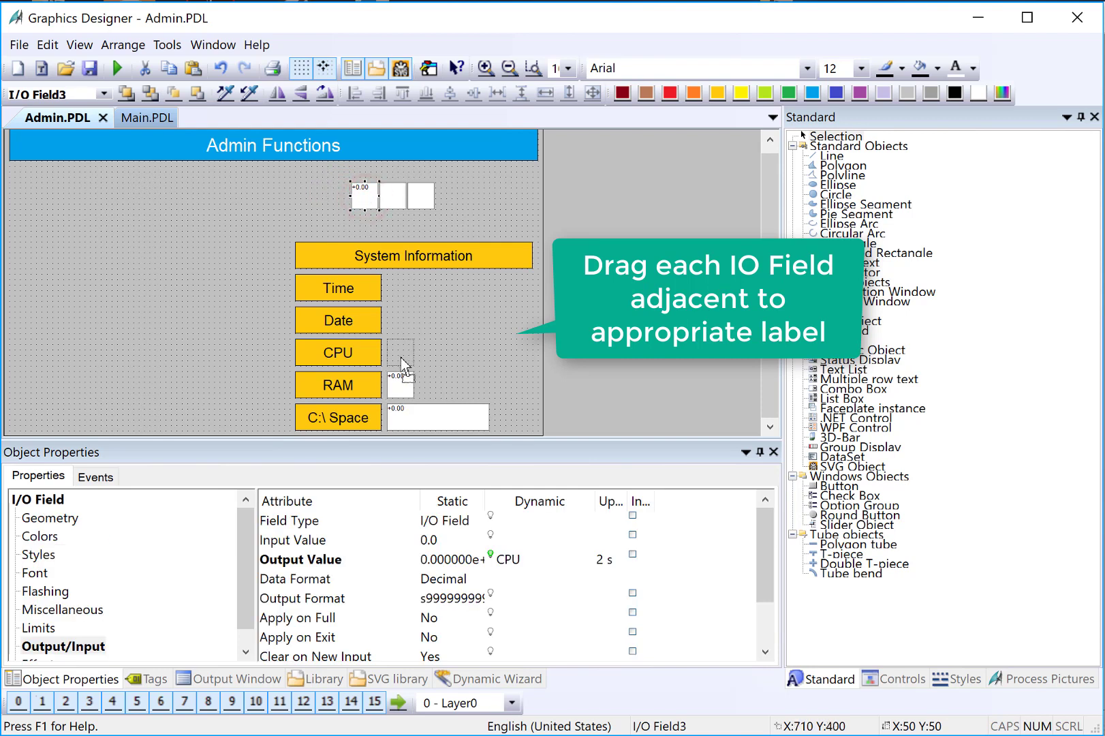
click(396, 194)
drag(396, 196, 401, 318)
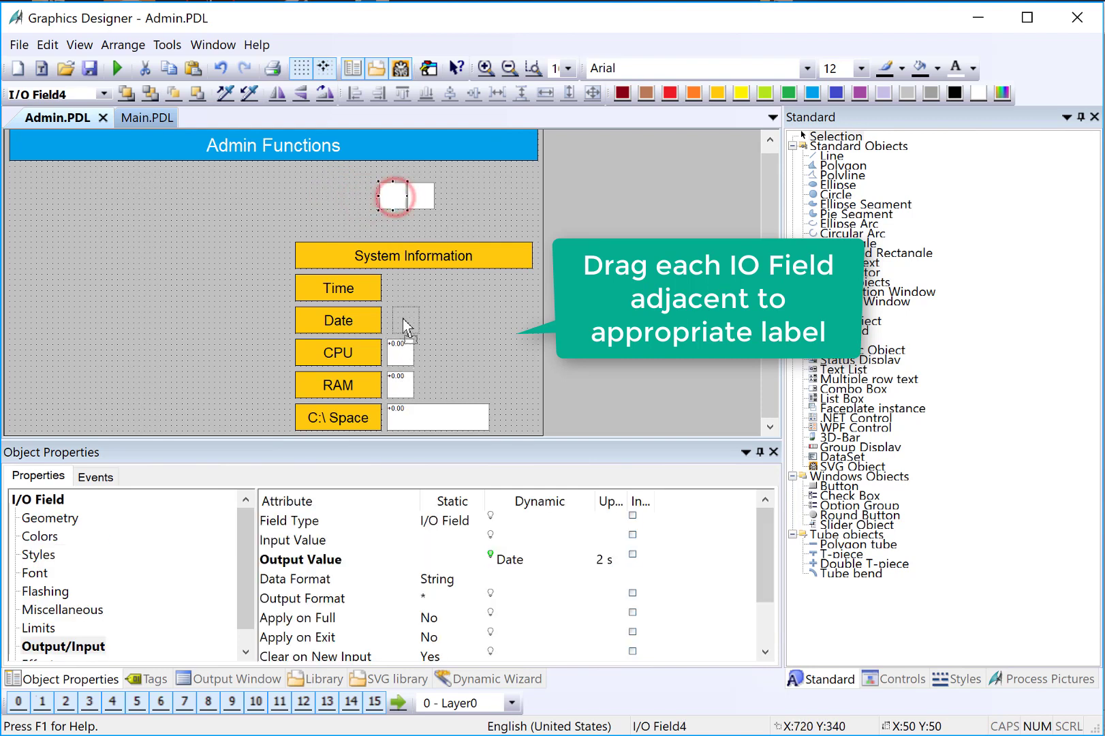
mouse_move(419, 197)
mouse_down()
mouse_move(370, 289)
mouse_move(529, 301)
mouse_up()
Select the Time value field and then the Time label as the formatting source
click(260, 221)
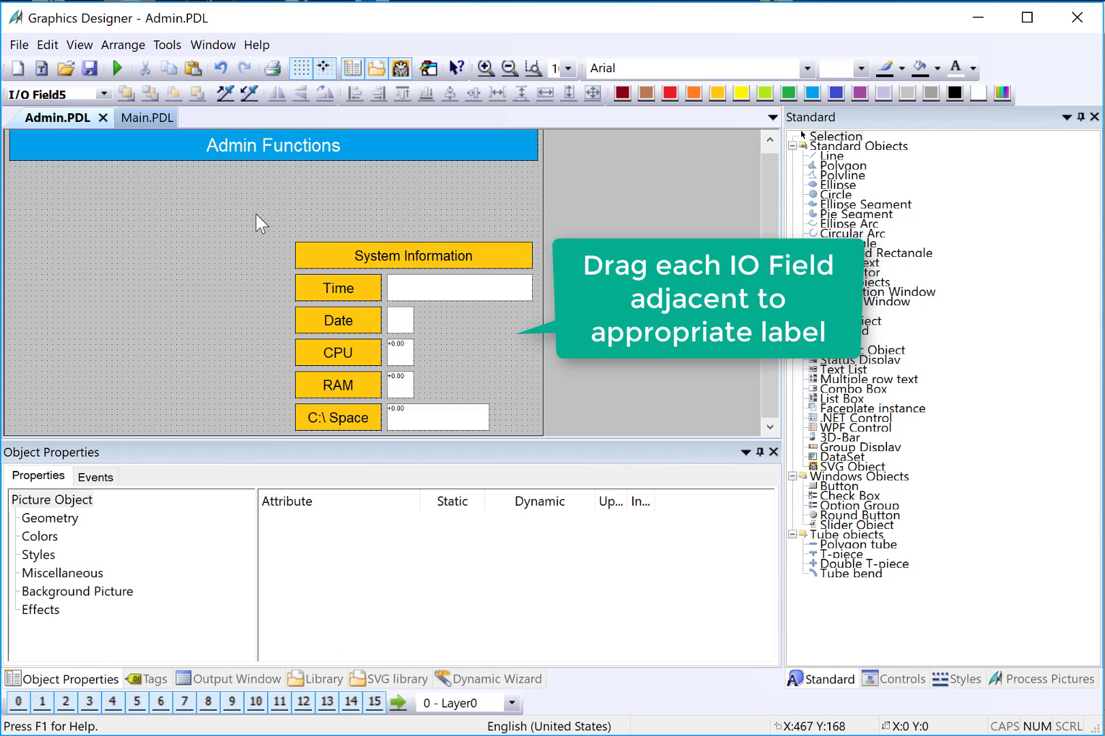
click(390, 288)
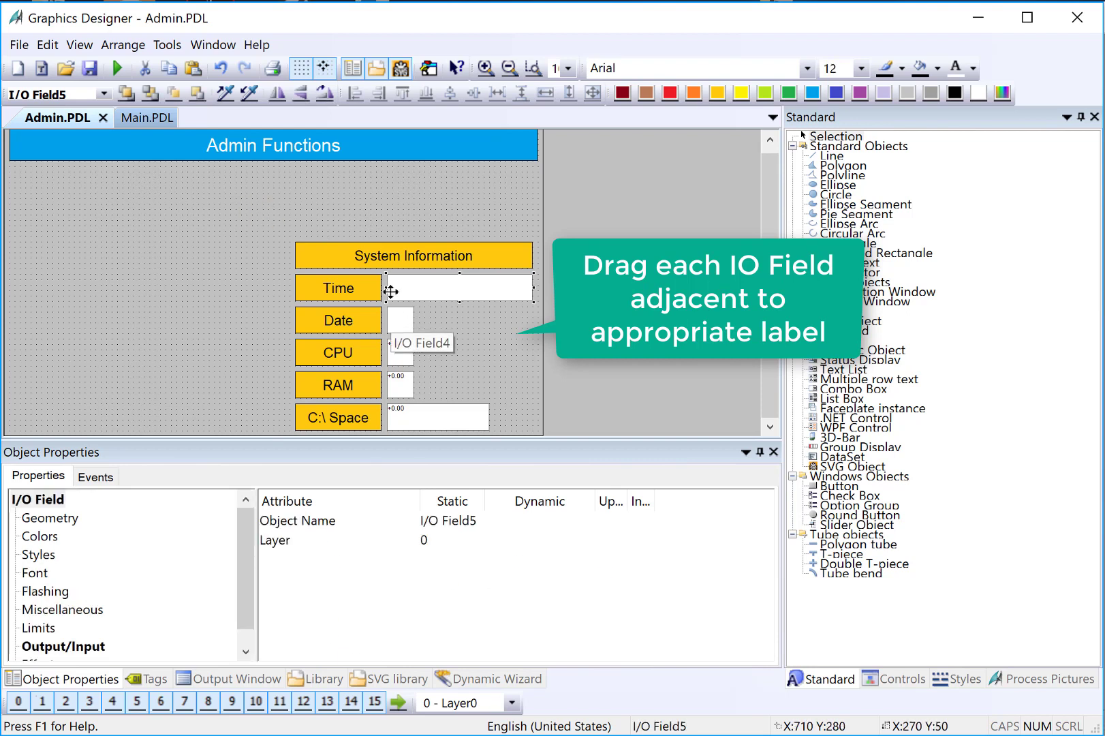
click(353, 288)
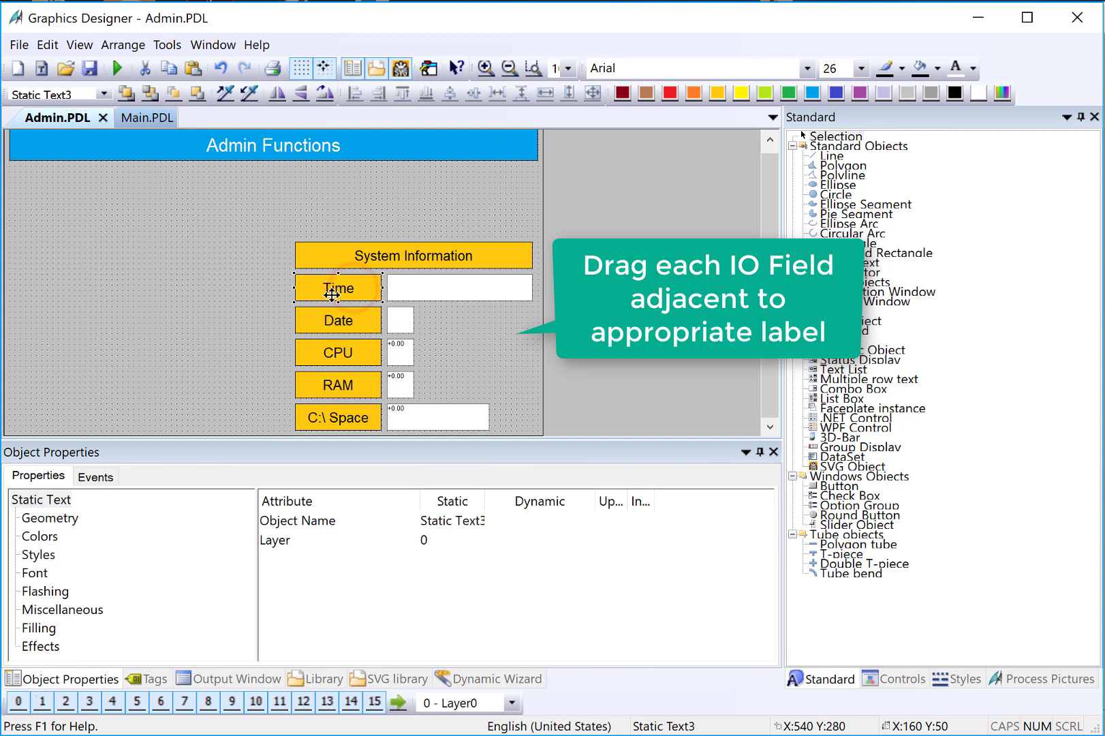
Assign the Time label's formatting to the Time value field and give it a blue fill
click(220, 96)
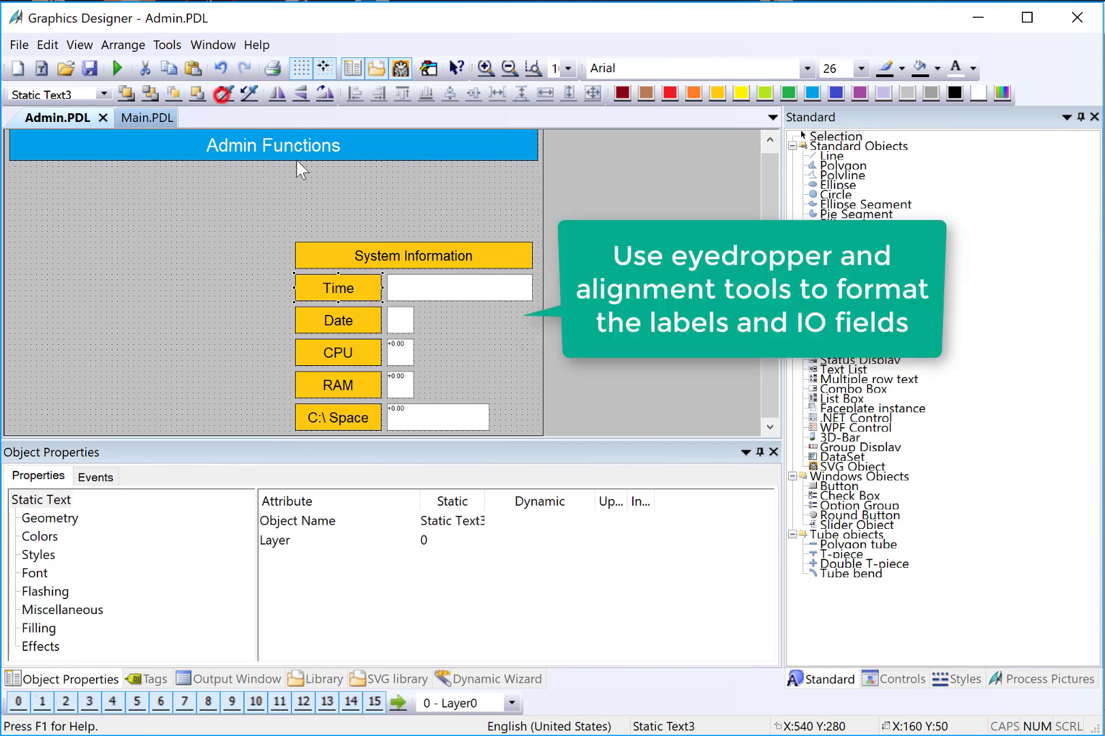
click(433, 294)
click(249, 93)
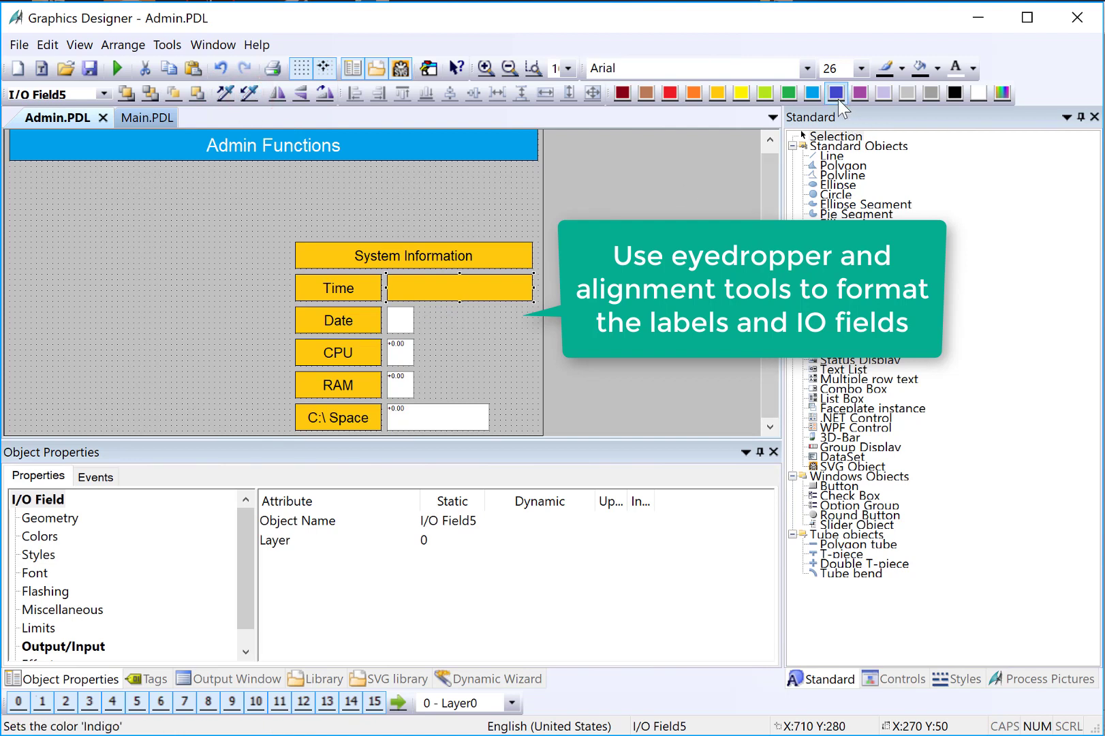
click(813, 93)
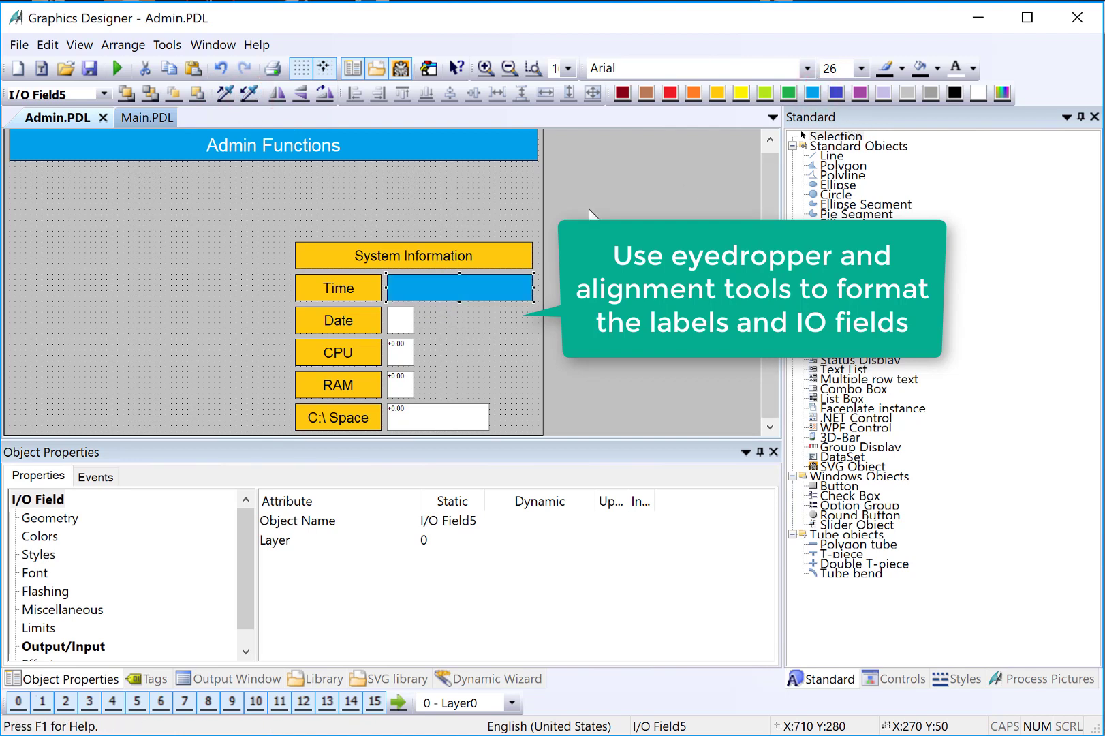
Assign the Time field's formatting to the Date field and make both the same width
click(226, 94)
click(401, 321)
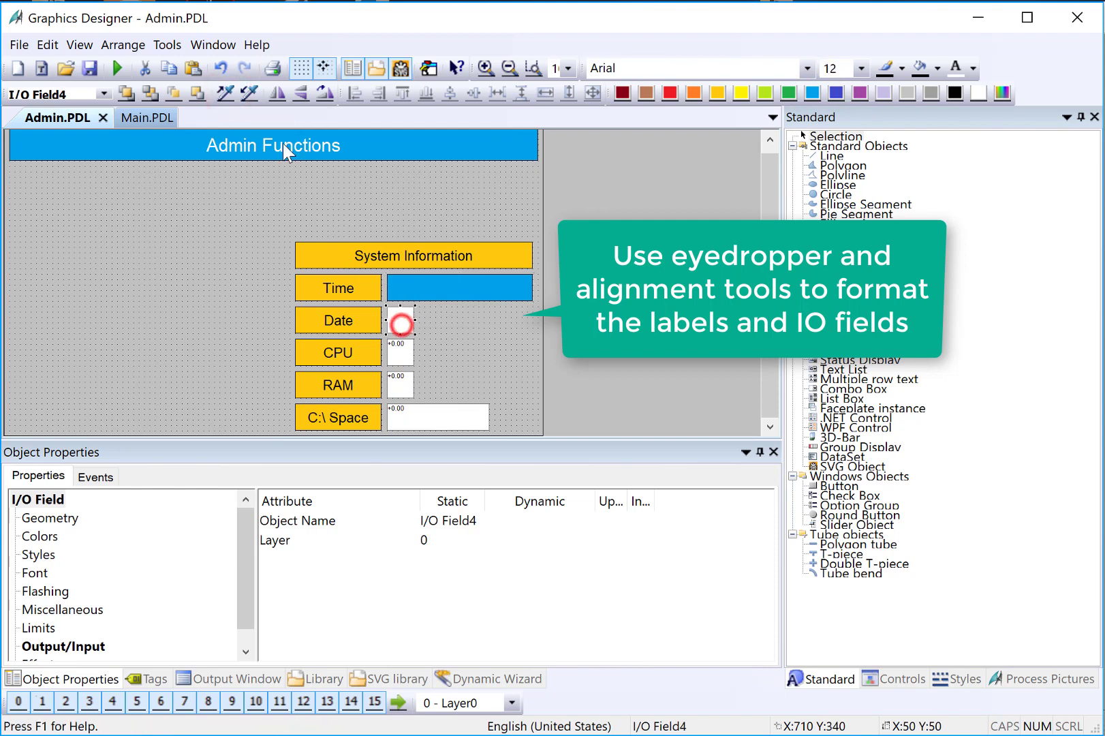
click(249, 93)
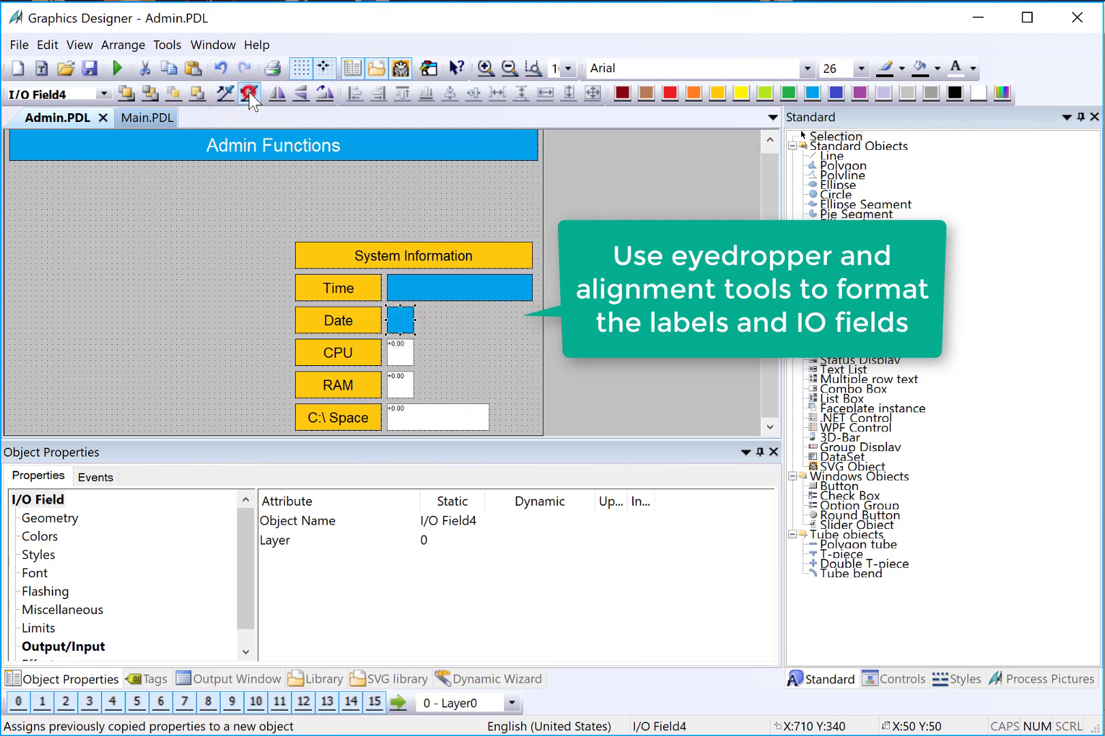
click(448, 294)
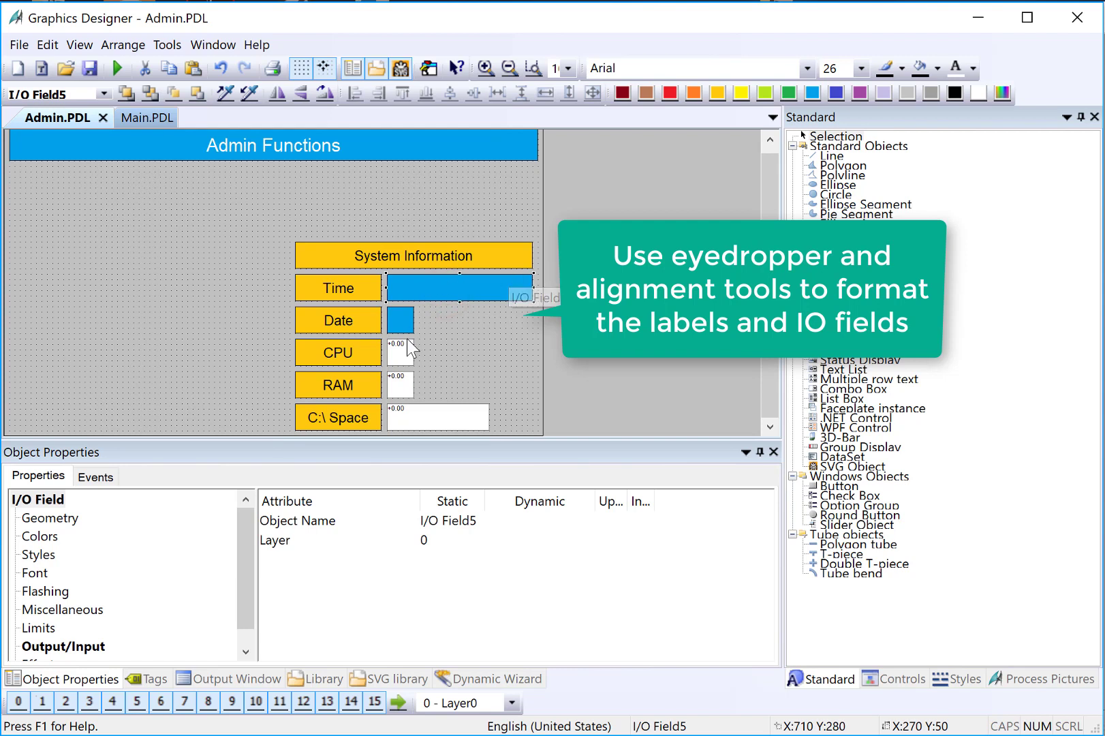
shift+click(401, 320)
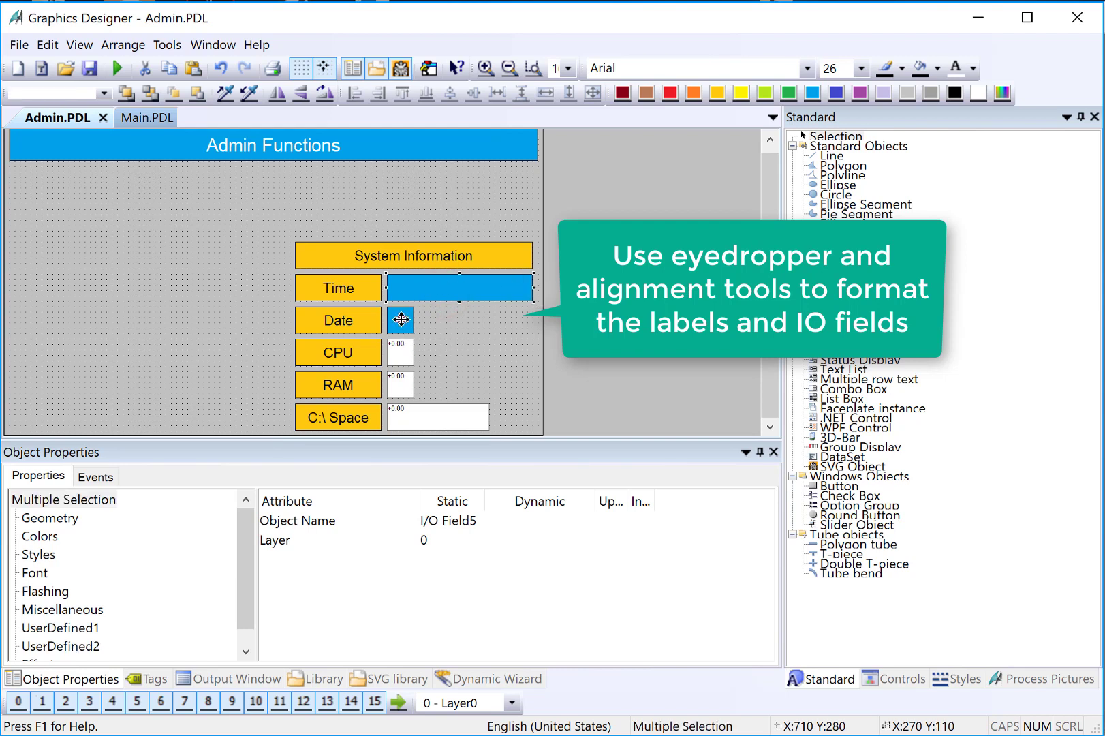
click(544, 100)
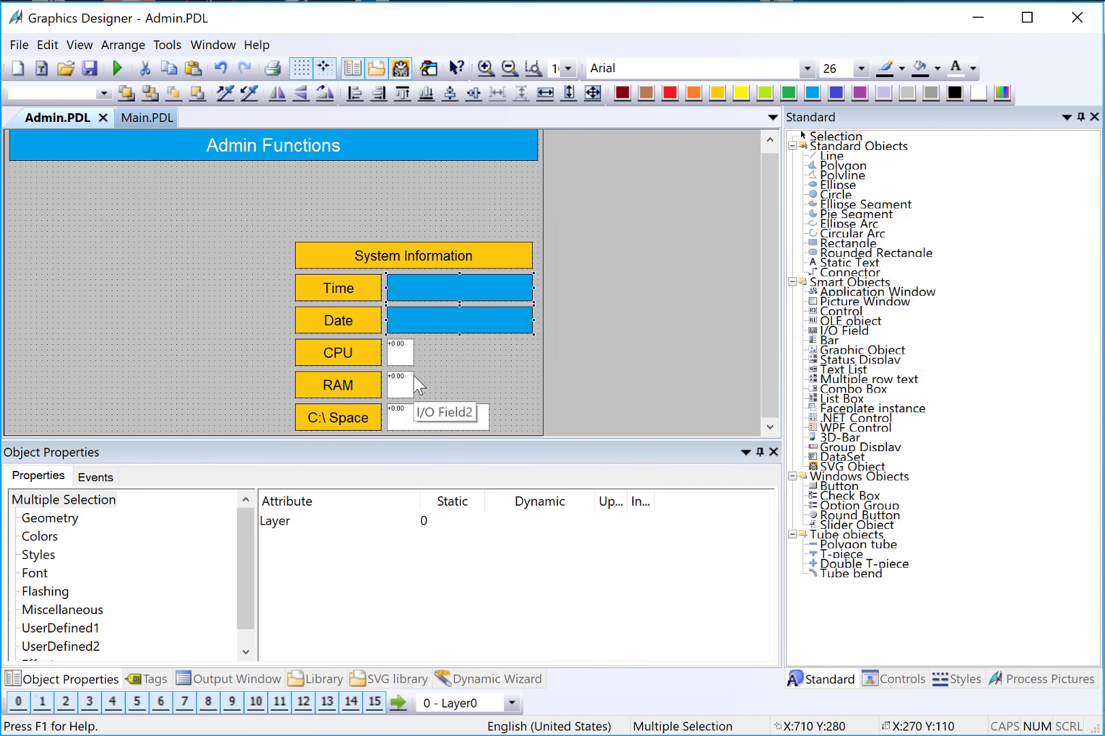
Widen the CPU value field to the right
click(401, 356)
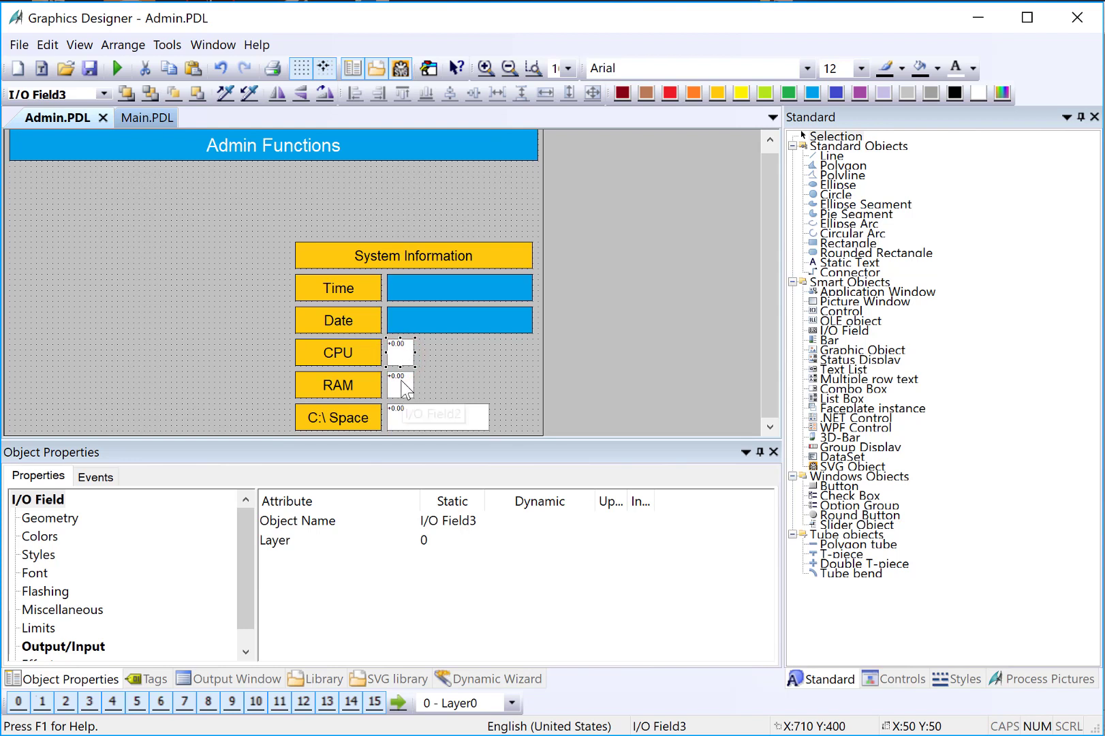
drag(414, 352, 503, 355)
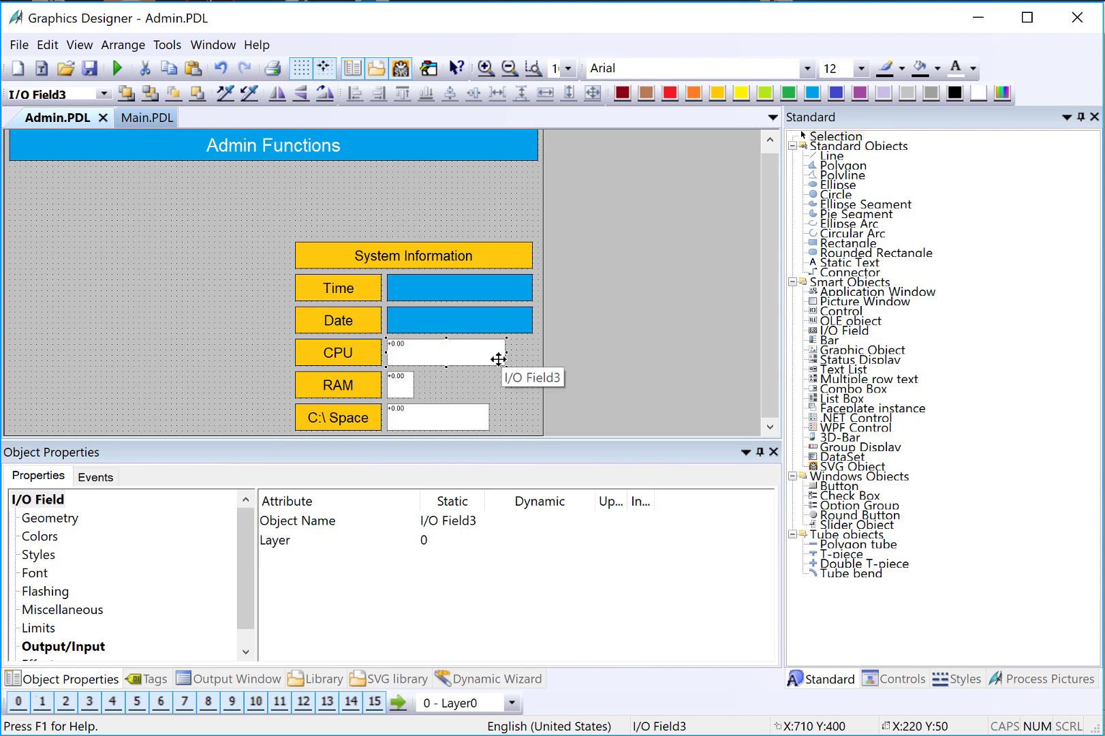
Duplicate the CPU label into a narrow '%' label placed beside the CPU field
click(343, 362)
right_click(341, 358)
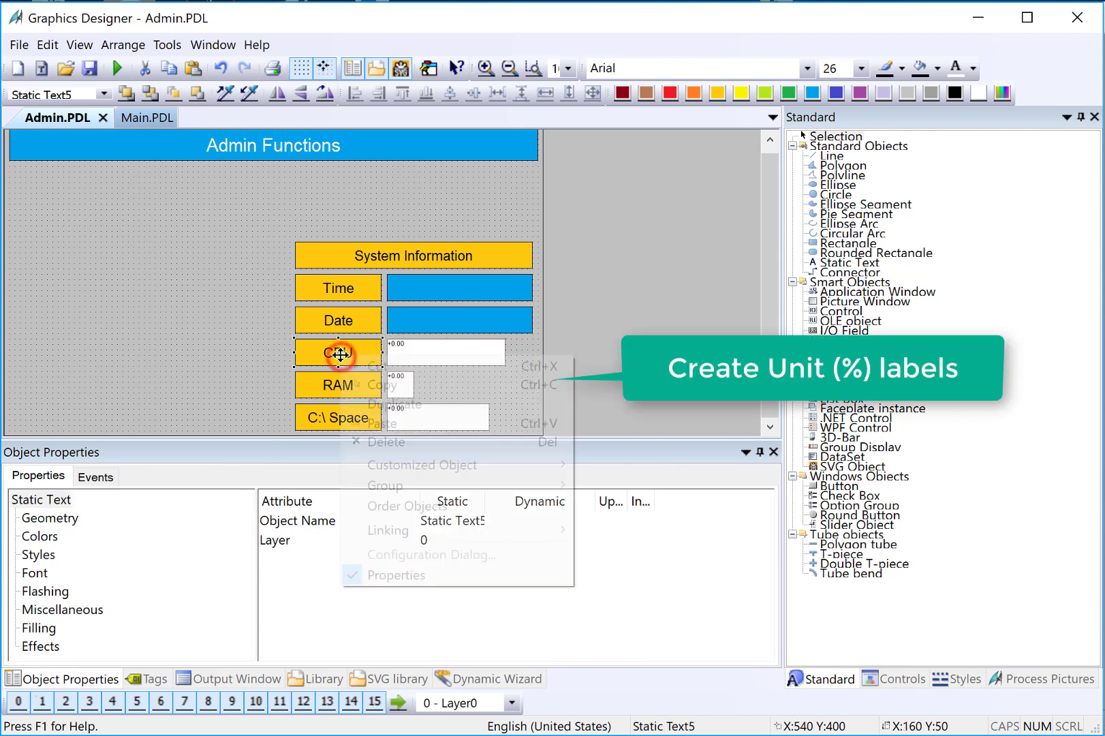
click(368, 402)
drag(361, 366, 499, 387)
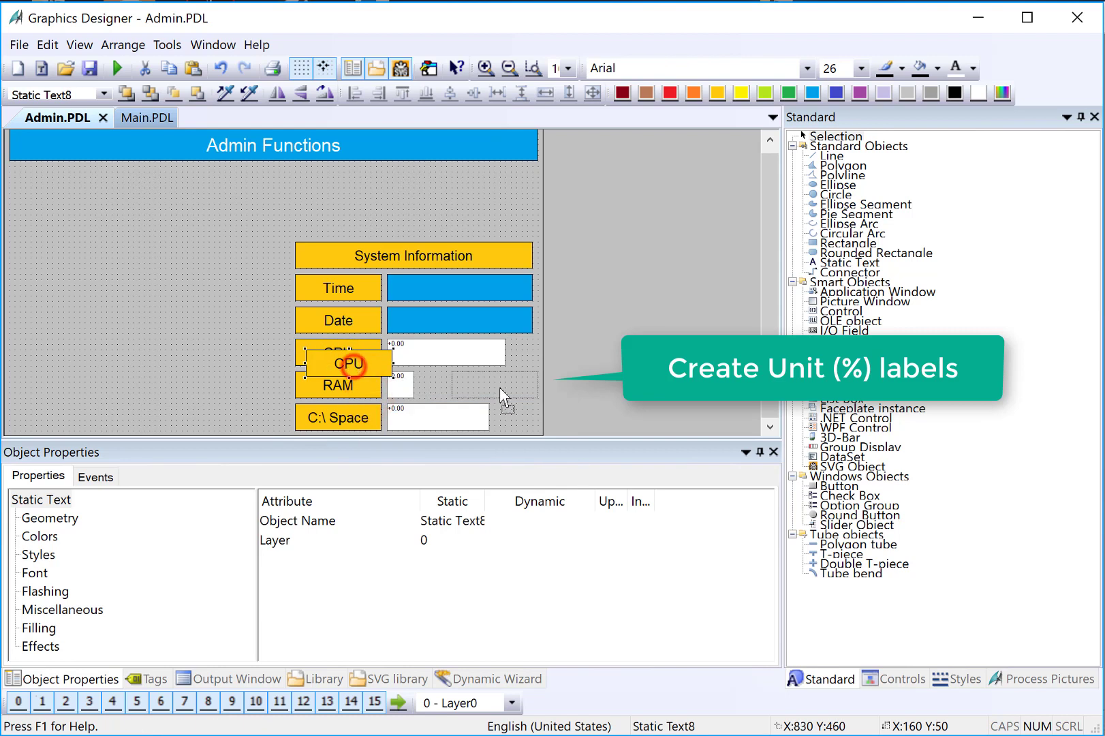
double_click(495, 386)
text(%)
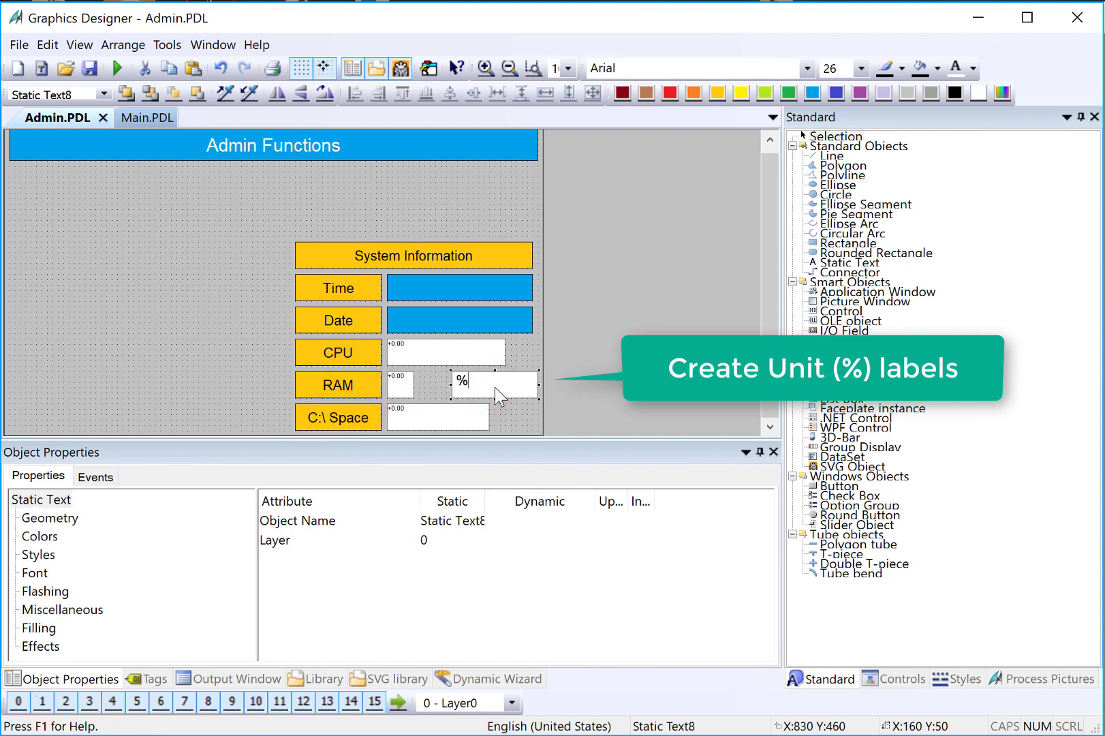
key(Return)
drag(538, 384, 475, 385)
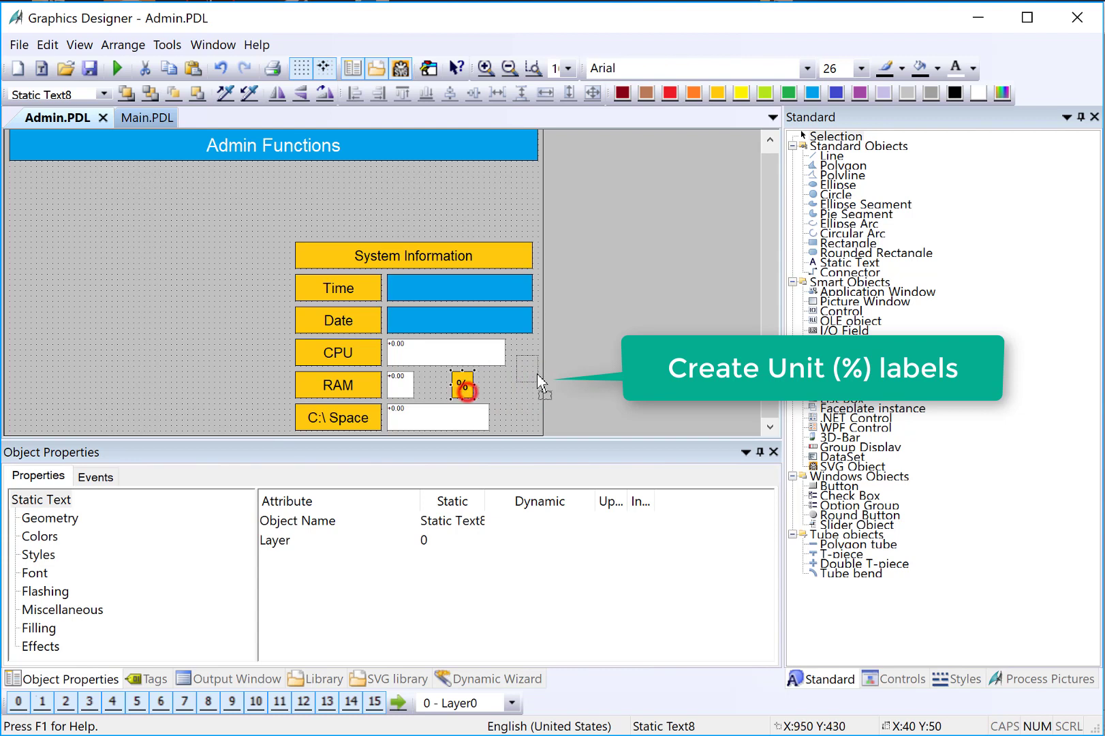
drag(506, 339, 524, 365)
Duplicate the % label beside the RAM and C:\ Space fields
right_click(523, 358)
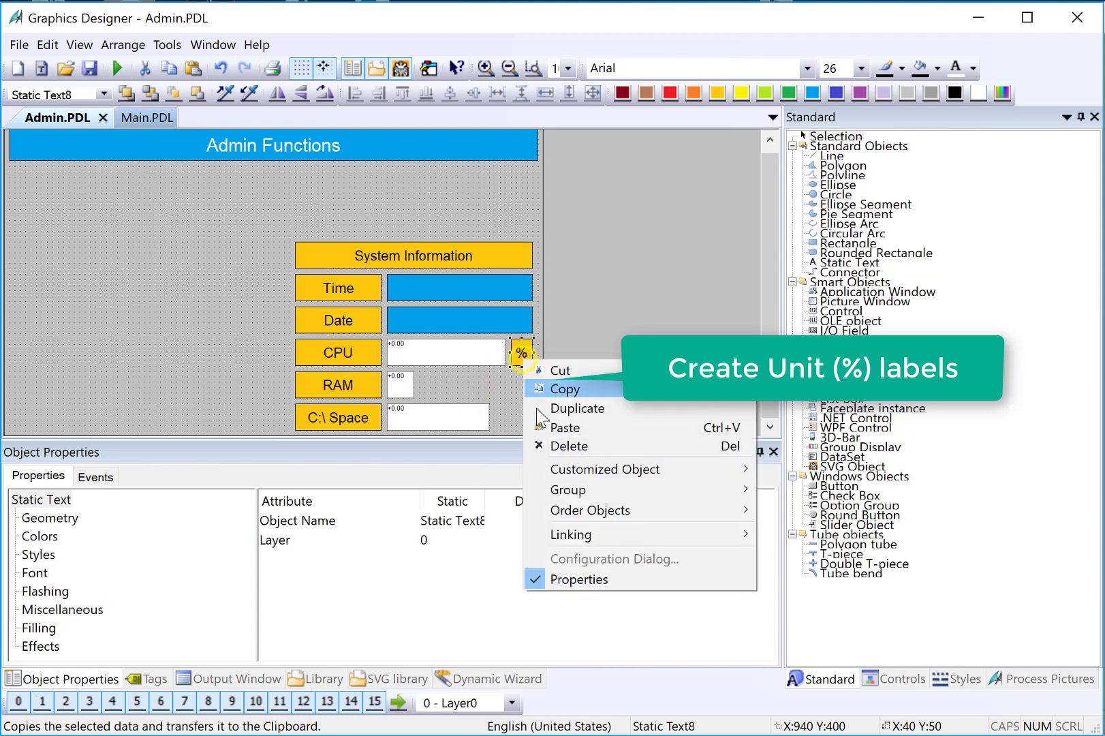
click(572, 407)
drag(524, 360, 523, 418)
right_click(524, 391)
click(540, 437)
Set the CPU field's font size to 26 and output format 9999999999.99 without sign
click(422, 353)
click(34, 573)
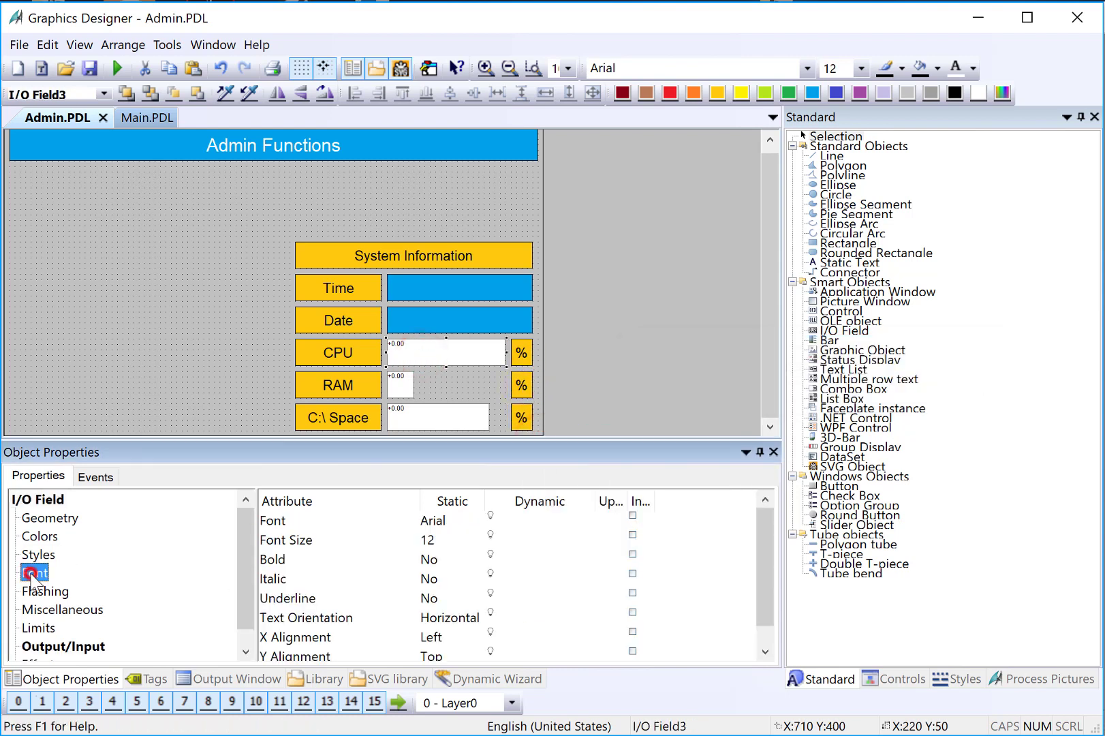
double_click(276, 539)
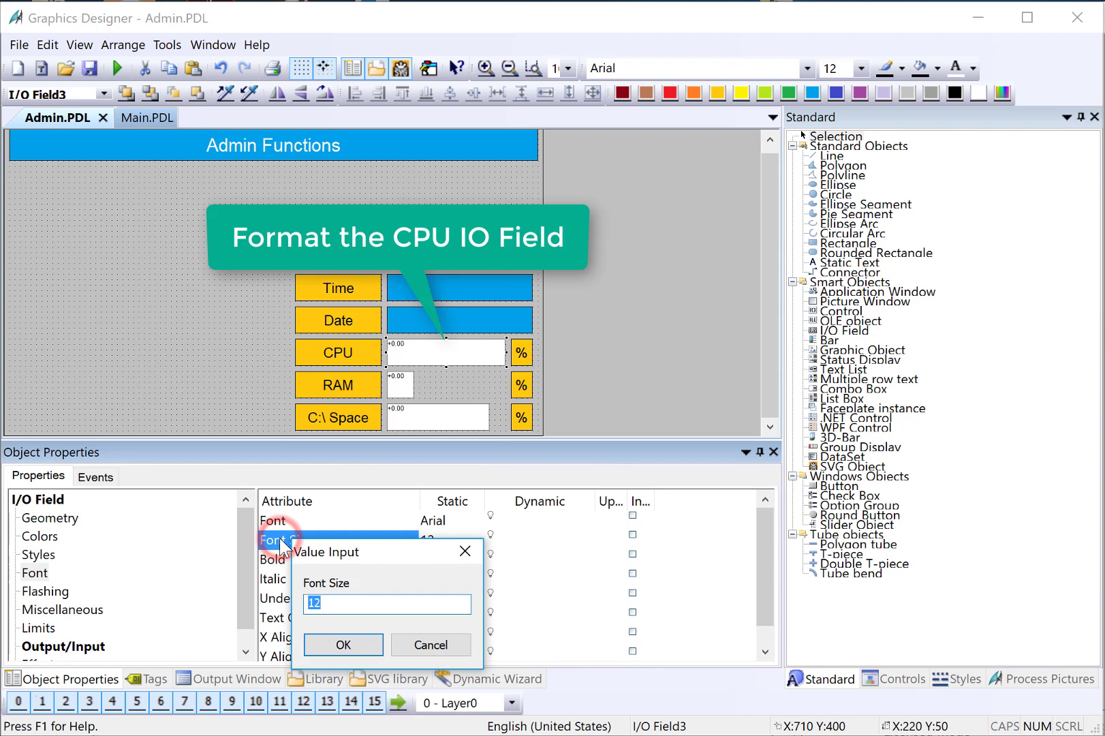
text(26)
key(Return)
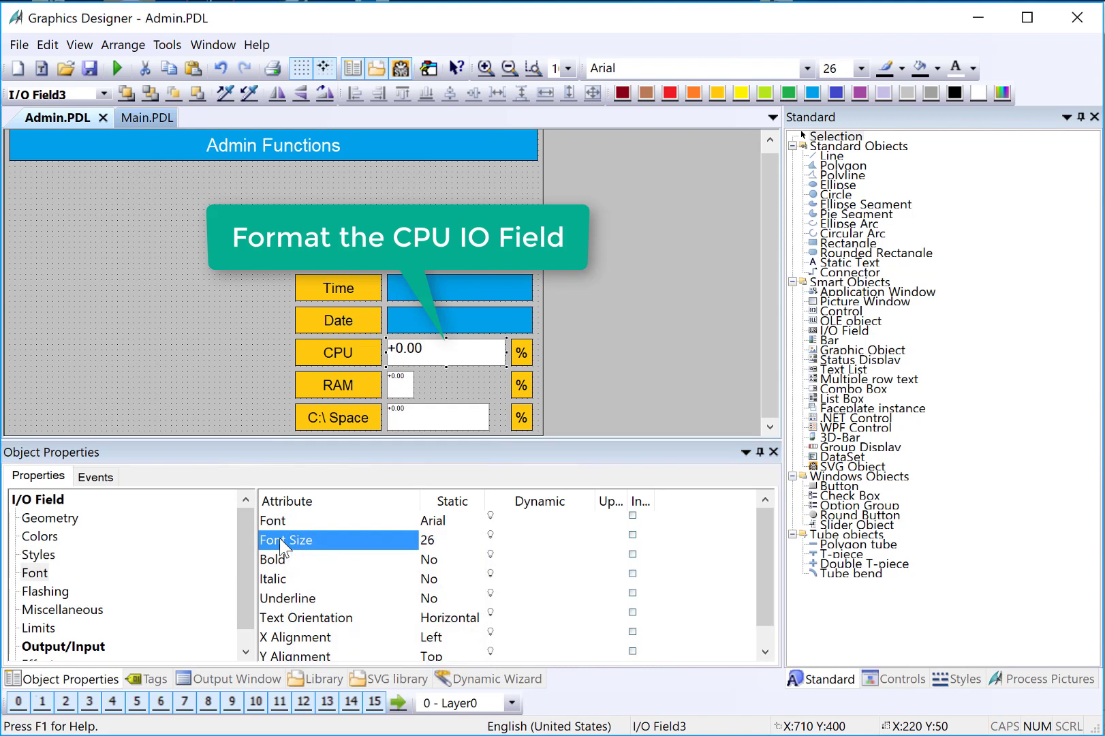
click(78, 647)
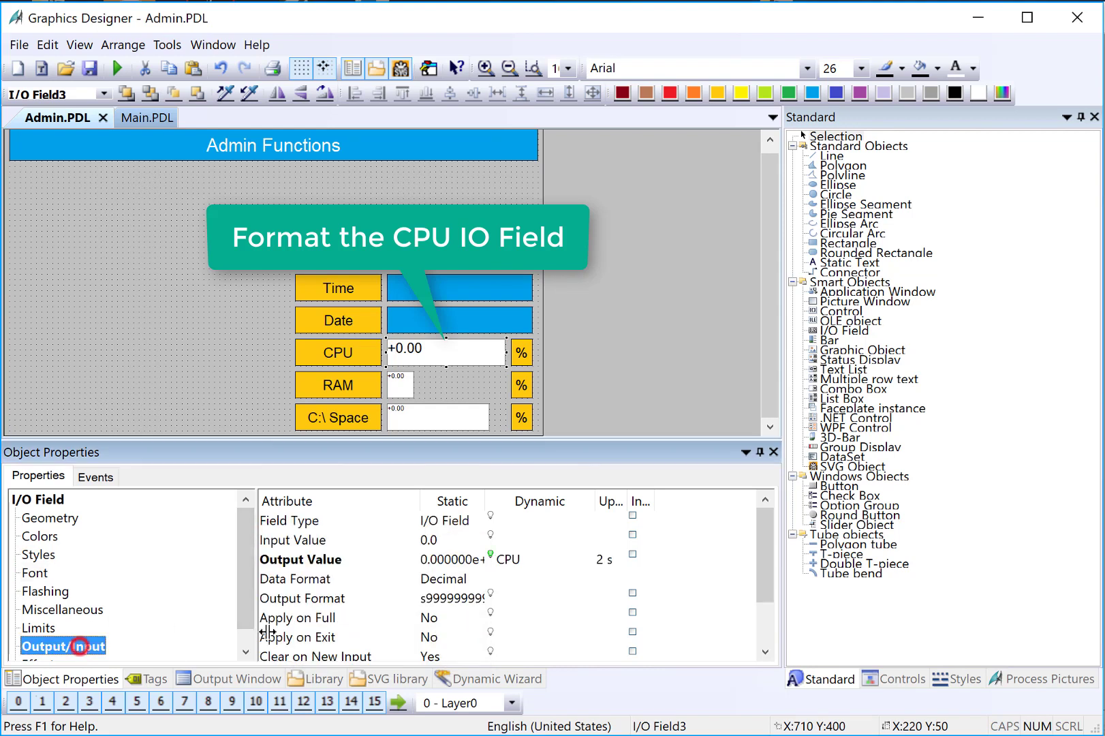
double_click(337, 597)
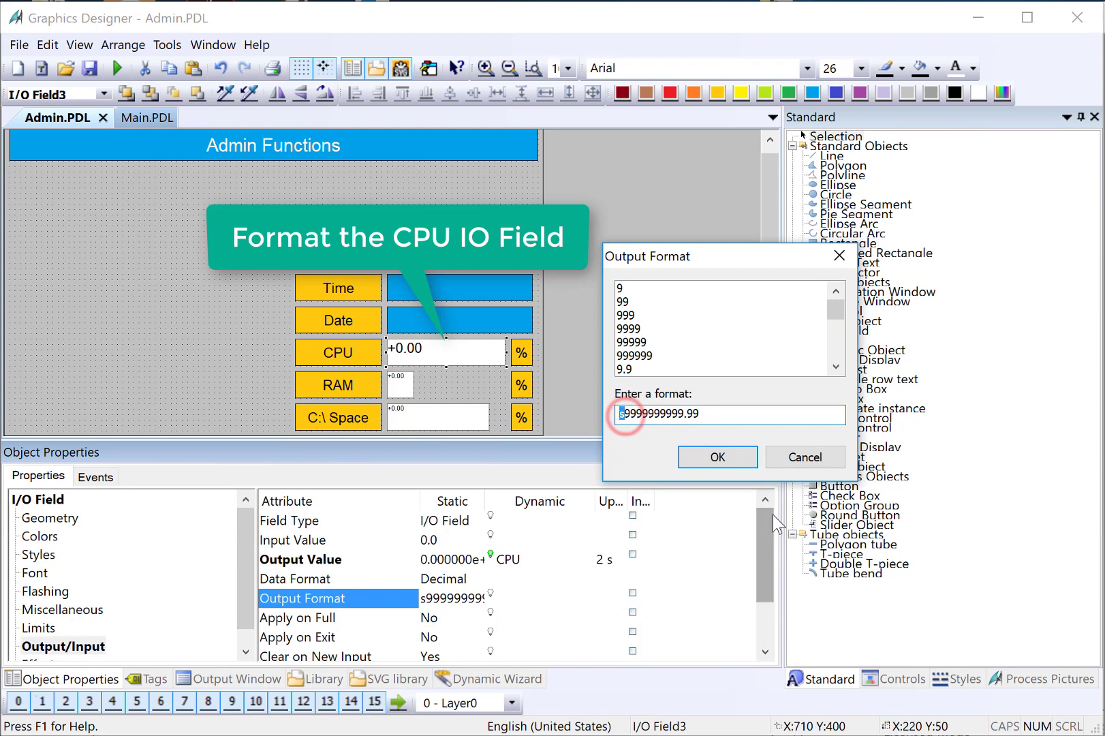
key(BackSpace)
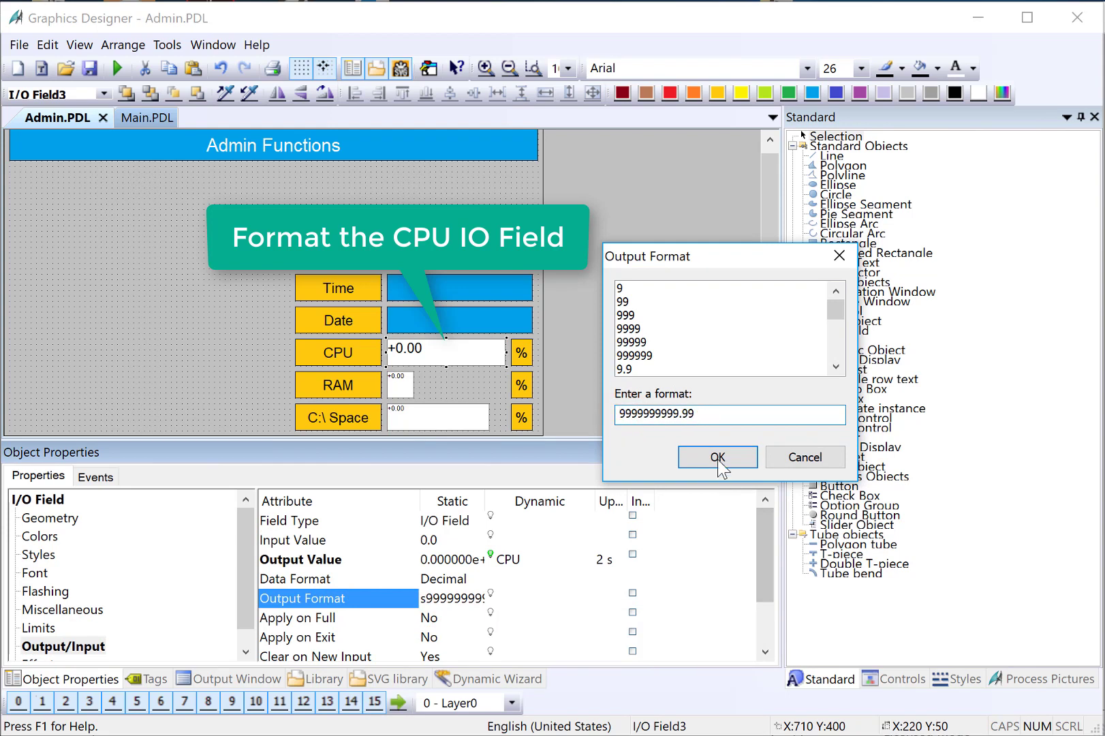
click(715, 455)
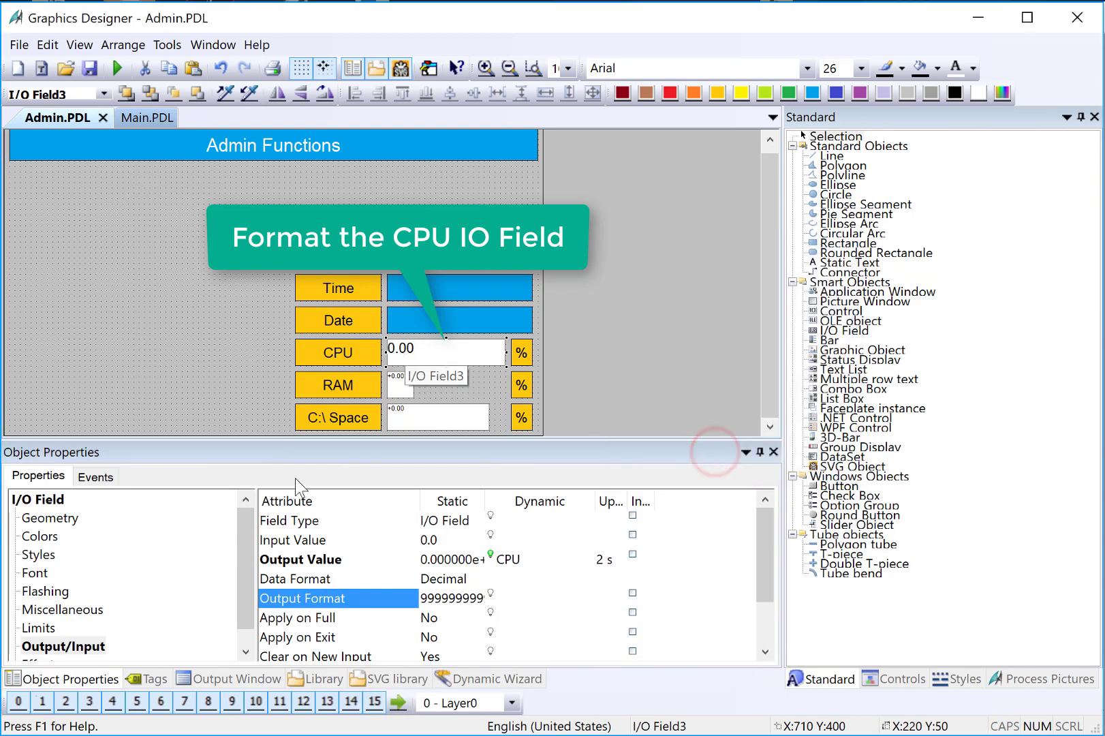
Centre the CPU field's X/Y alignment, fill it blue and set Global Color Scheme to No
click(41, 574)
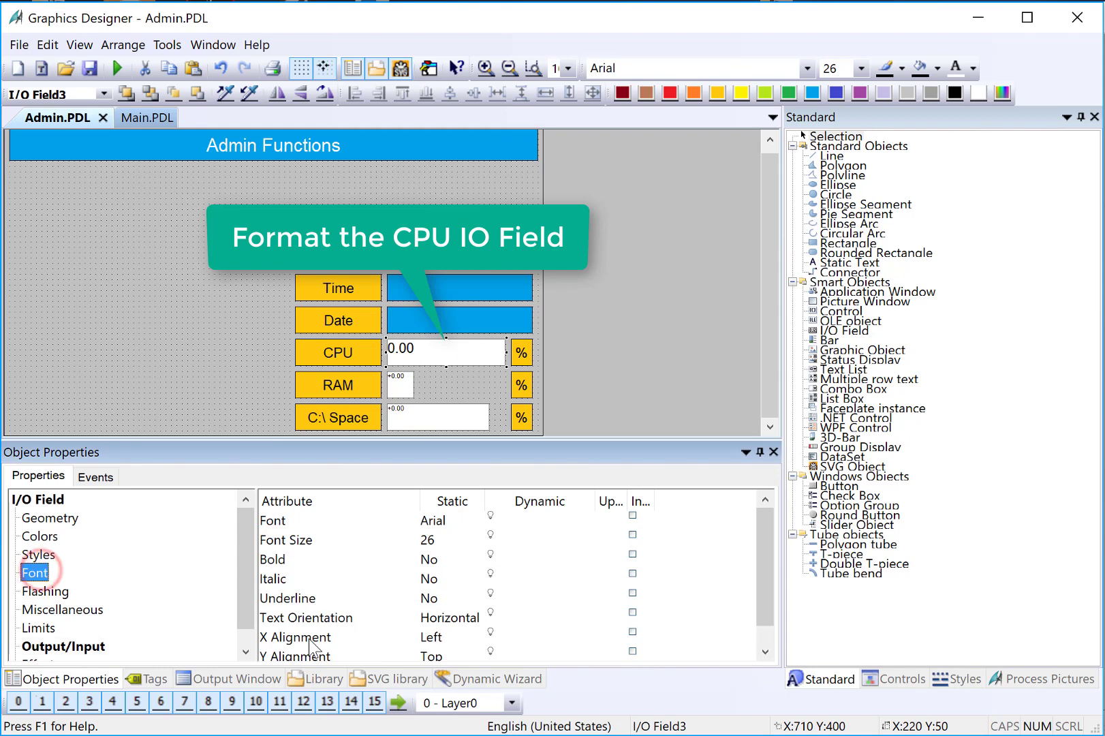
double_click(309, 639)
click(354, 581)
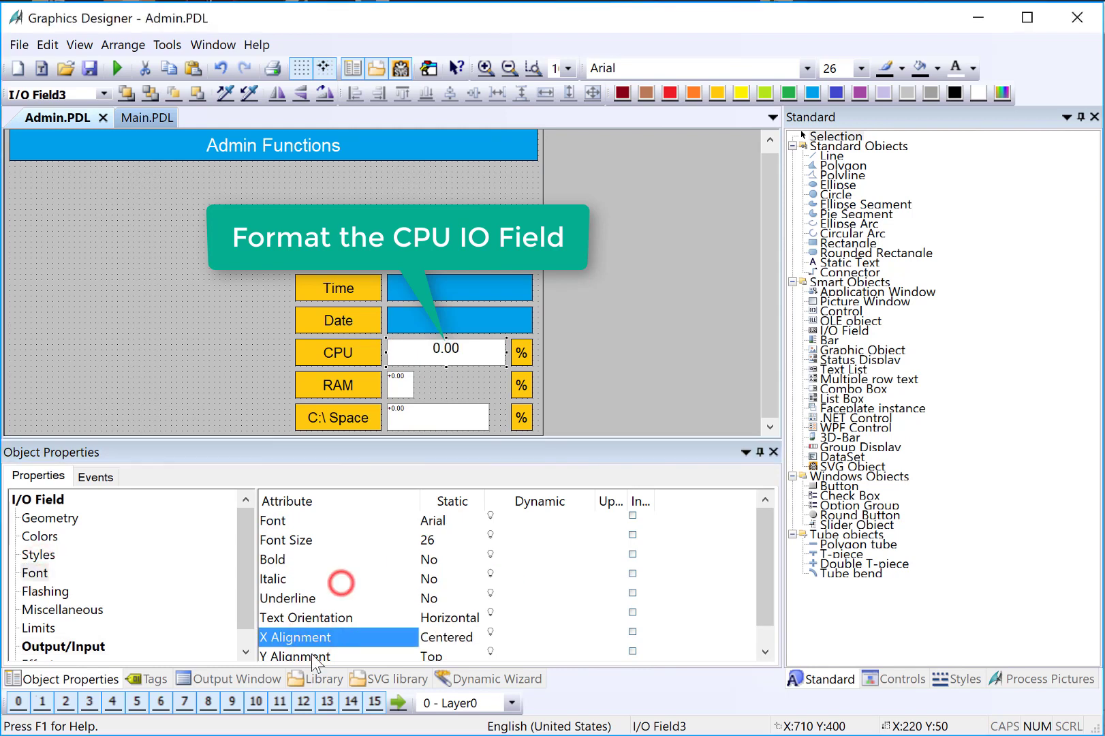
click(308, 656)
click(310, 655)
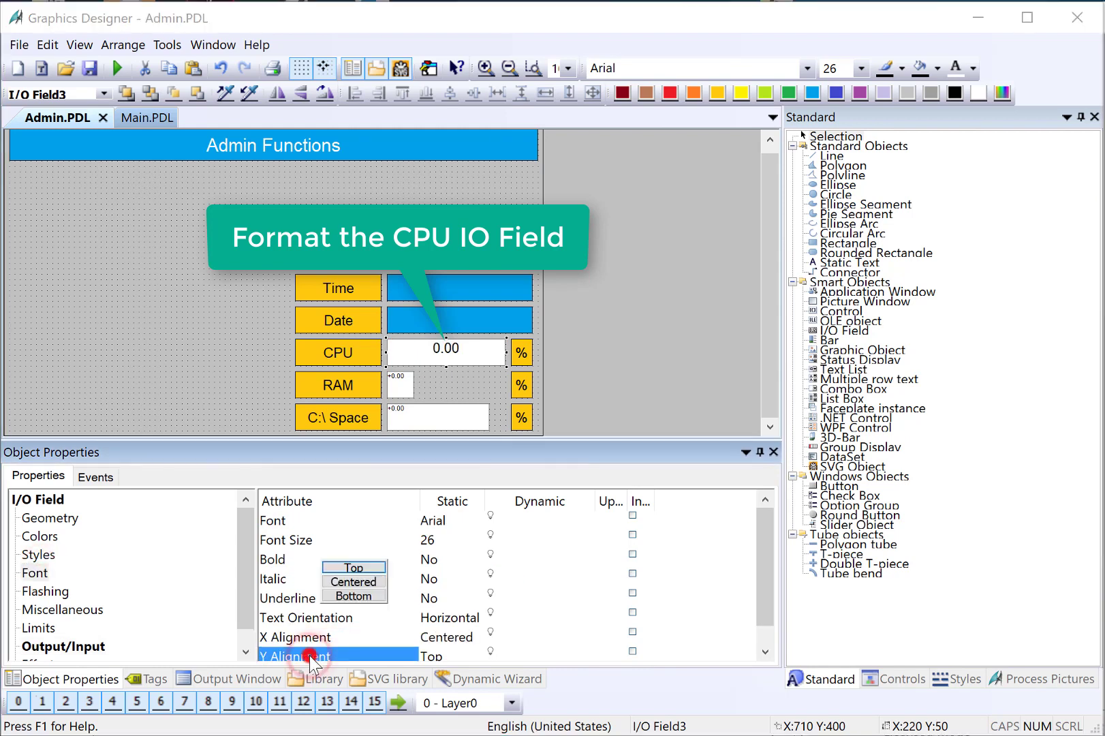
click(335, 580)
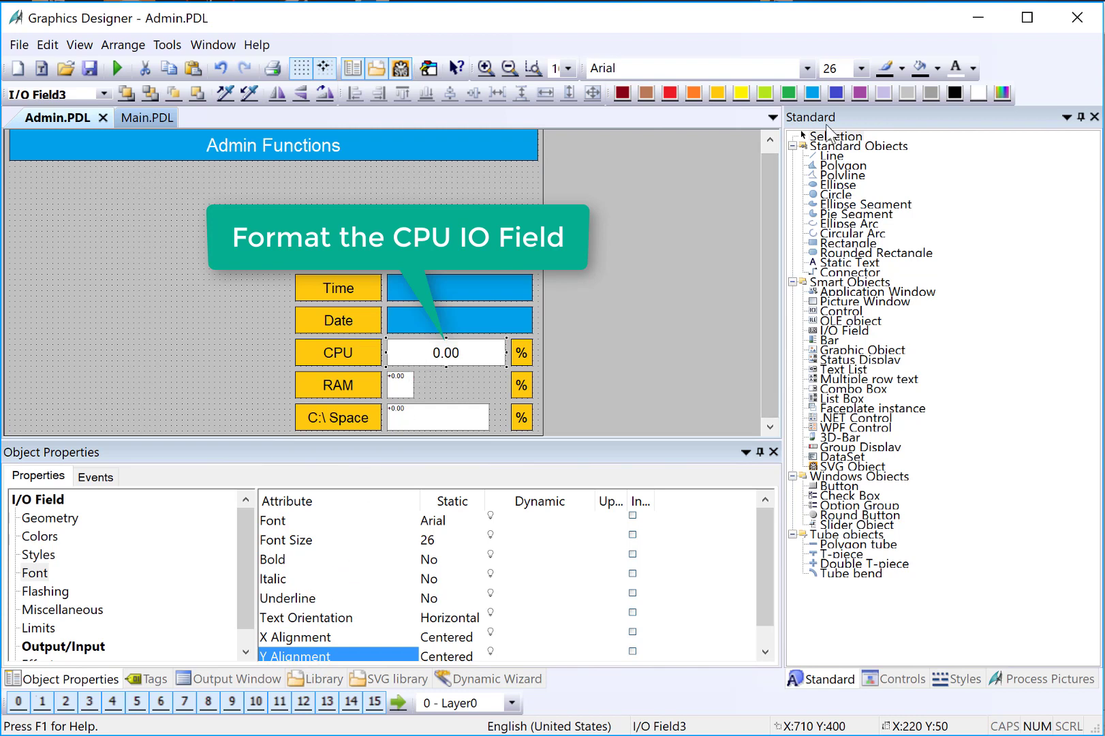
click(812, 94)
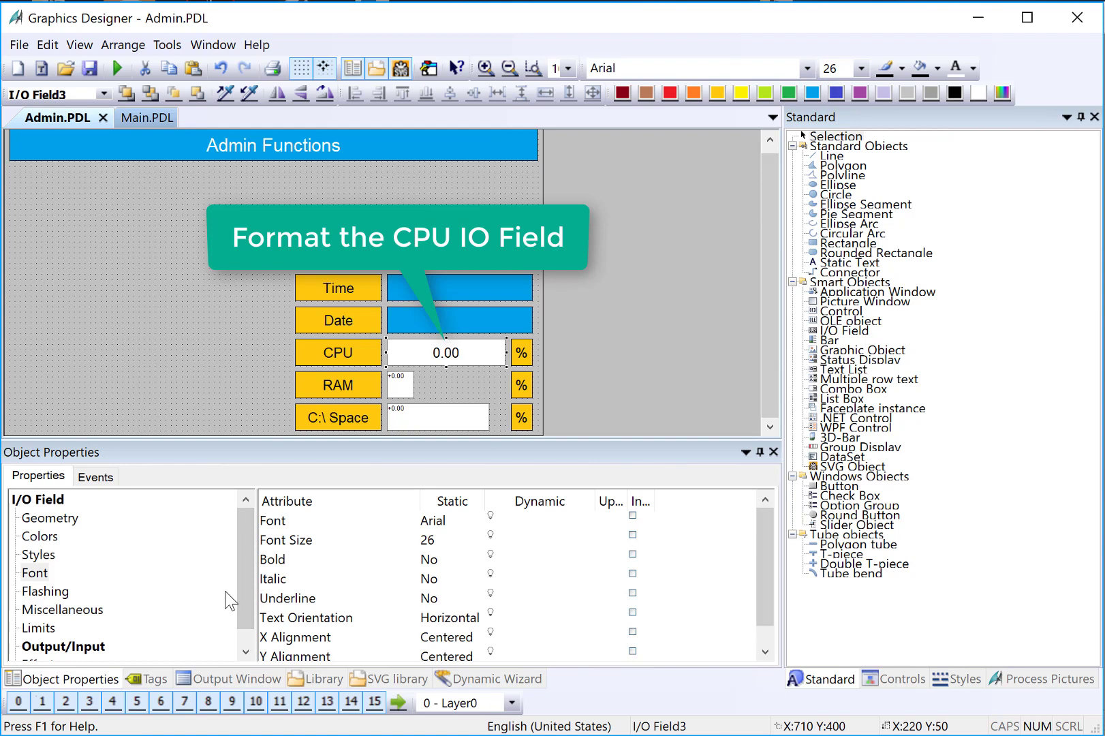
drag(235, 610, 236, 627)
click(44, 646)
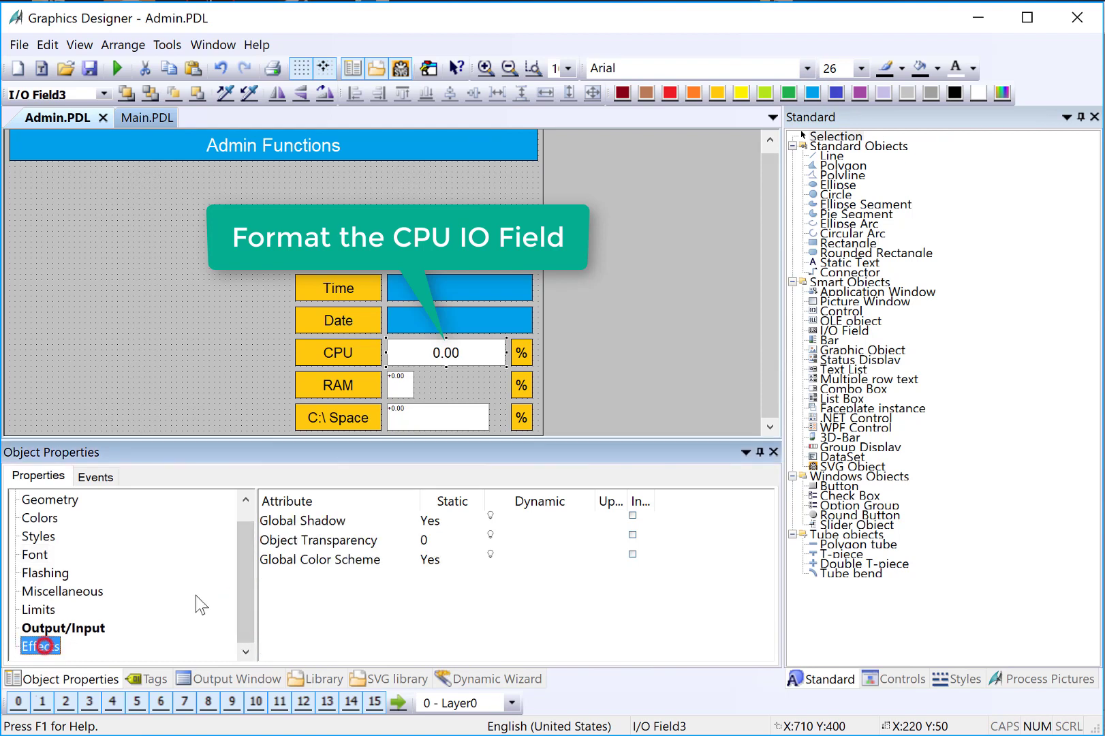
double_click(306, 562)
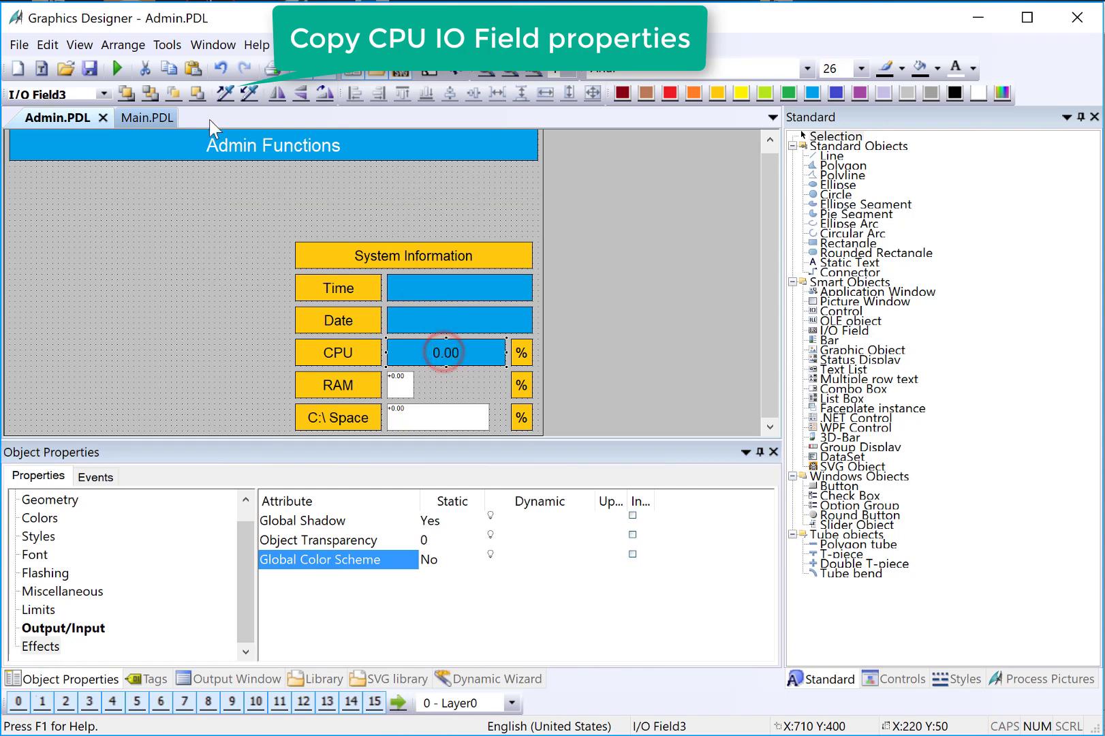
Paste the CPU field's properties onto the RAM and C:\ Space value fields
click(226, 93)
click(400, 384)
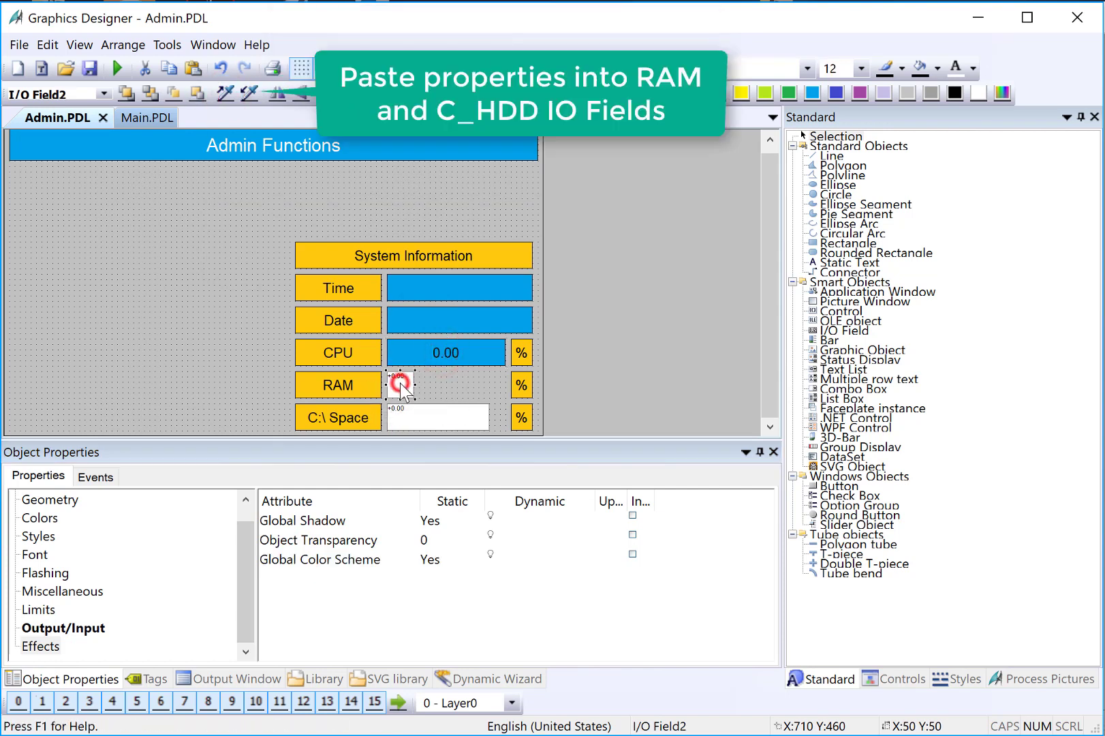
shift+click(414, 424)
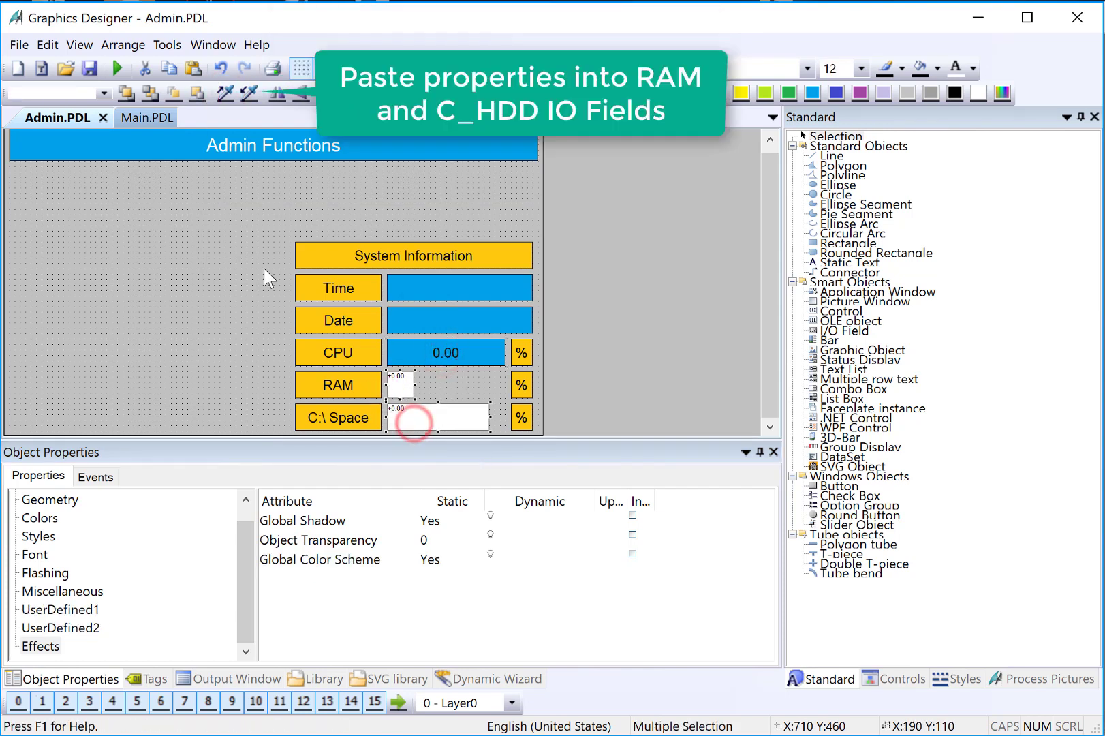
click(248, 92)
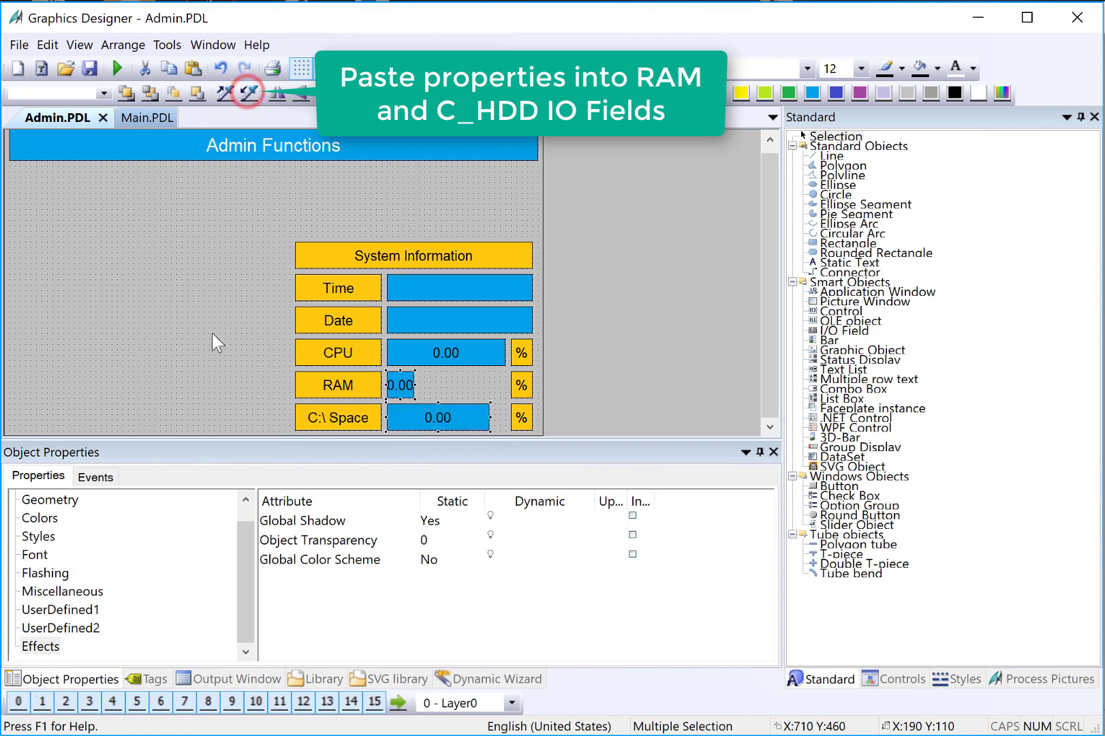
Make the CPU, RAM and C:\ Space fields the same width and align their left edges
click(410, 349)
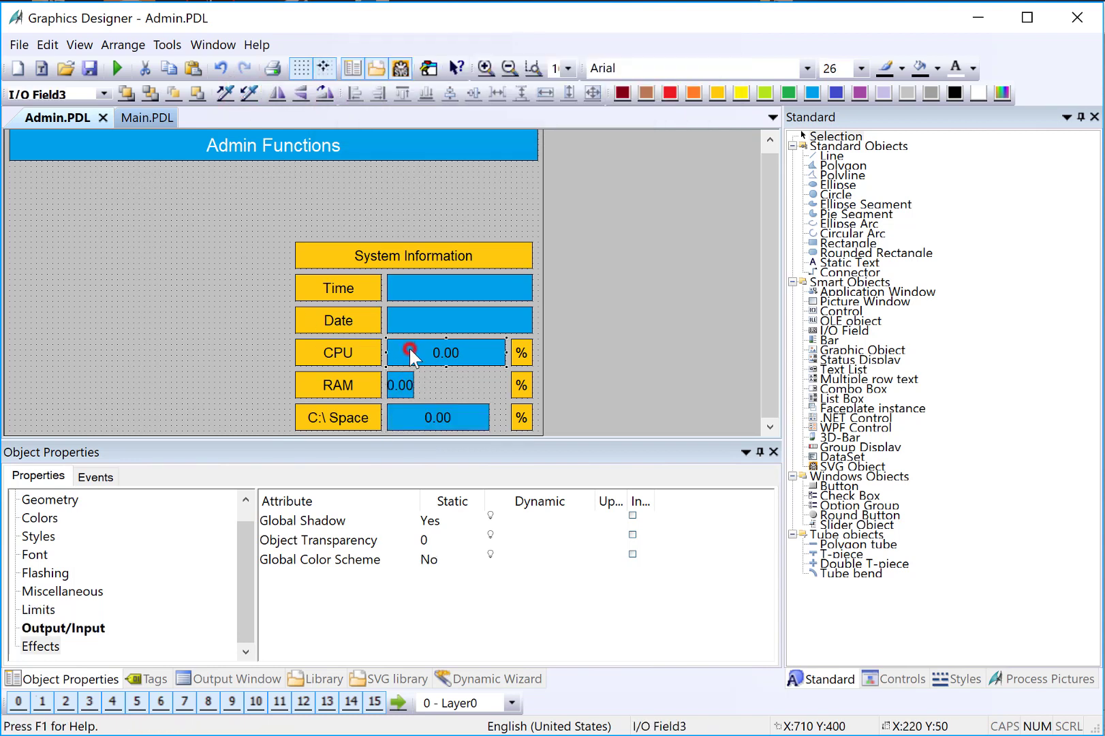
shift+click(398, 386)
shift+click(420, 421)
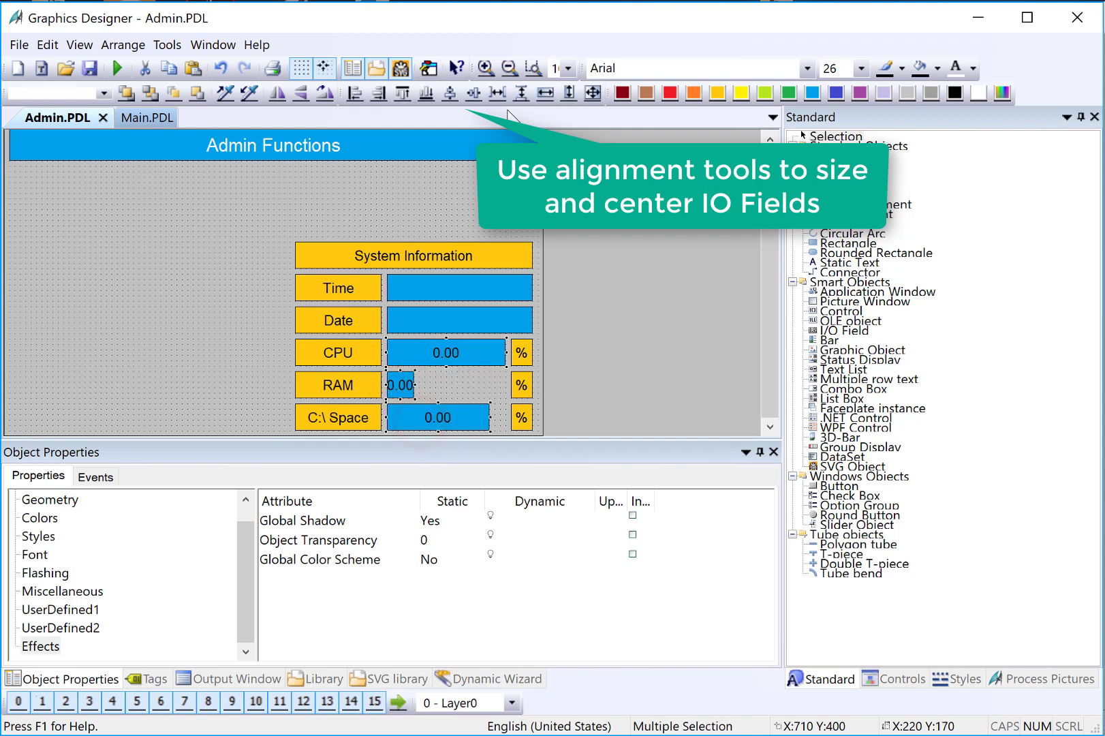
click(545, 94)
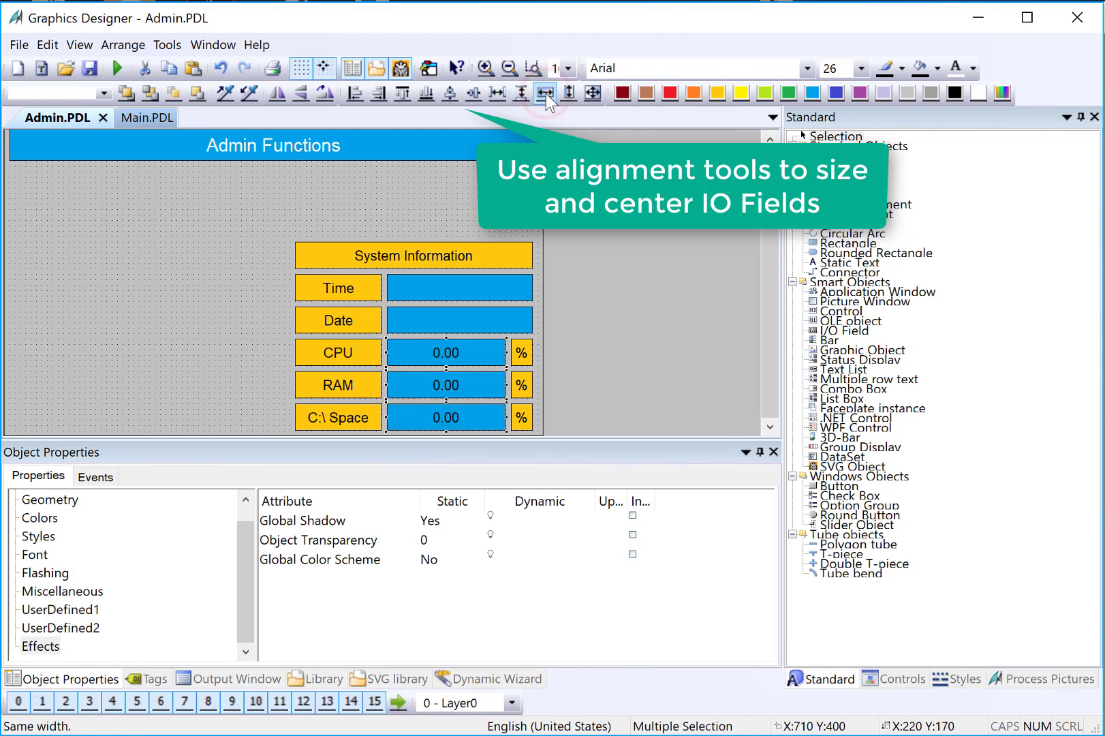
click(352, 97)
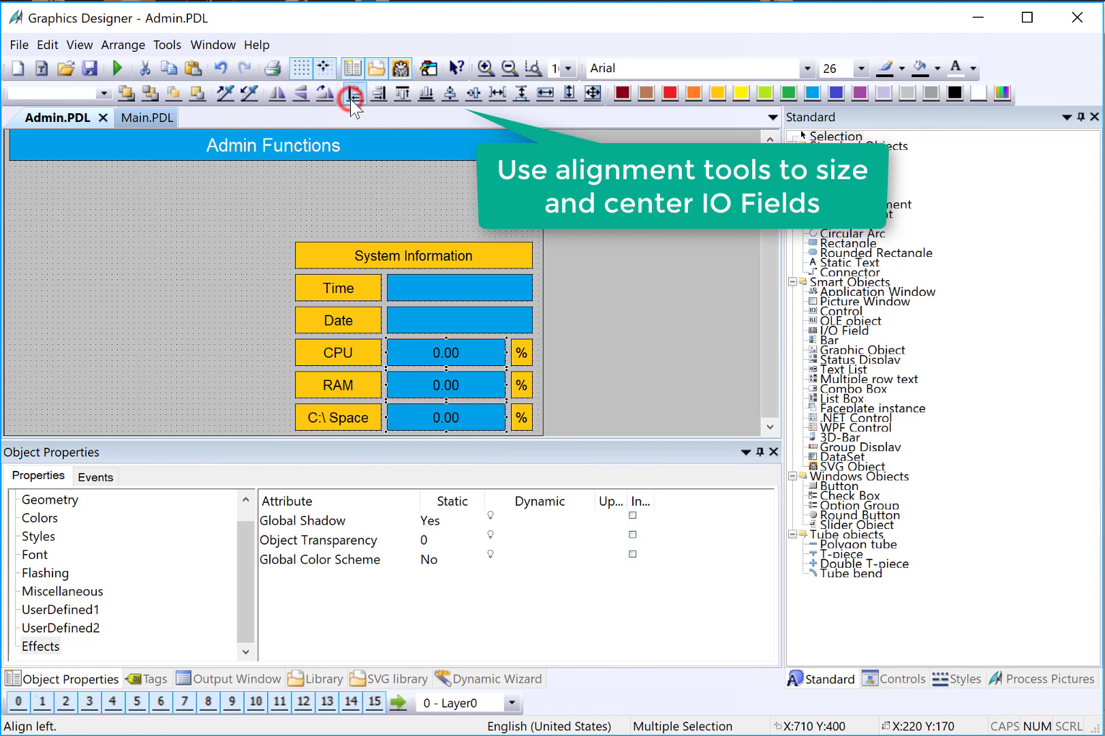
click(225, 251)
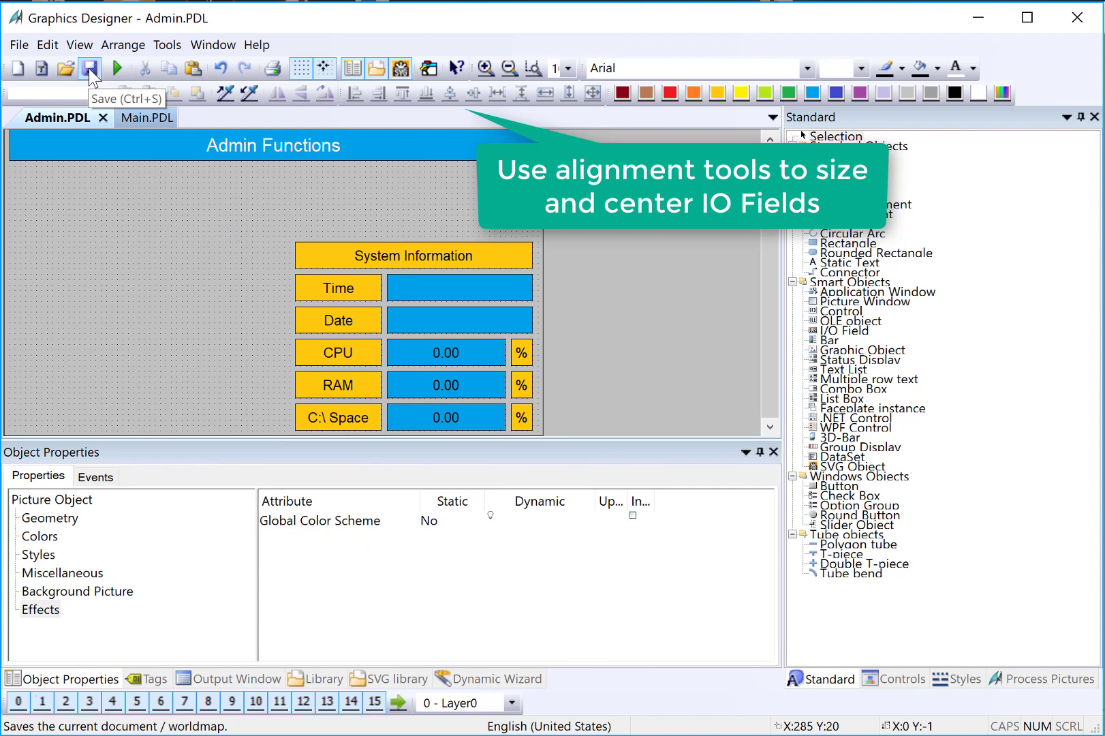
Save the picture and select the I/O value fields for recolouring
click(419, 286)
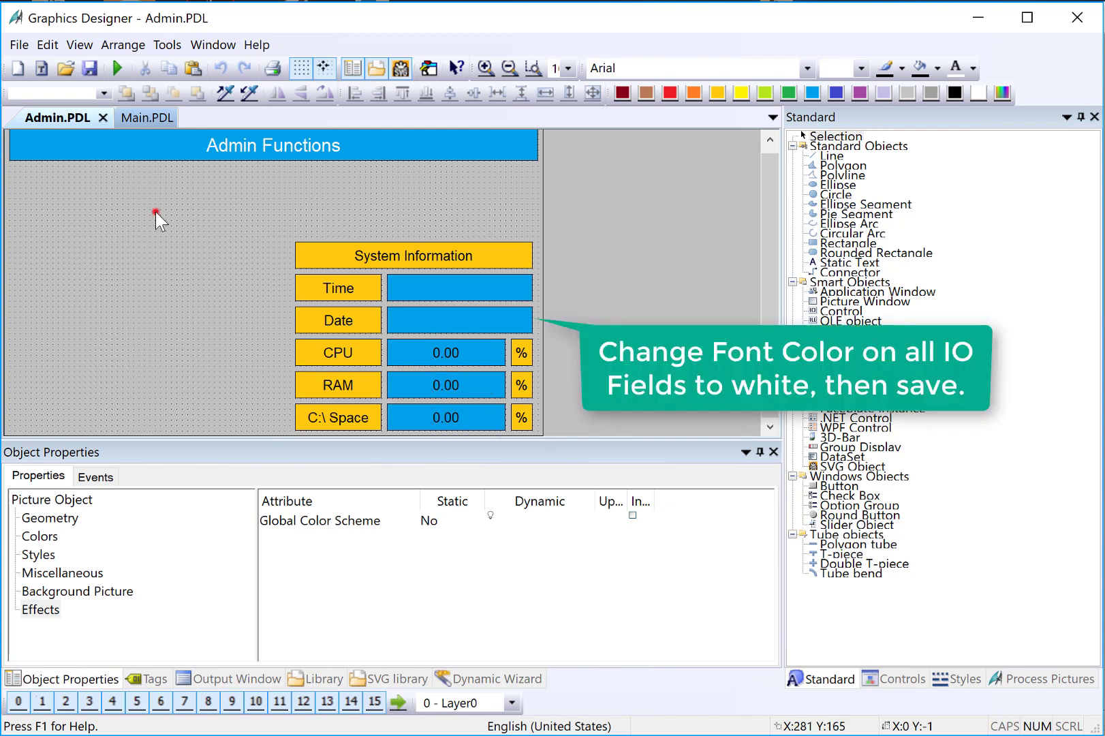
click(155, 212)
key(ctrl+a)
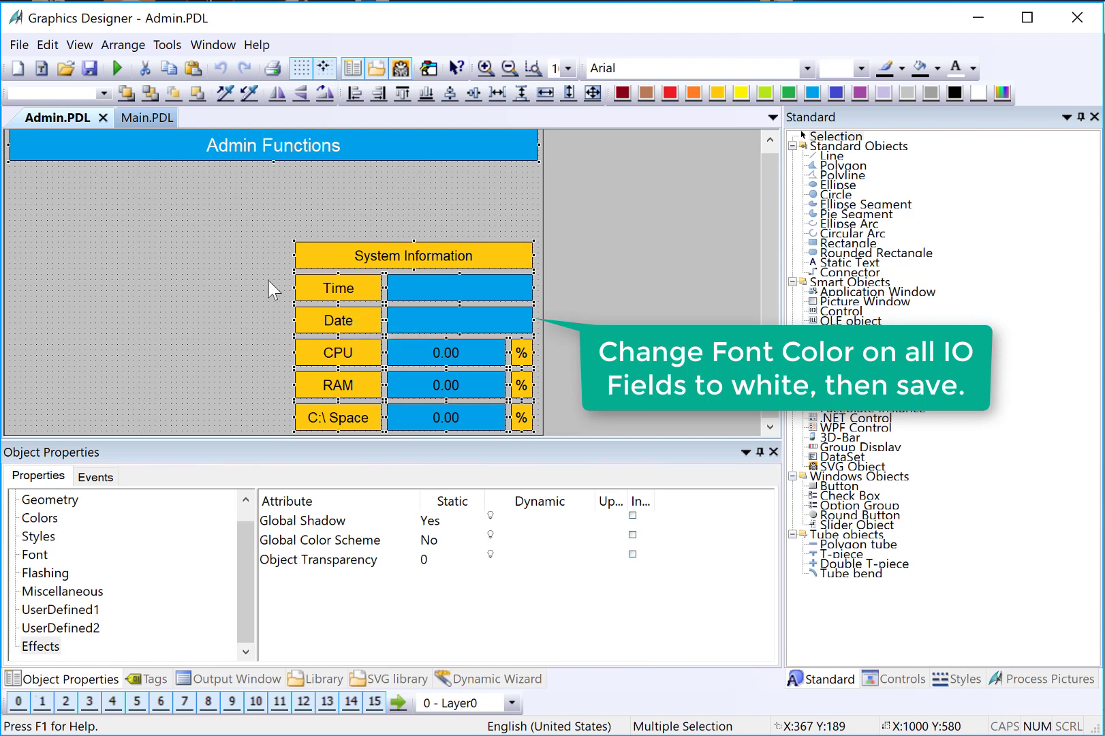
click(232, 272)
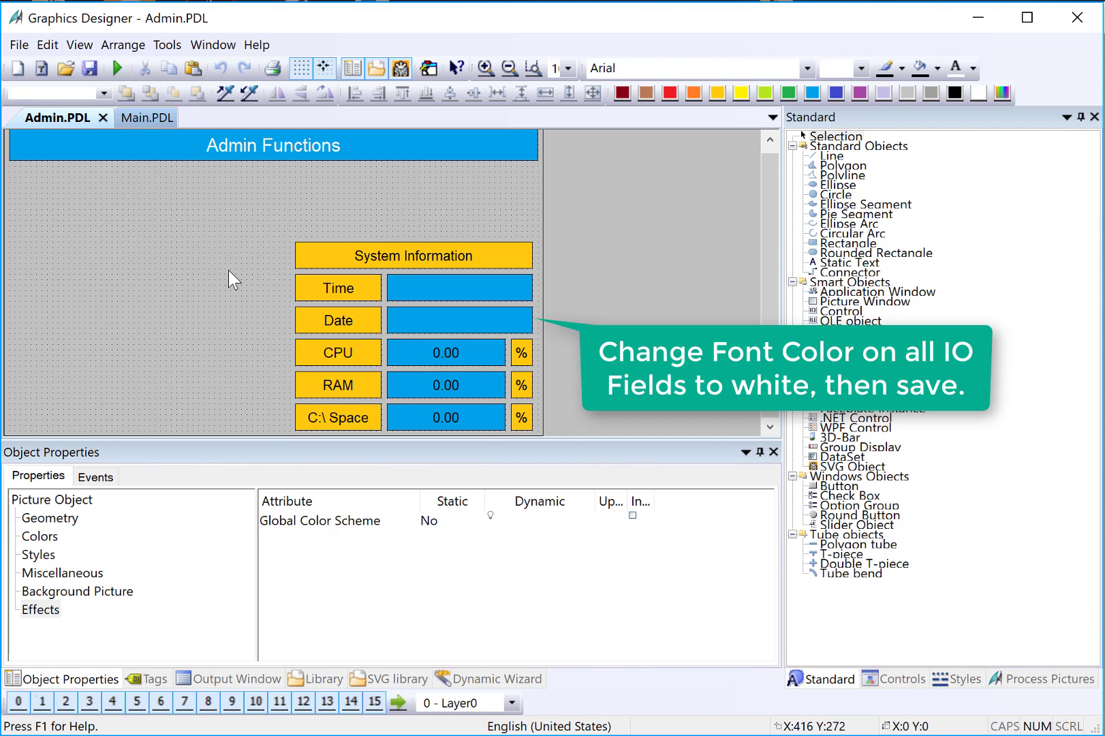
click(406, 290)
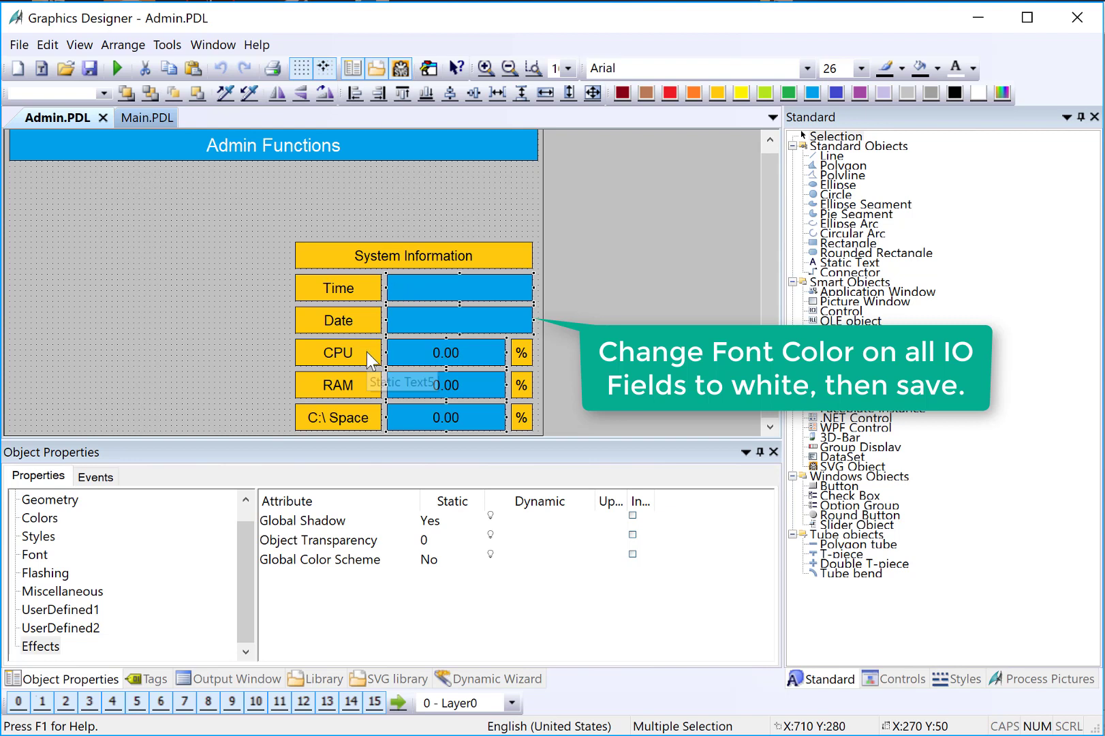
Set the I/O fields' Font Color to white under Colors and save Admin.PDL
click(35, 520)
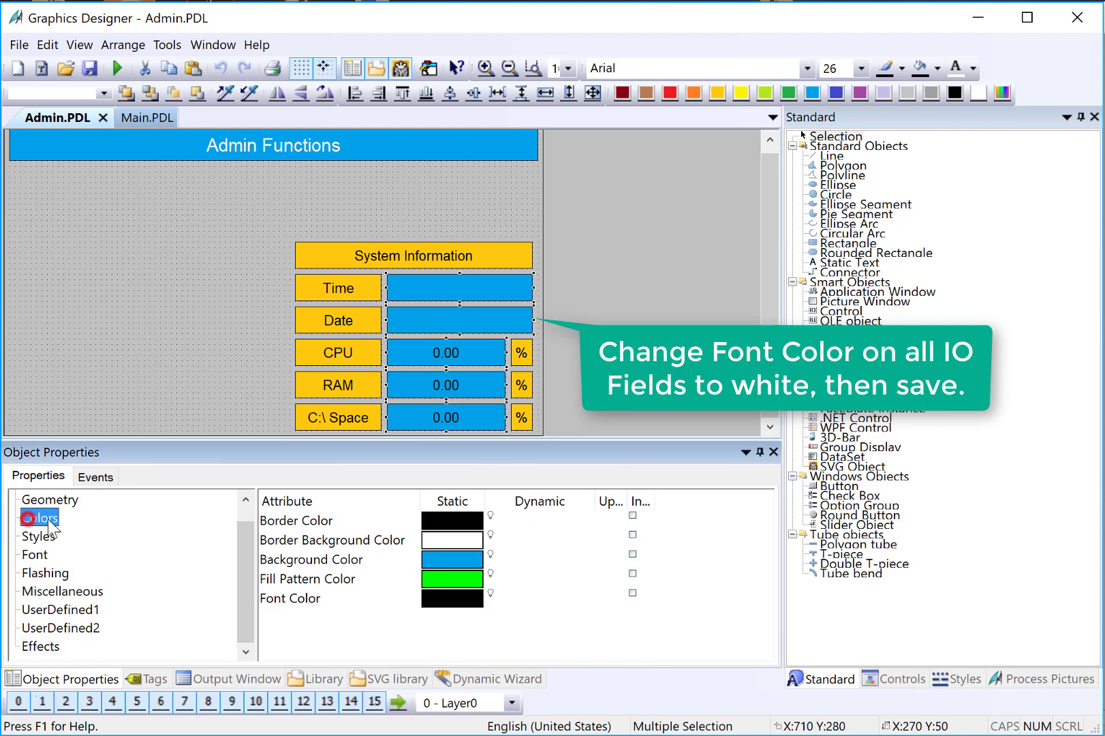
click(268, 603)
double_click(270, 609)
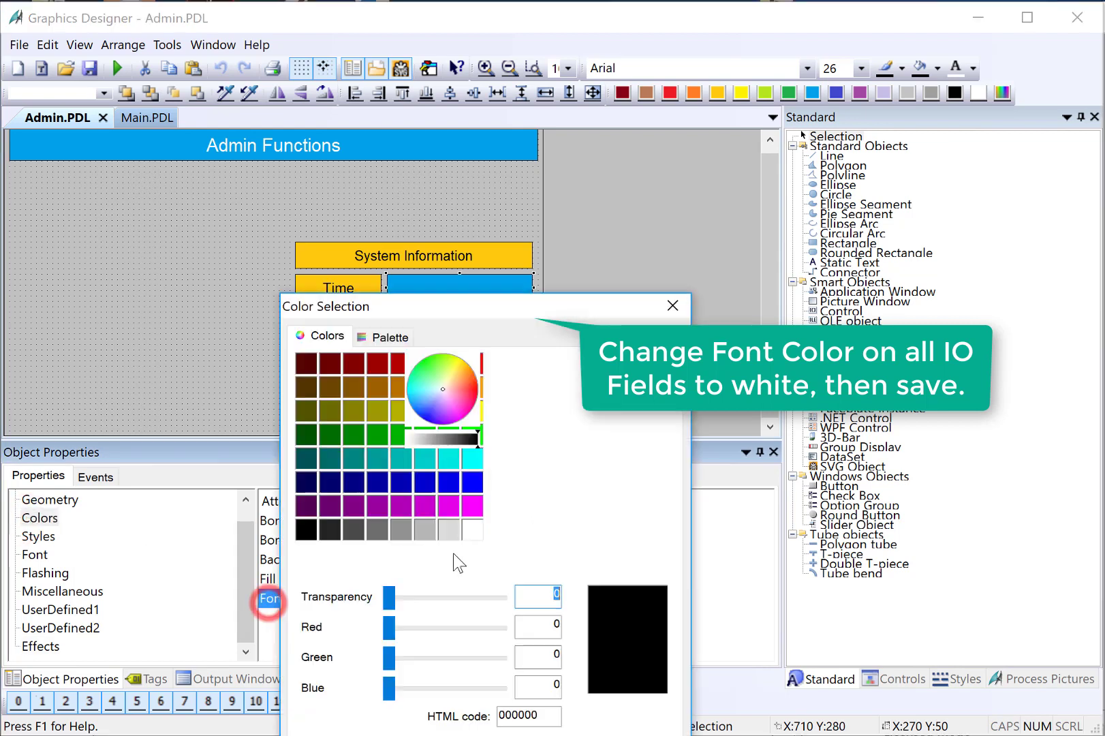
double_click(472, 528)
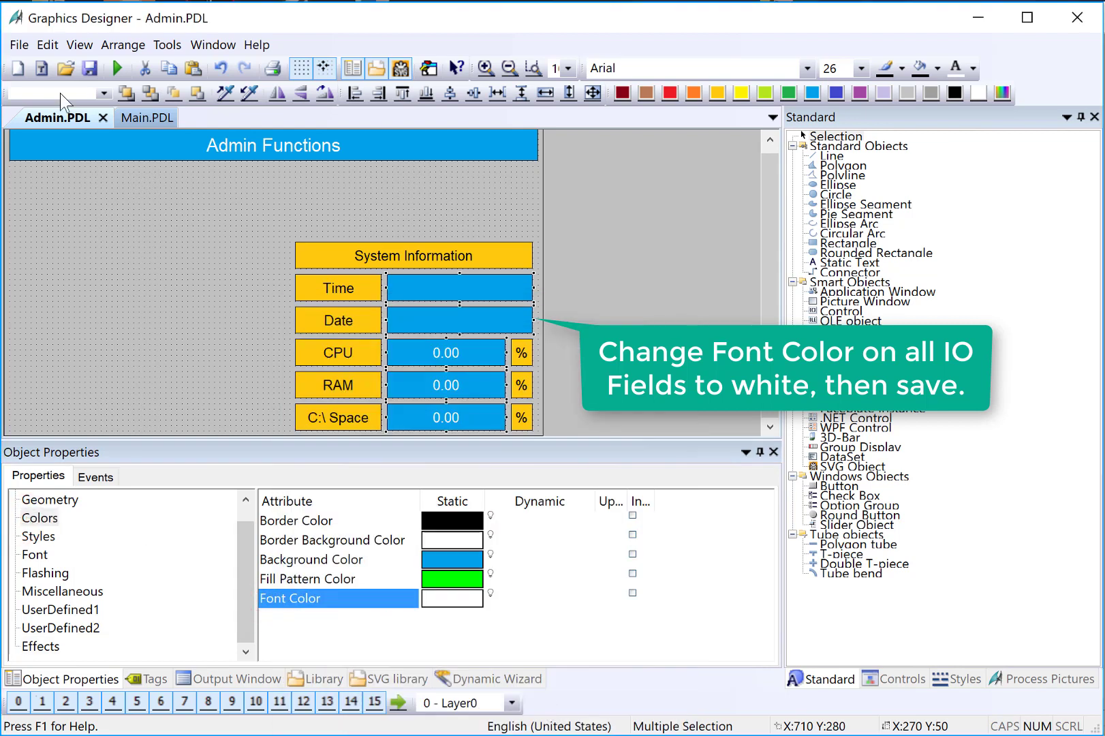
click(90, 68)
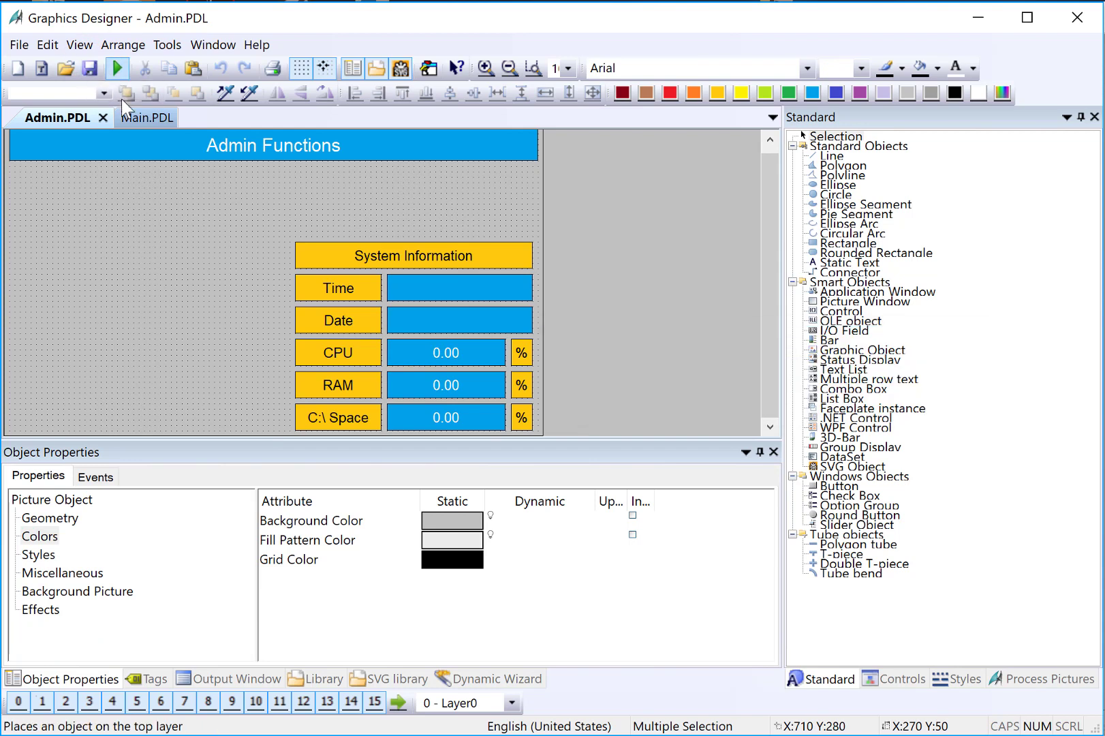
click(140, 122)
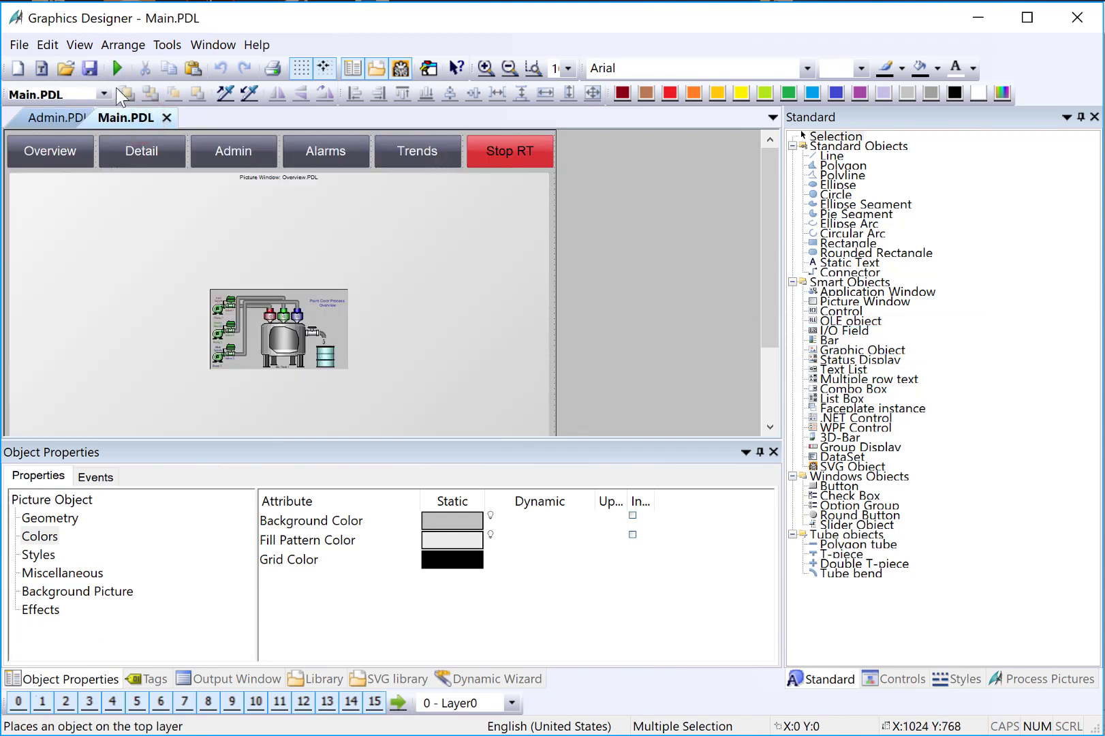
click(119, 74)
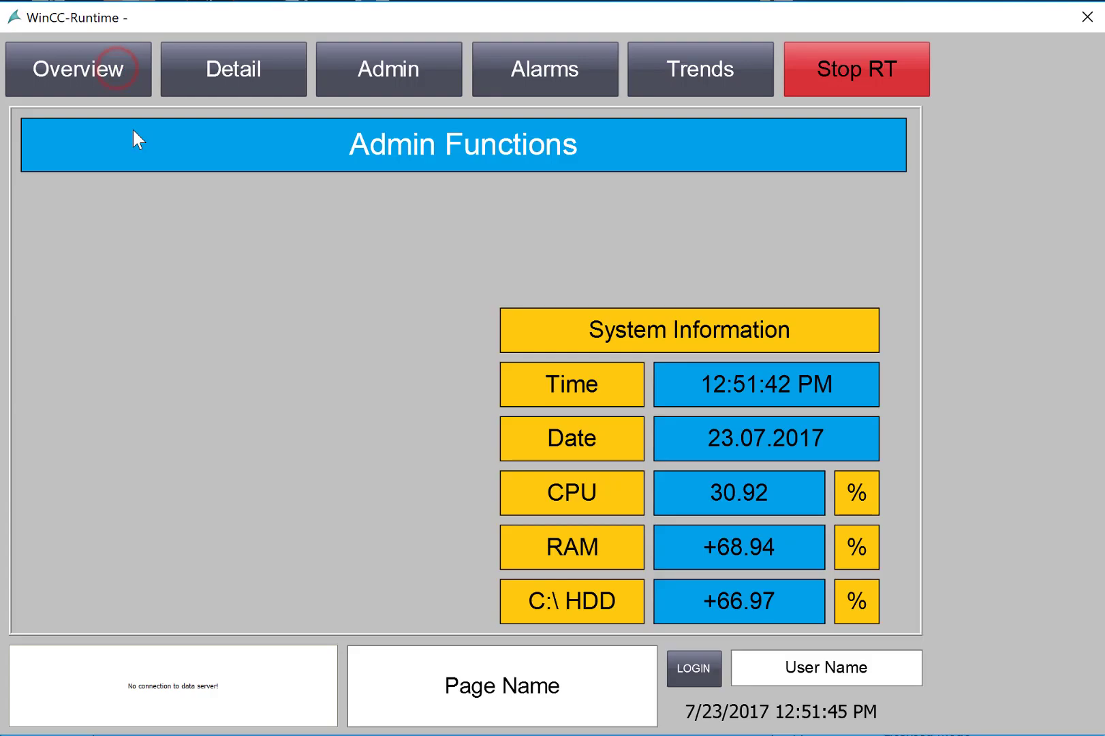
click(110, 93)
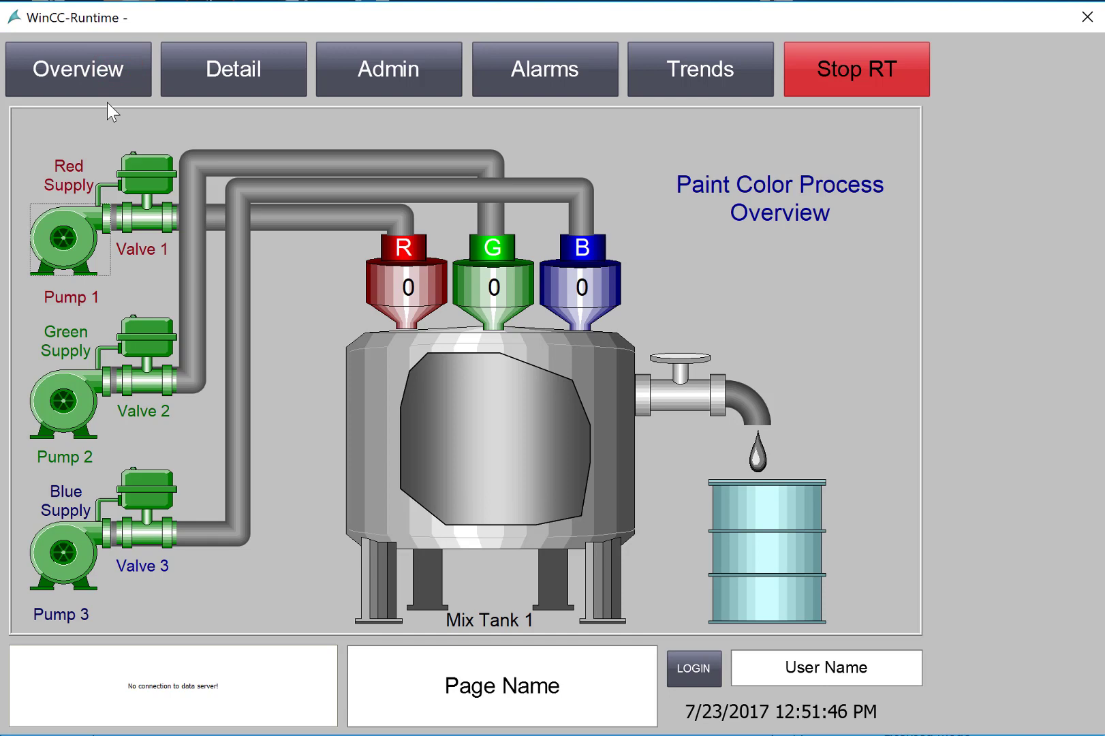
click(368, 71)
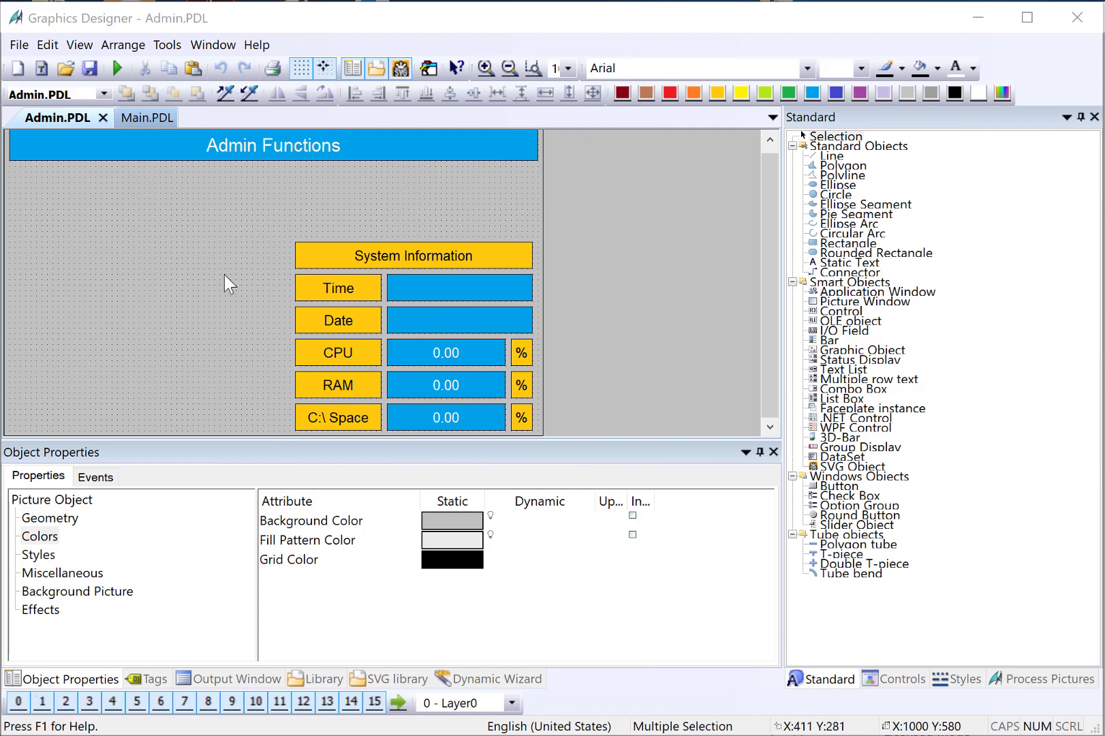
Move the whole System Information block about 80 px up beneath the Admin Functions banner
drag(267, 216, 559, 453)
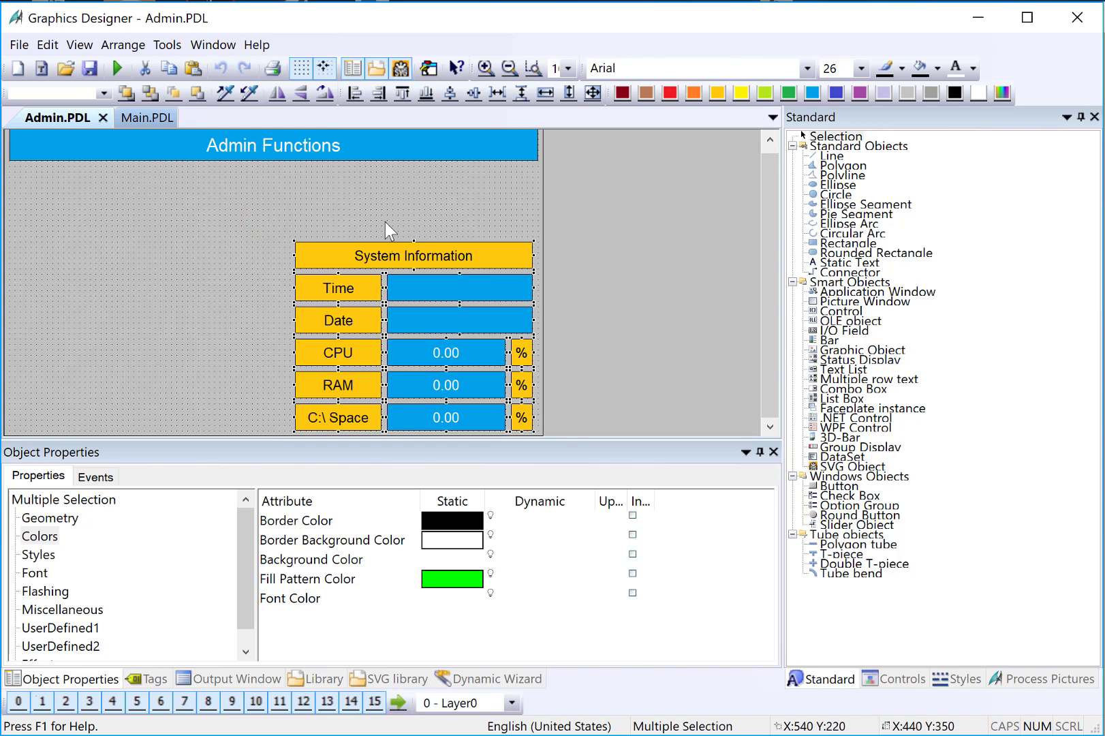
mouse_move(387, 251)
mouse_down()
mouse_move(391, 179)
mouse_move(394, 192)
mouse_up()
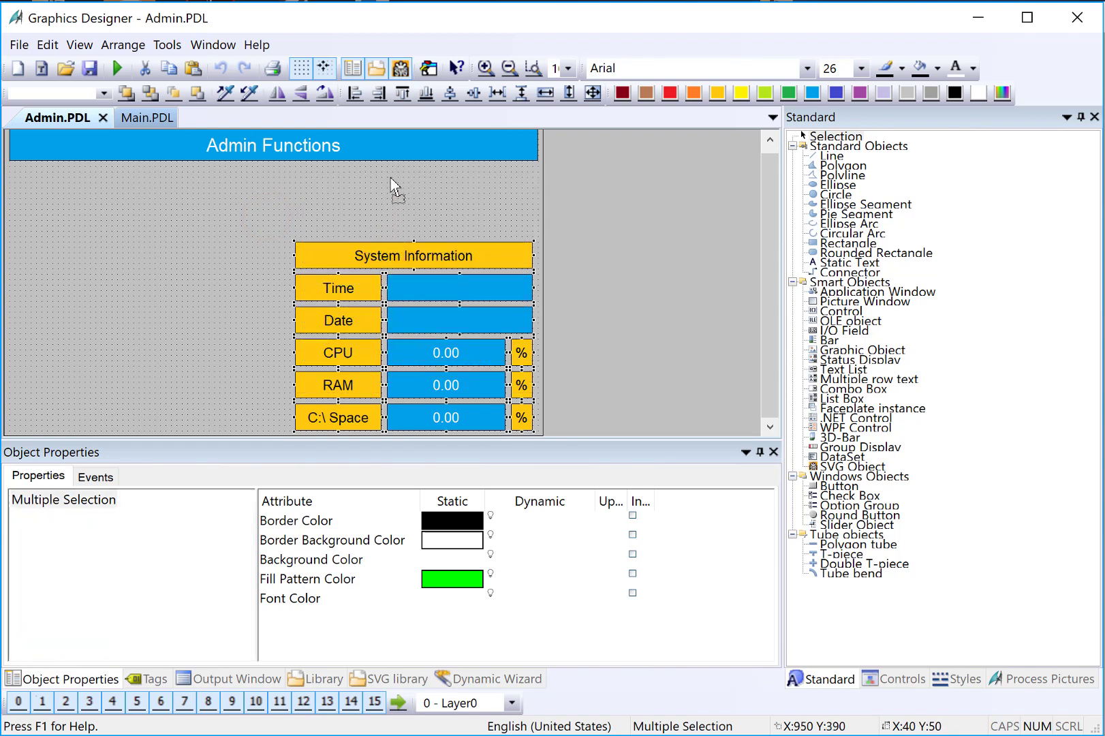
click(140, 199)
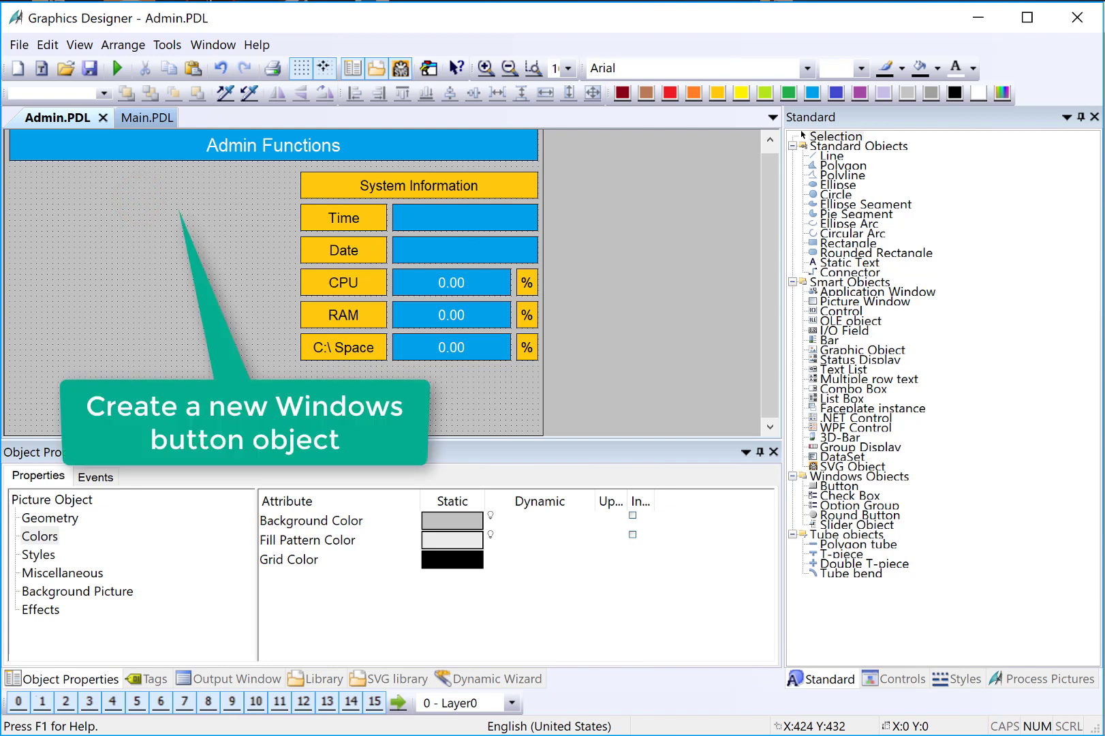
Draw a Windows Objects button at the top left of the Admin picture
click(838, 485)
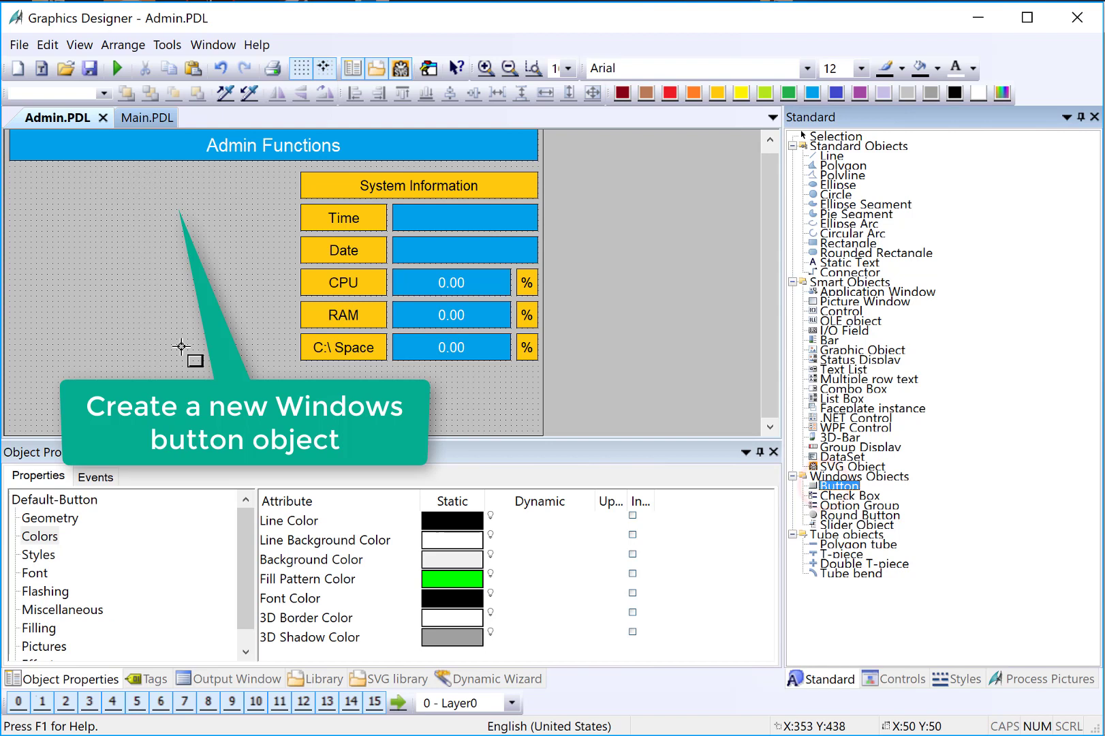
drag(15, 170, 248, 214)
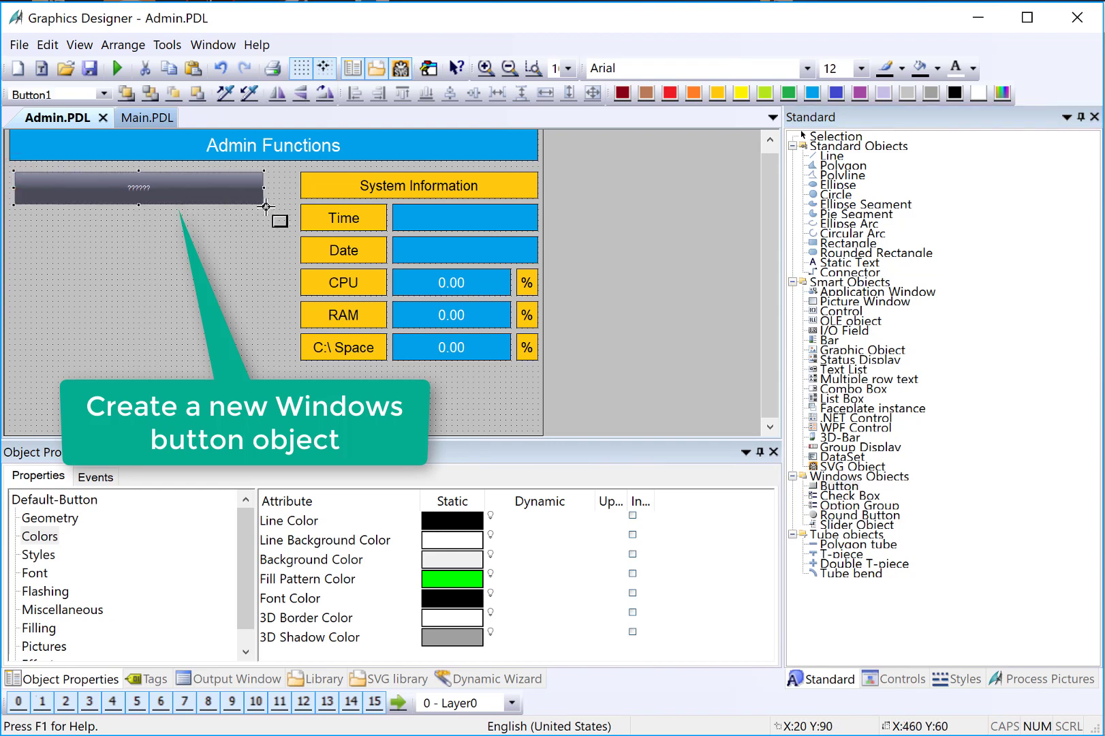
drag(248, 214, 263, 204)
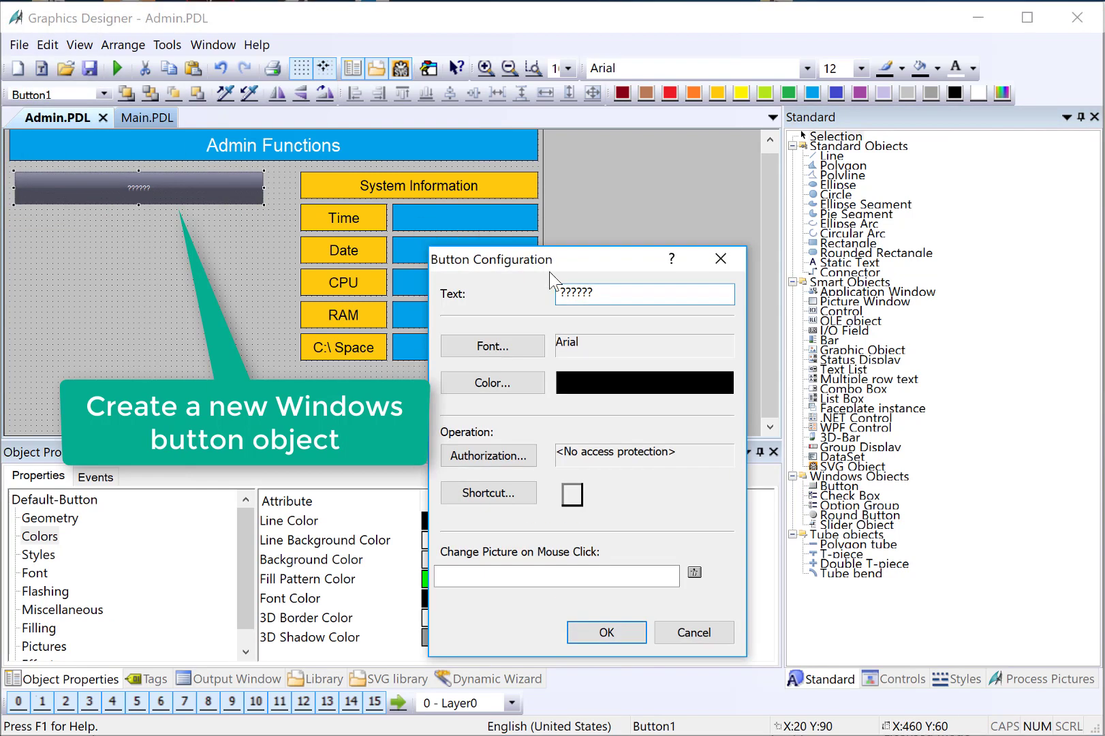
Label the button 'Calculator' in Button Configuration and set its font size to 26
double_click(608, 295)
text(Ca)
text(lculator)
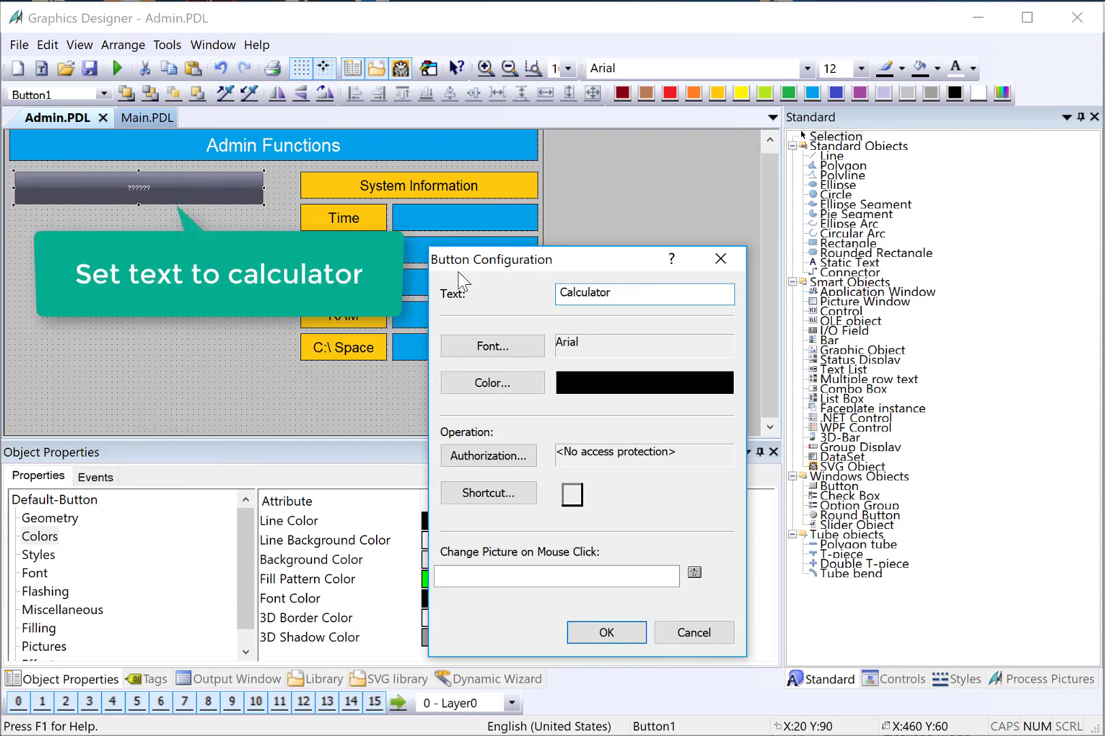
click(594, 635)
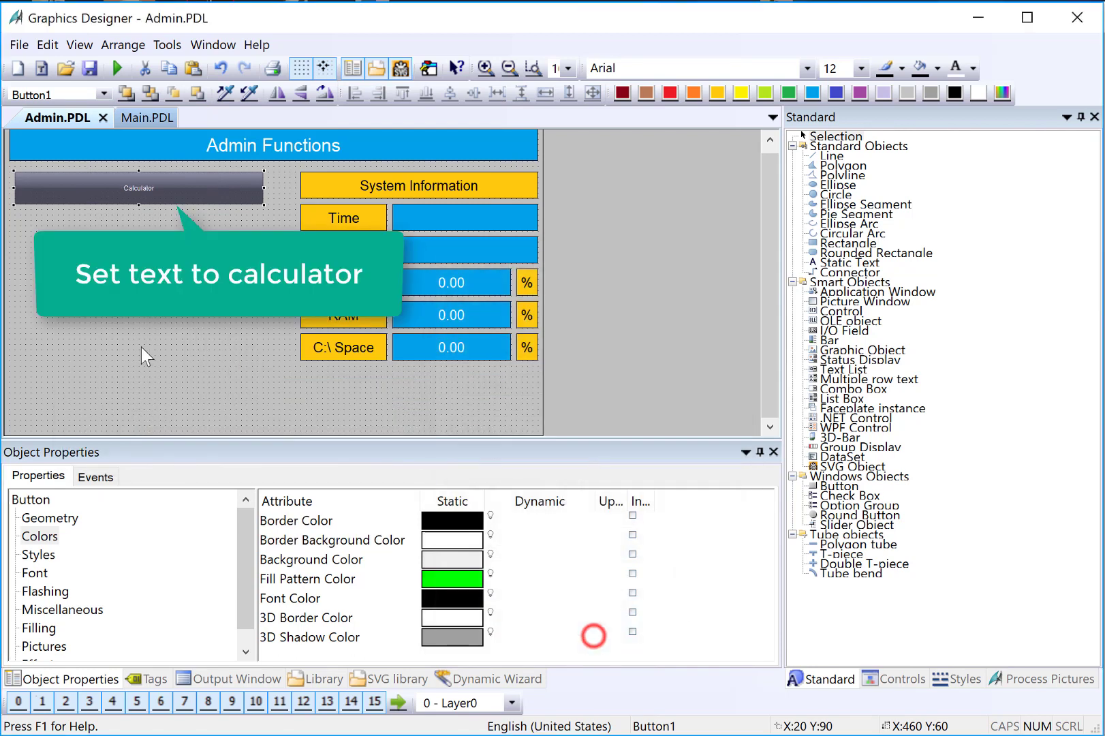
click(860, 68)
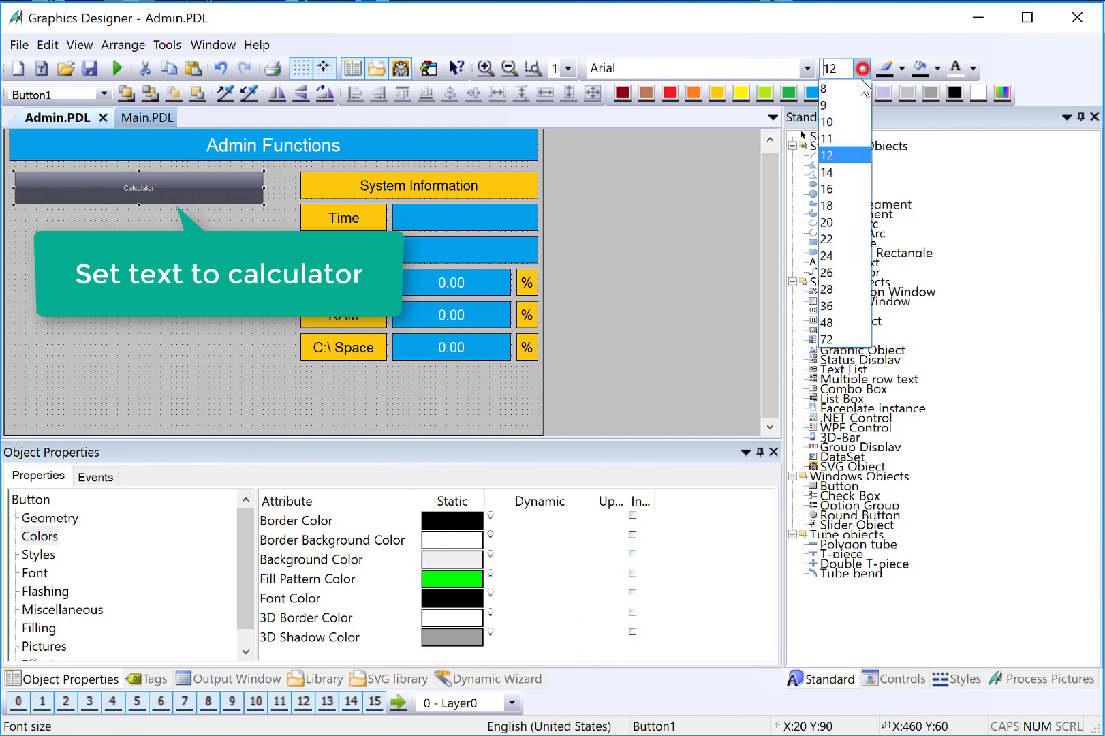
click(827, 274)
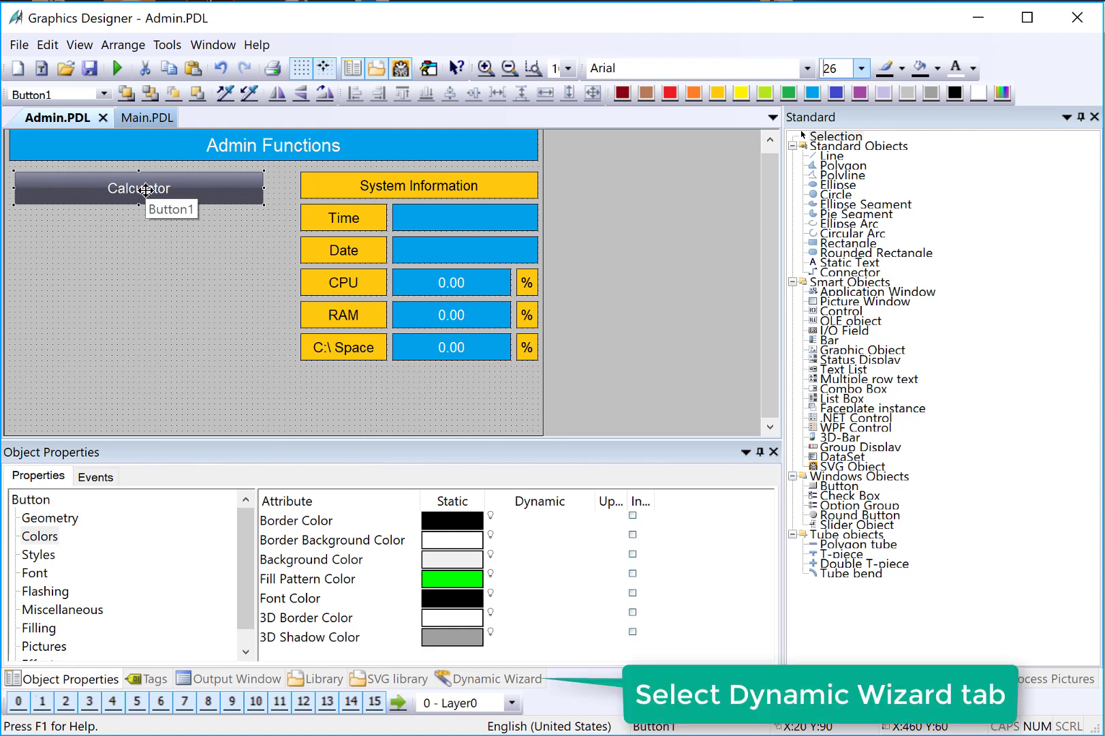
Launch the Start another application wizard from the Dynamic Wizard's System Functions list
click(508, 679)
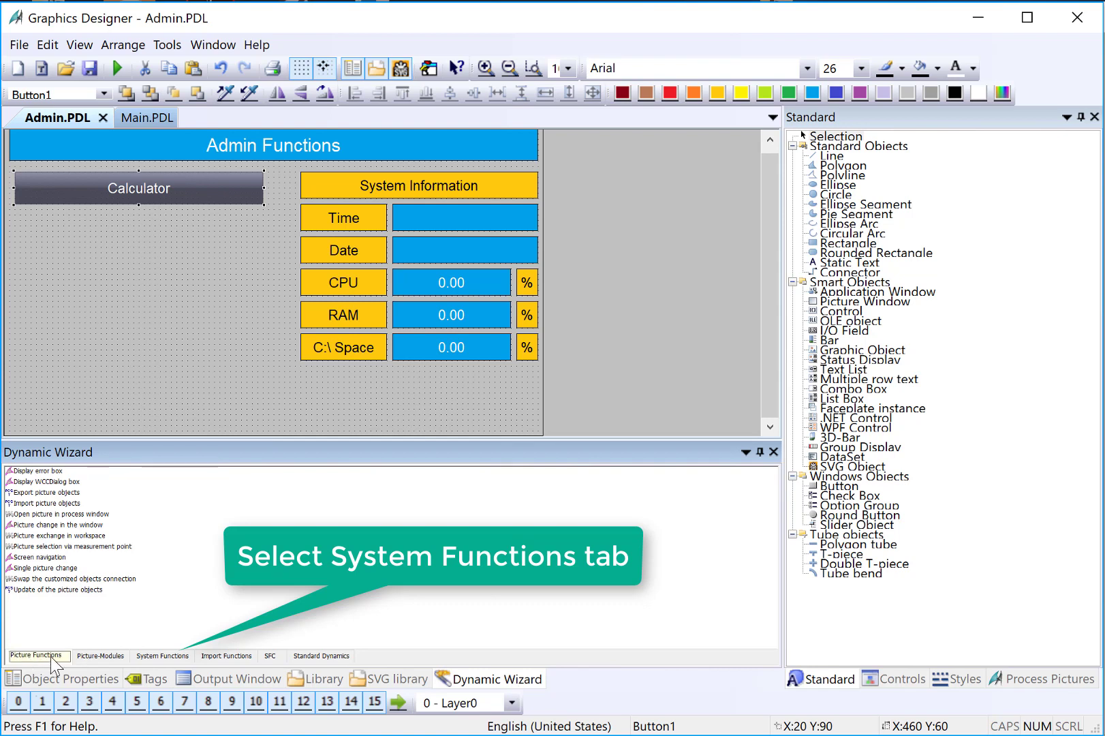
click(148, 656)
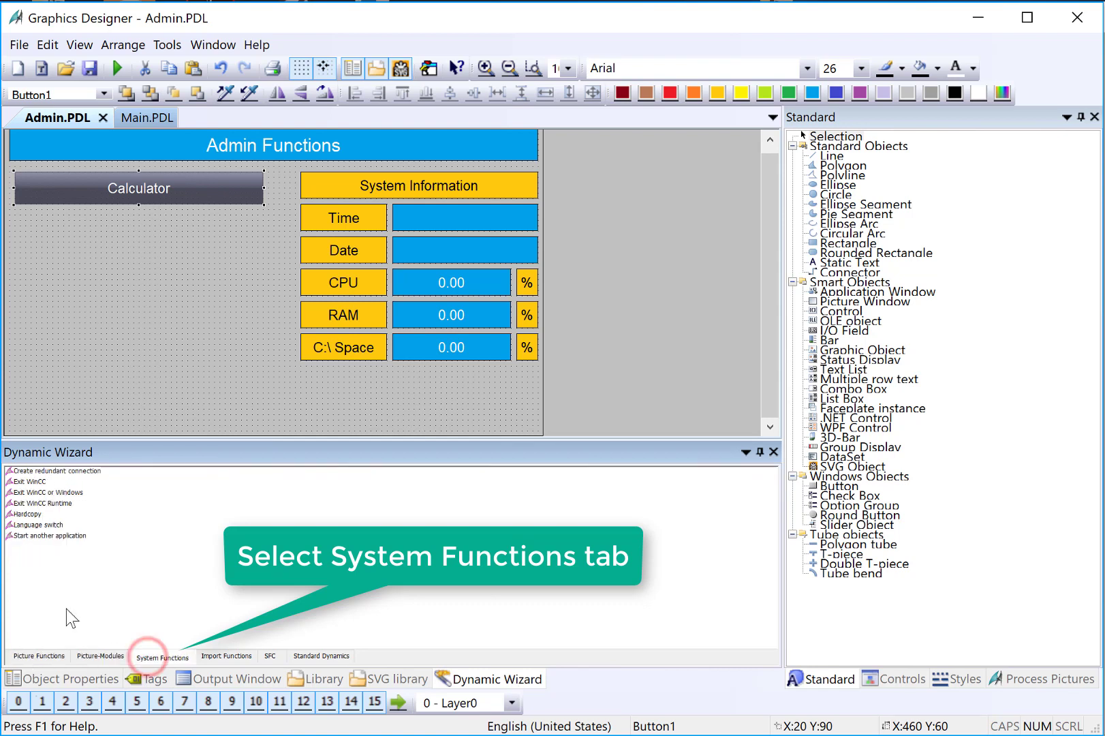
double_click(47, 537)
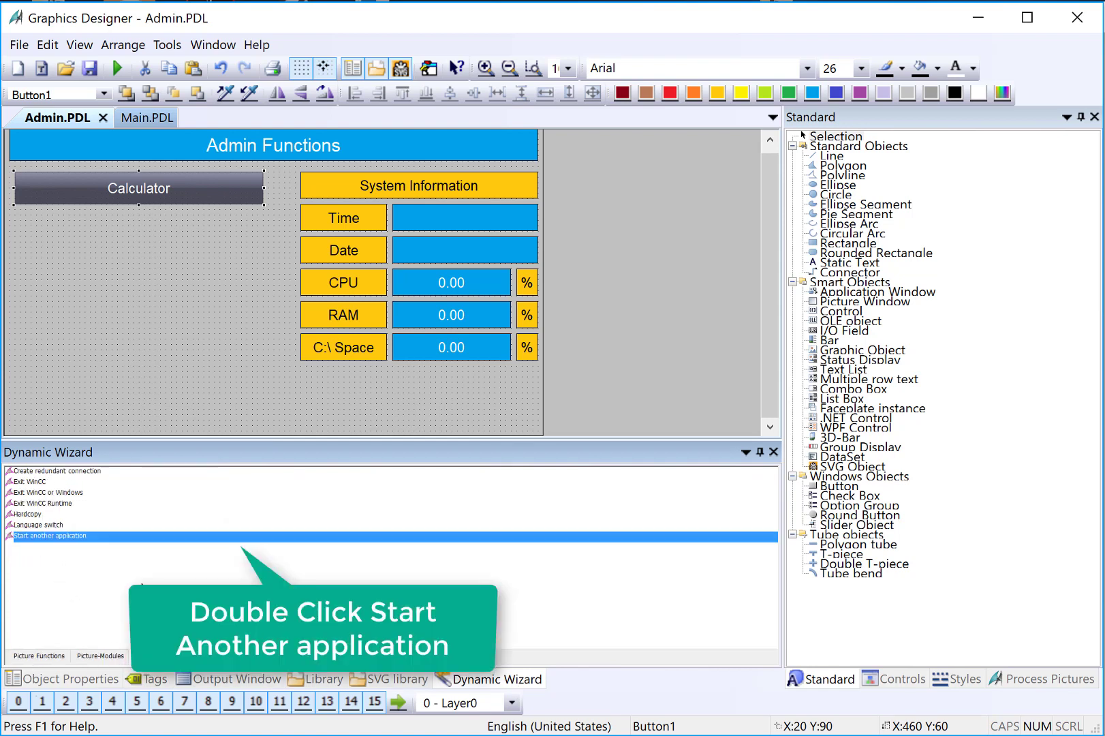
Advance the wizard keeping Left mouse key as the trigger for the Calculator button
double_click(57, 537)
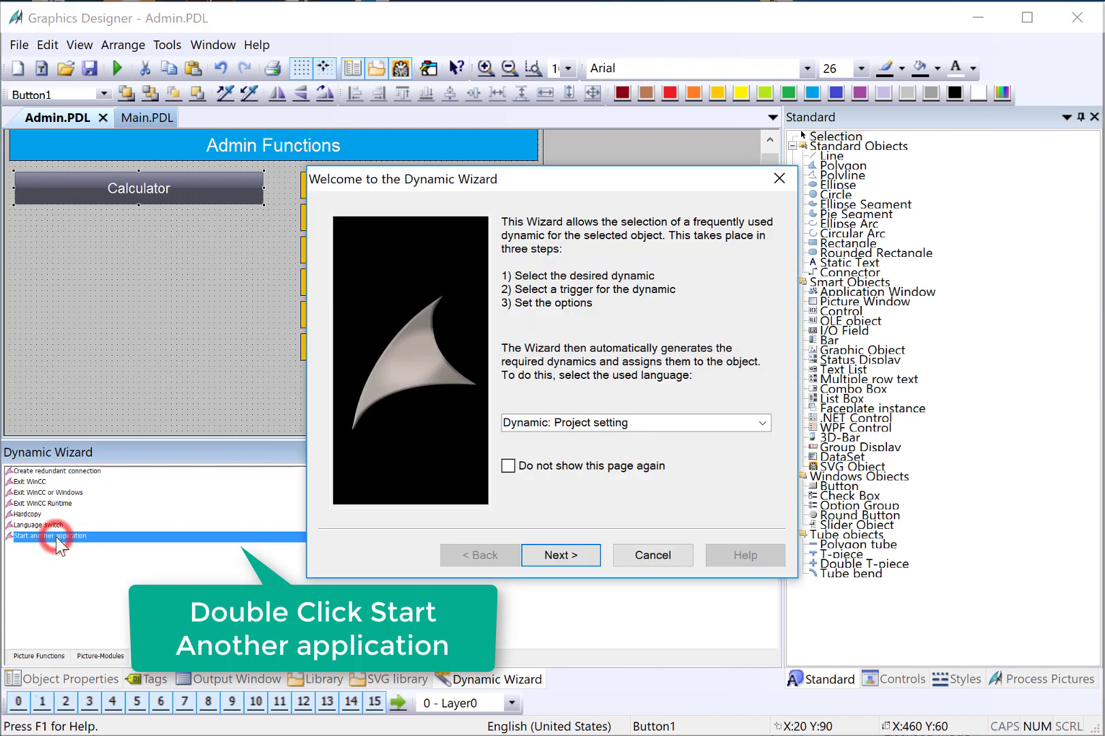
click(558, 562)
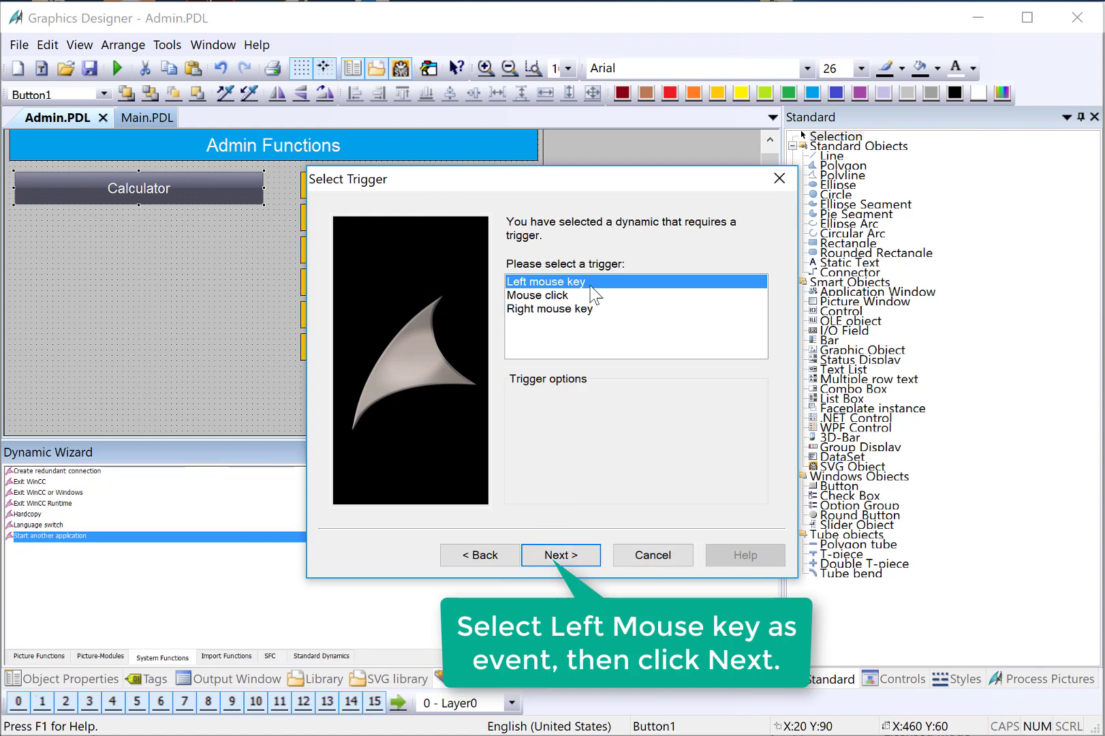
click(568, 561)
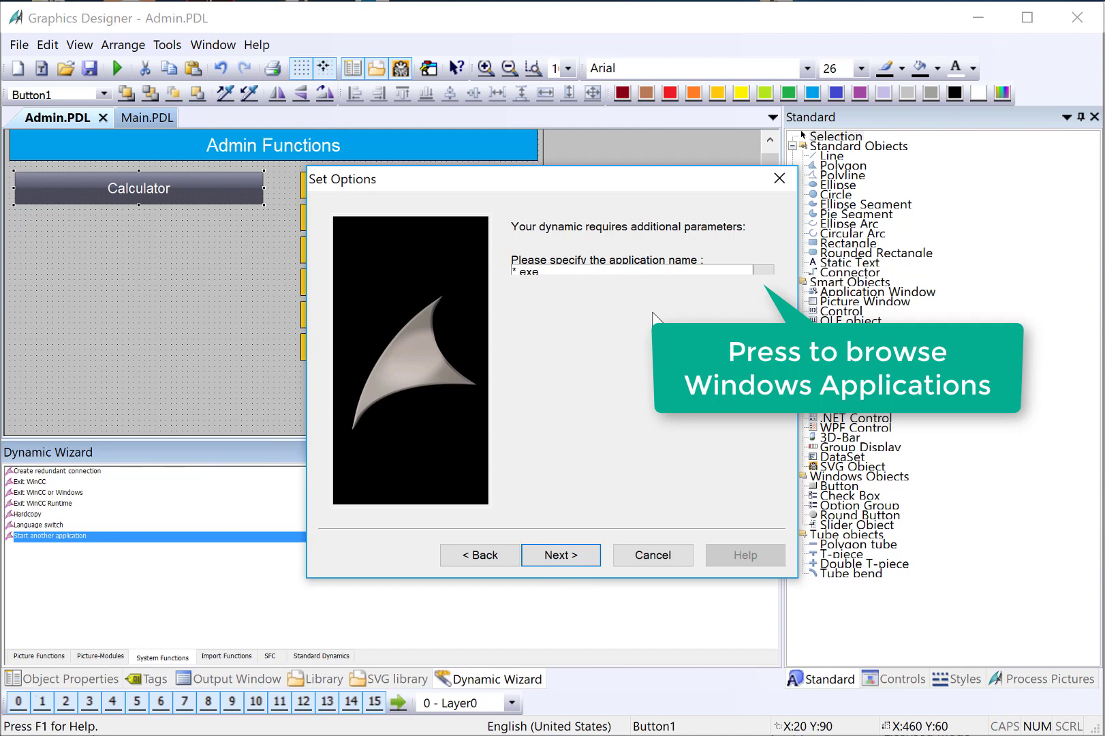
Browse to Windows > System32 and choose calc.exe as the application to start
click(763, 271)
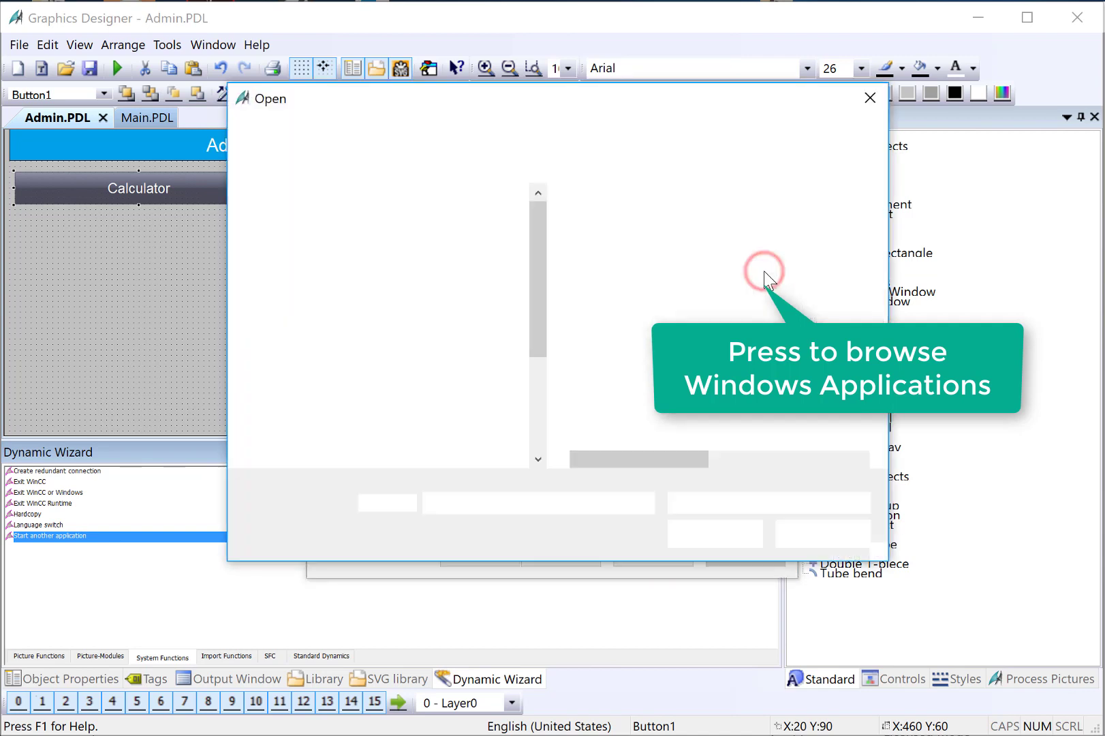
click(322, 422)
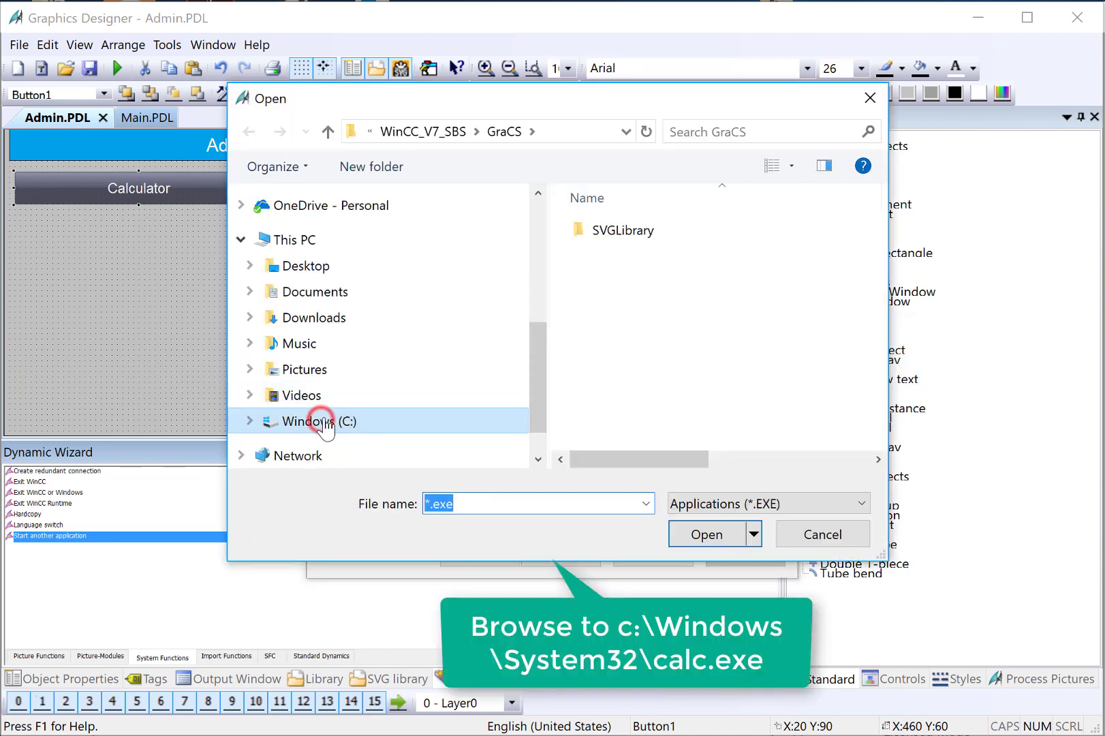
double_click(656, 419)
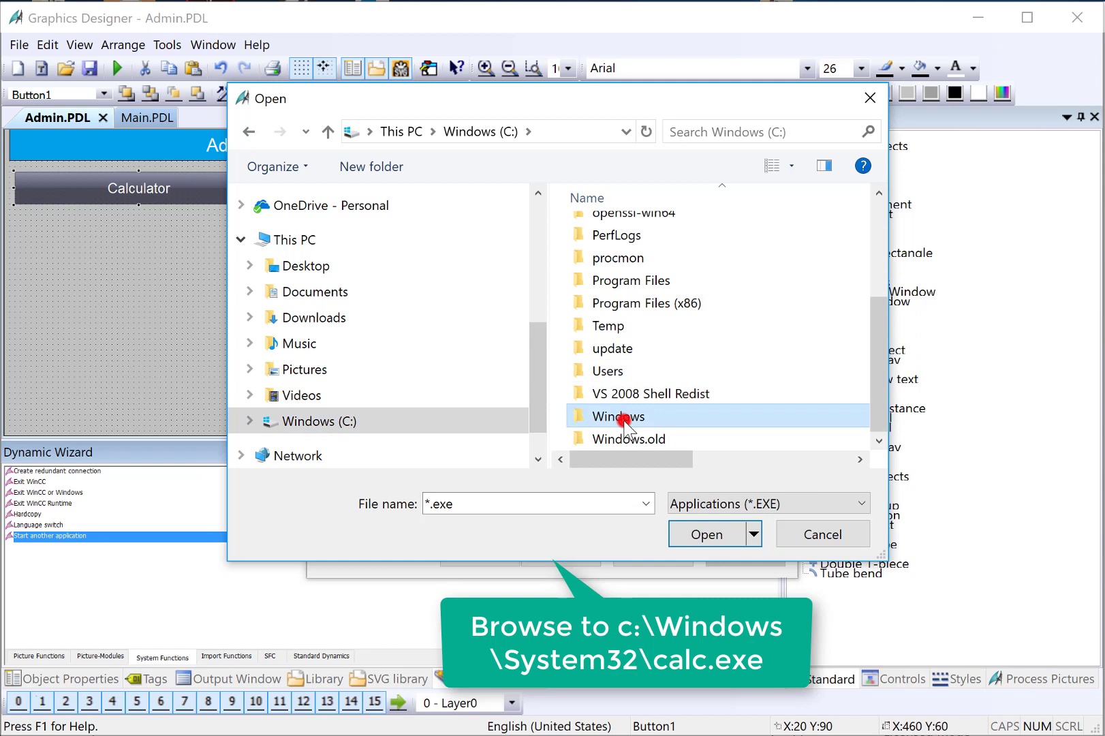
scroll(671, 405, down, 5)
scroll(671, 404, down, 7)
scroll(671, 404, down, 5)
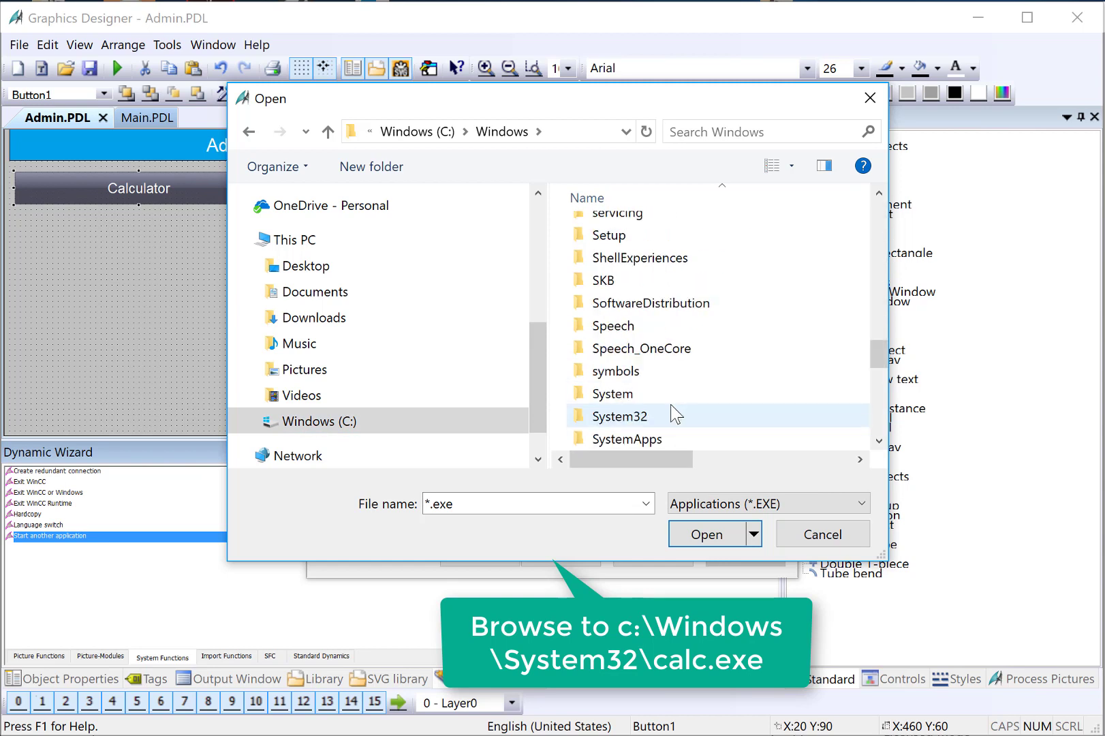
double_click(671, 405)
scroll(672, 404, down, 5)
scroll(672, 406, down, 20)
click(622, 222)
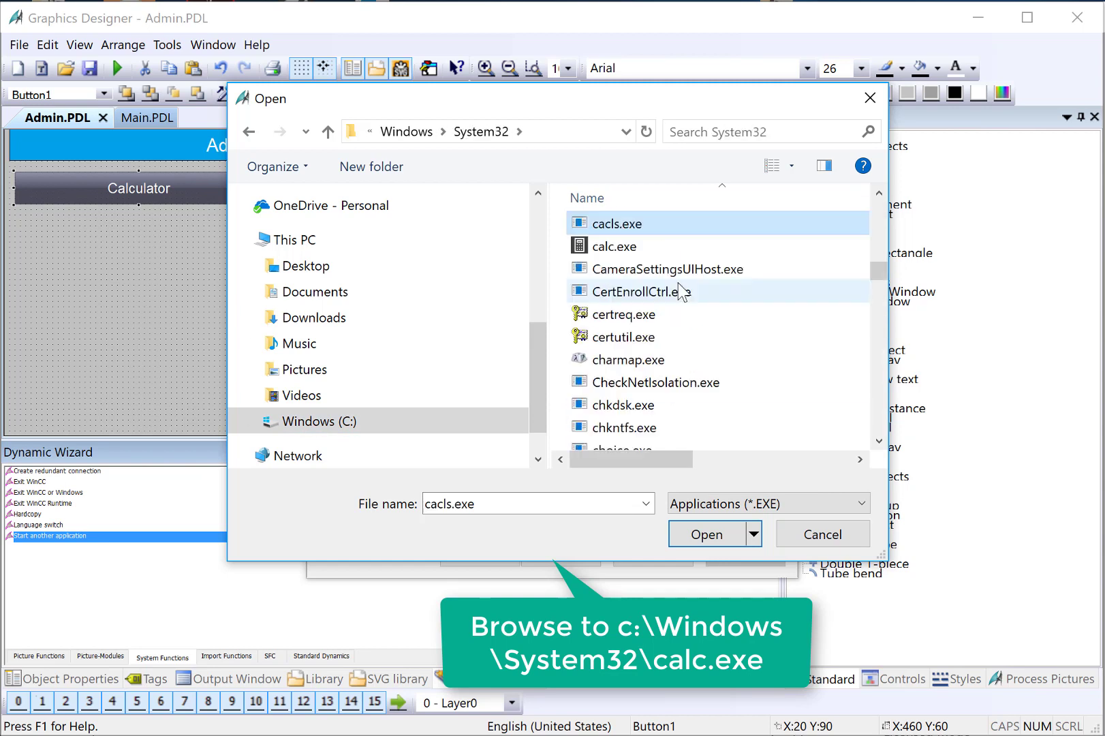
click(617, 250)
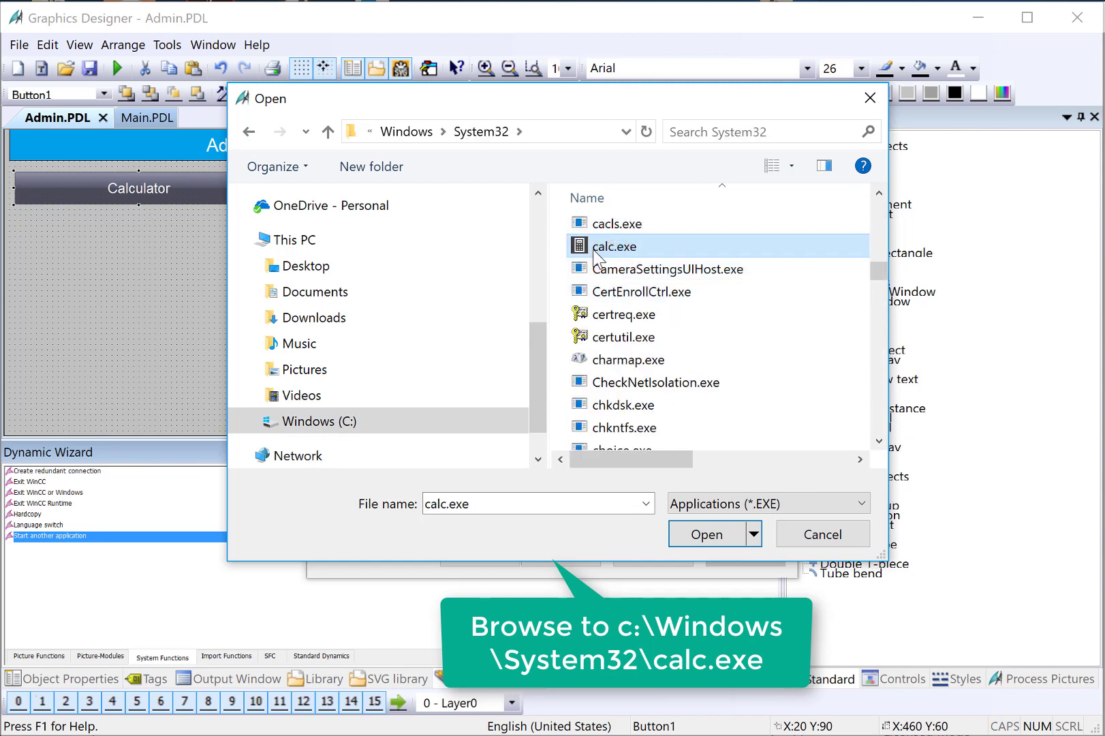
click(701, 537)
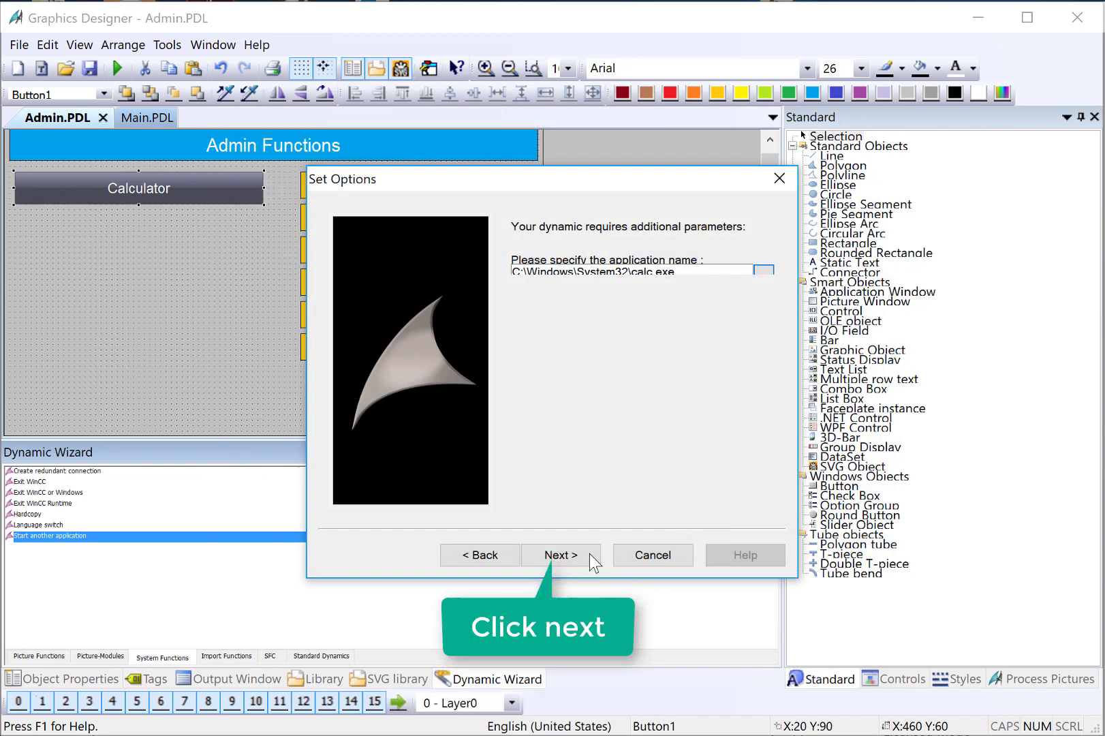
Finish the wizard to generate the calc.exe launch action and save the Admin picture
click(561, 558)
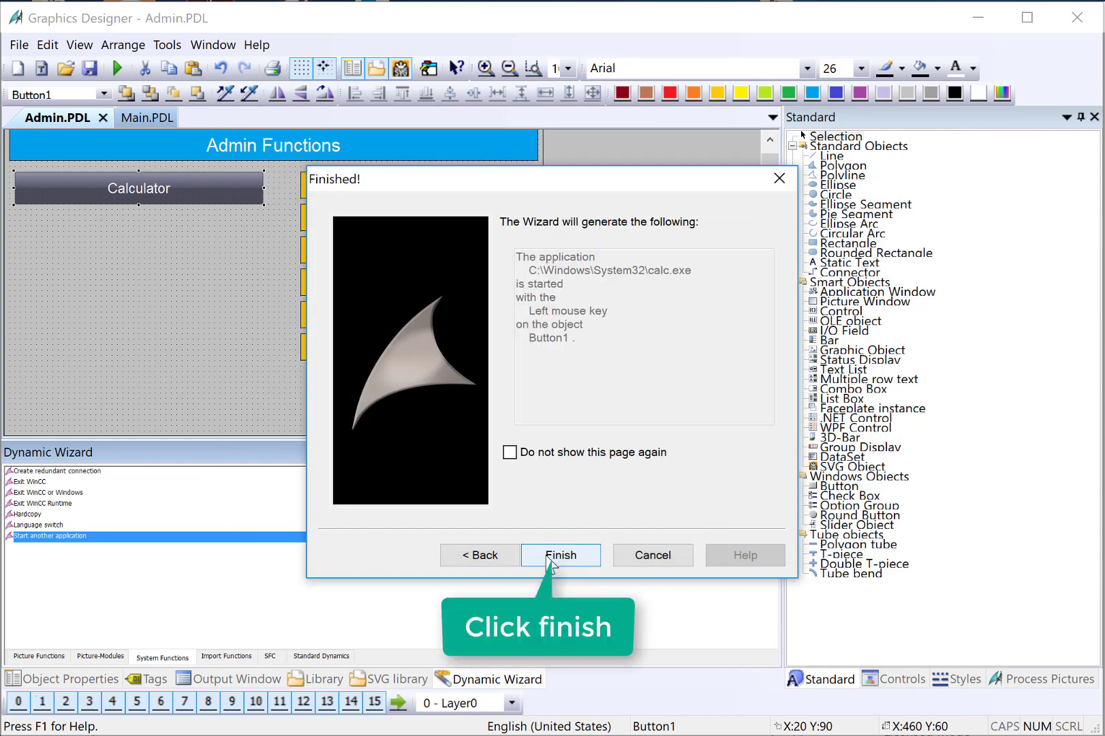
click(556, 554)
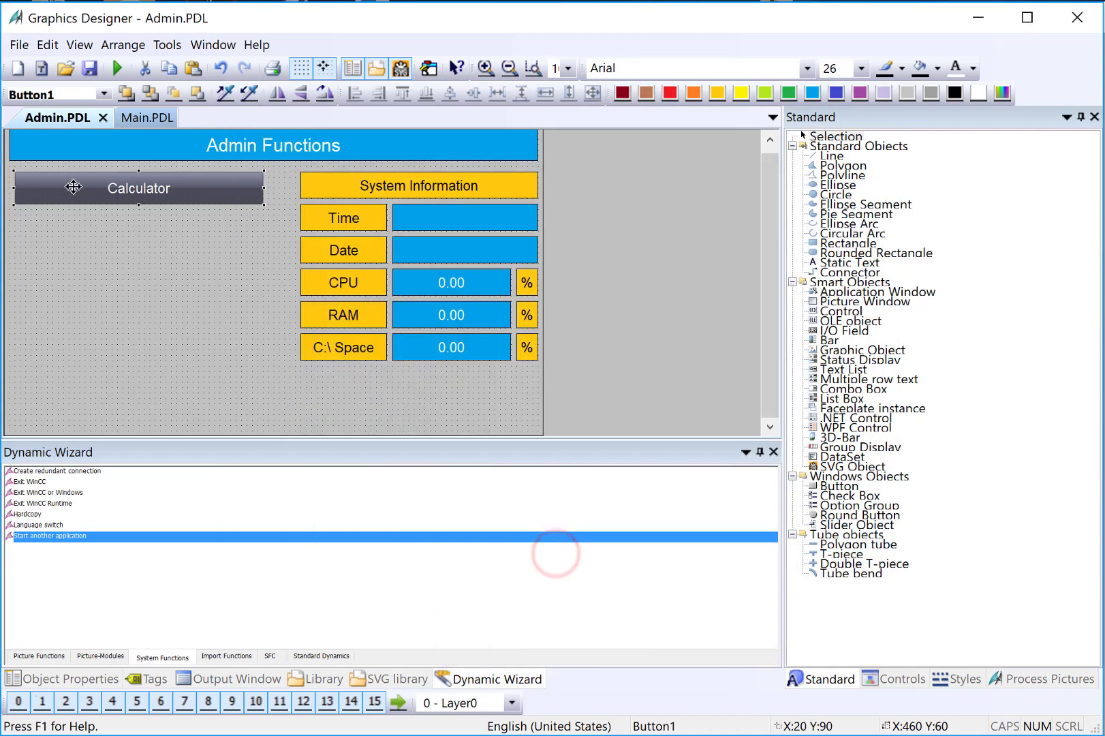
click(88, 76)
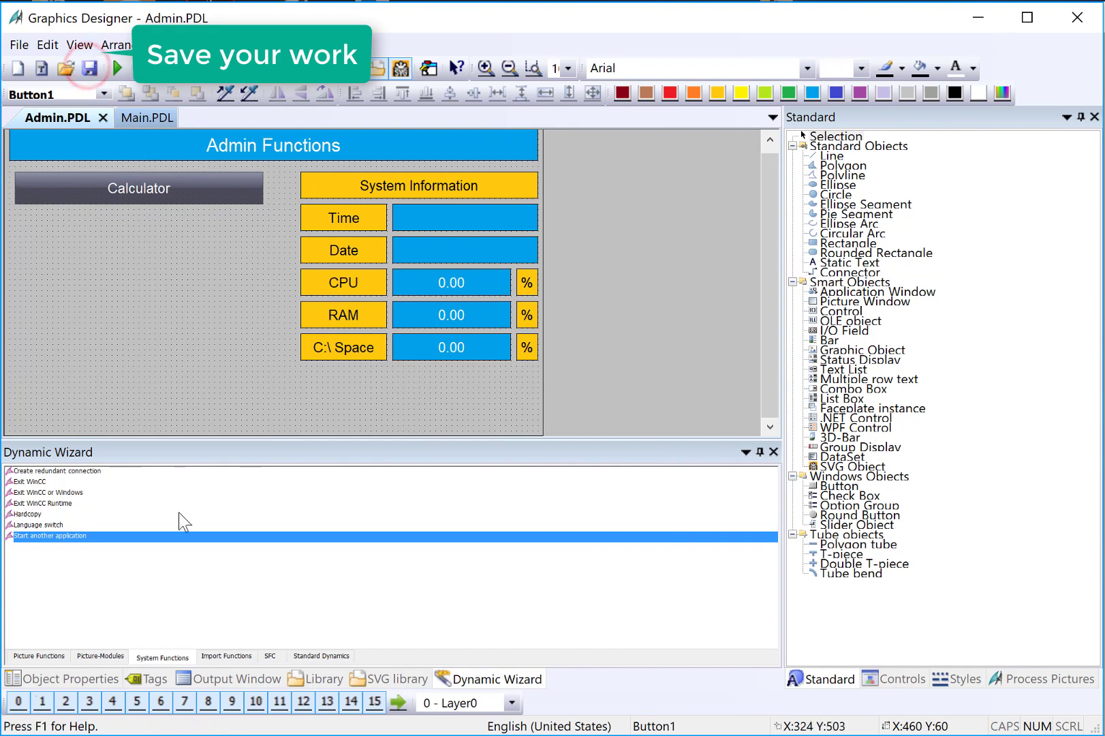
Check the Calculator button's mouse events in Object Properties and save again
click(67, 682)
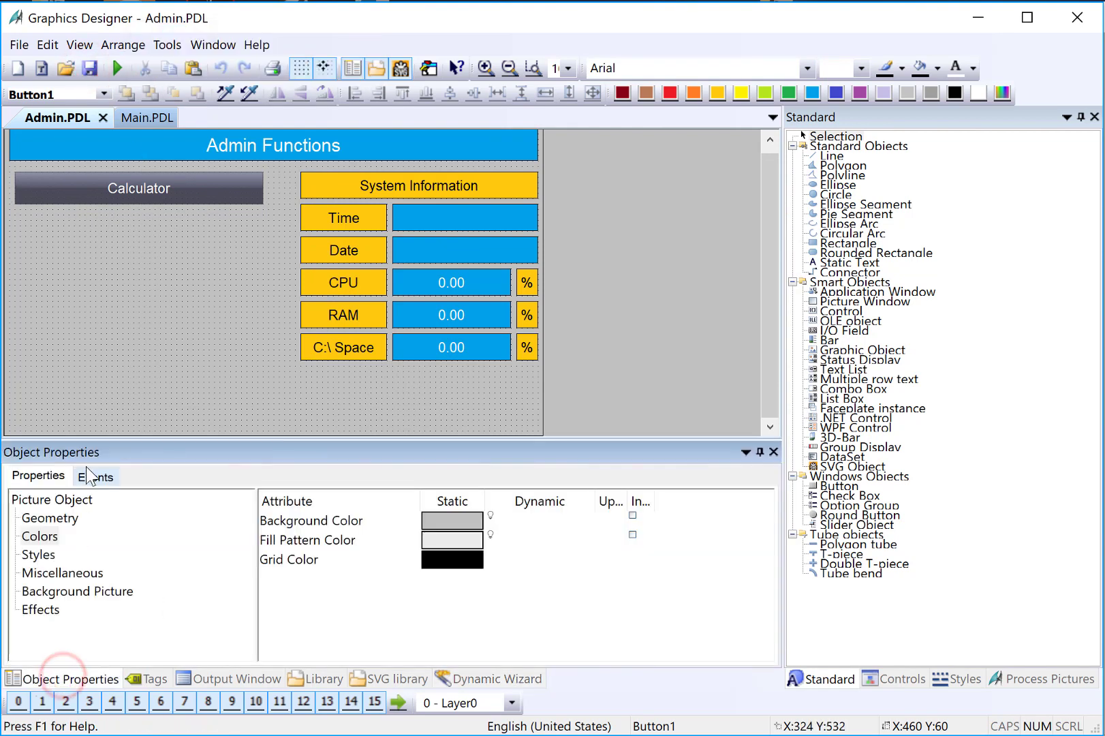
click(89, 476)
click(124, 187)
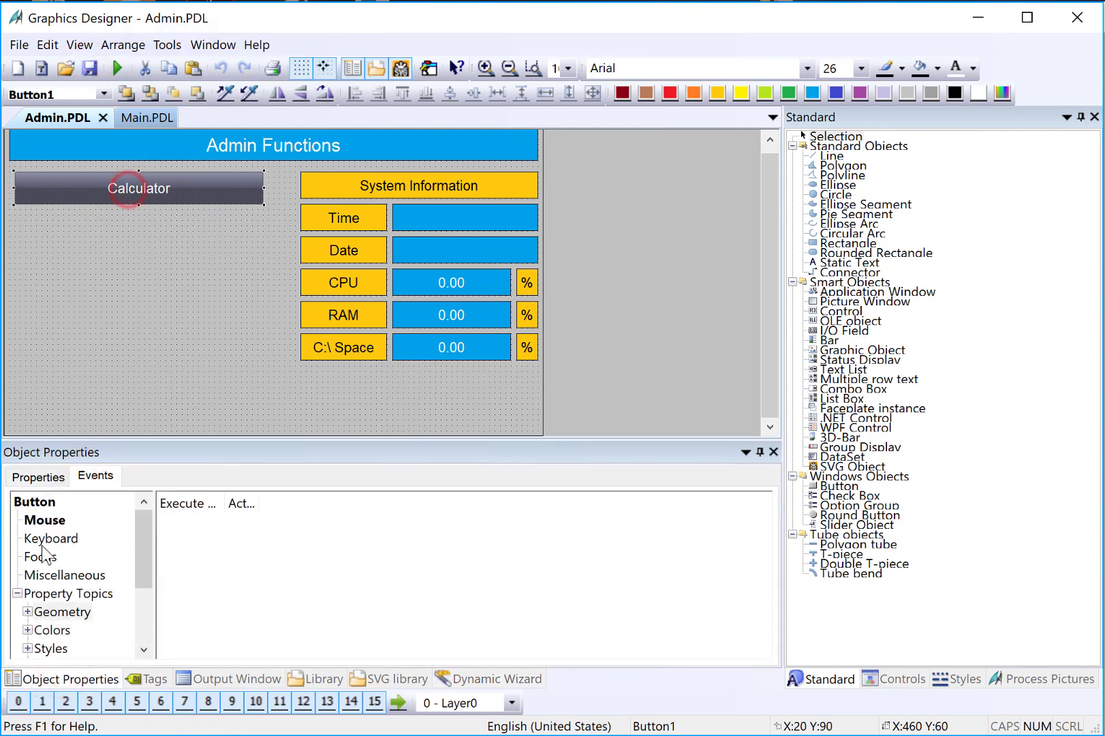
click(46, 519)
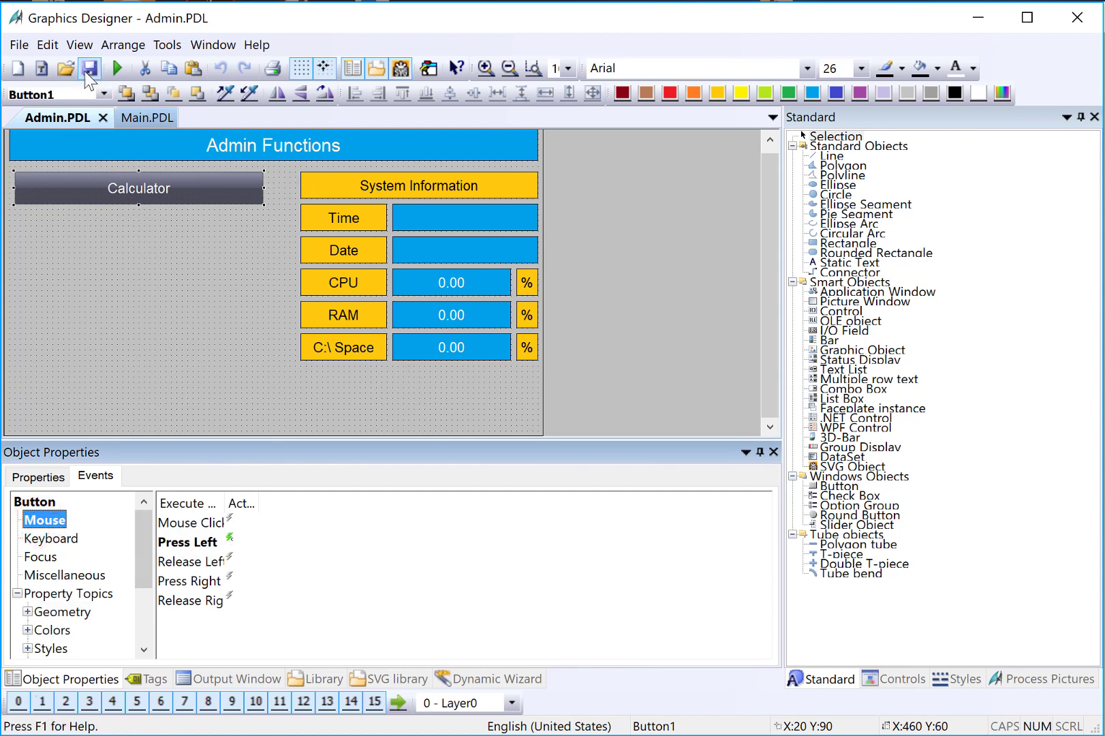
click(90, 68)
Activate Runtime, go to the Admin screen and launch the calculator from its button
click(117, 68)
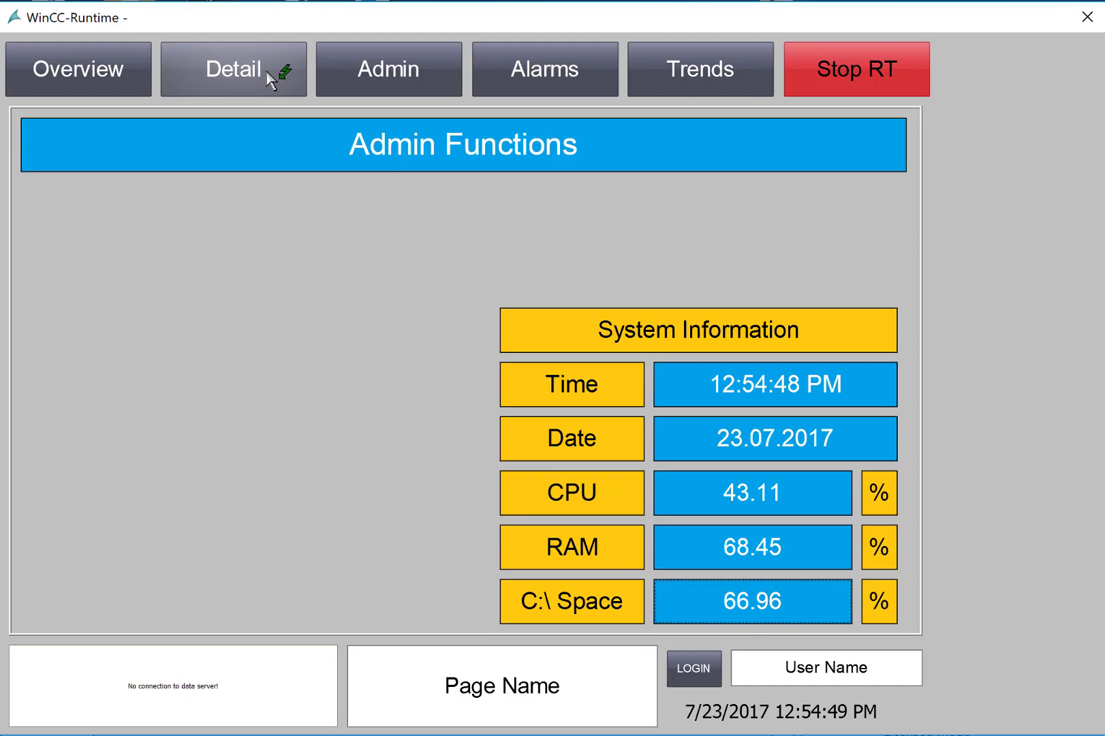
click(268, 71)
click(397, 73)
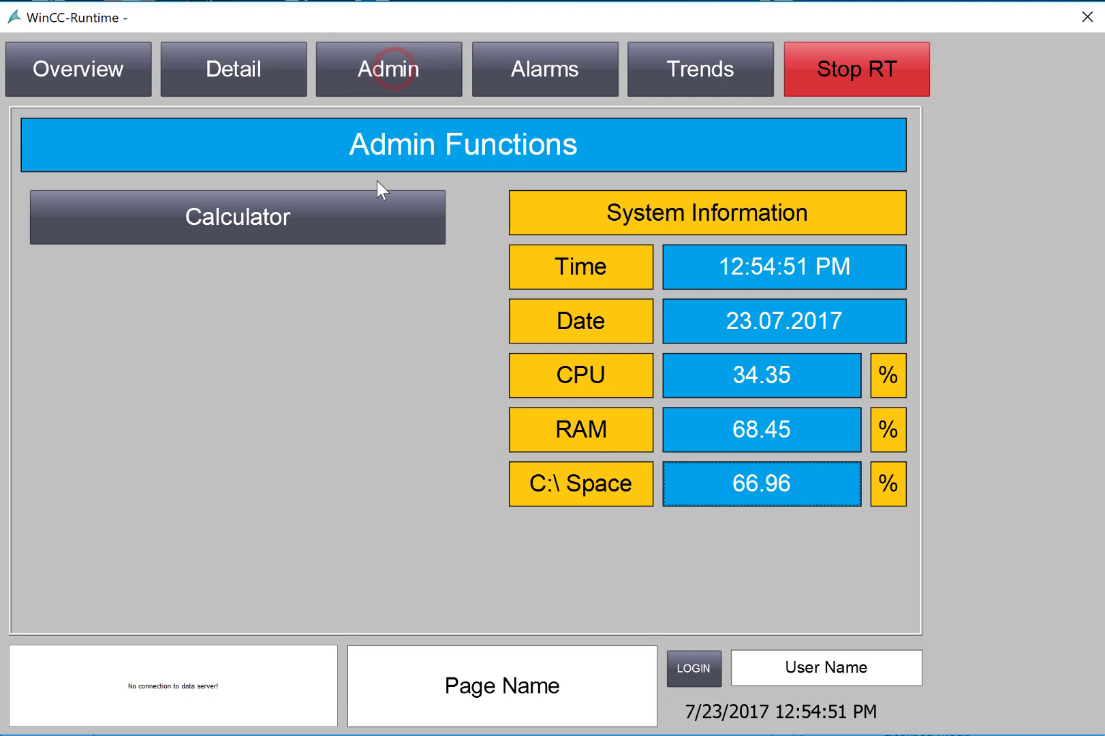
click(334, 223)
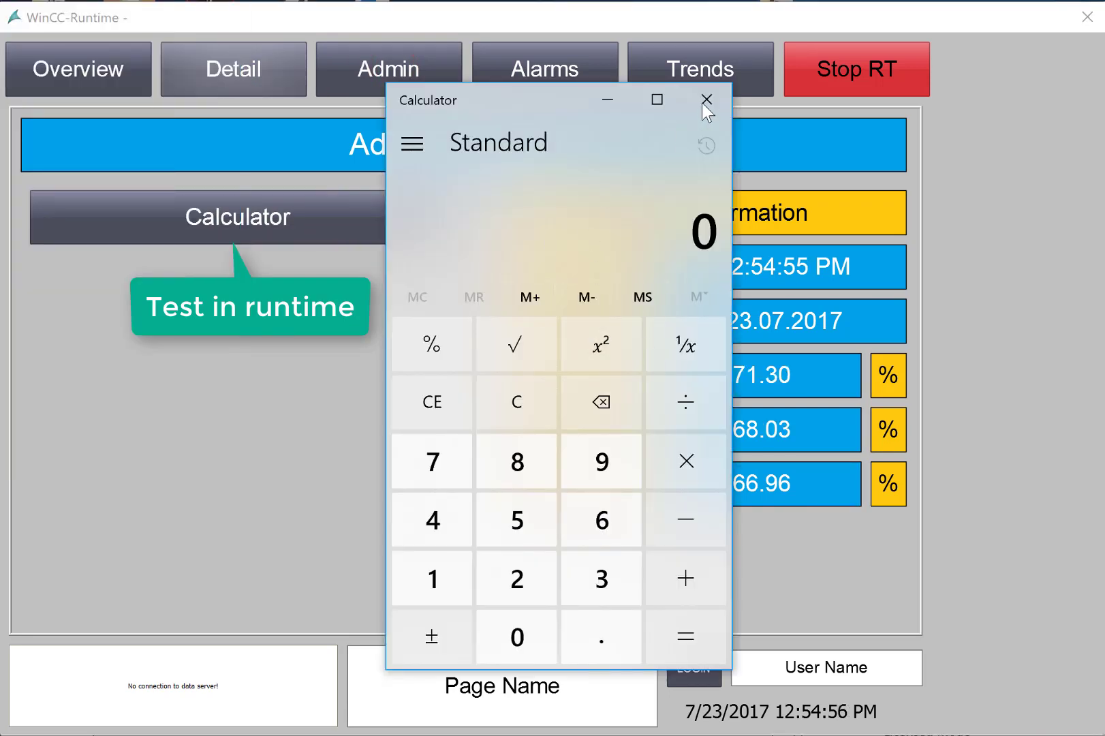
Select the Stop RT button on Main.PDL and show the Dynamic Wizard's System Functions list
click(704, 101)
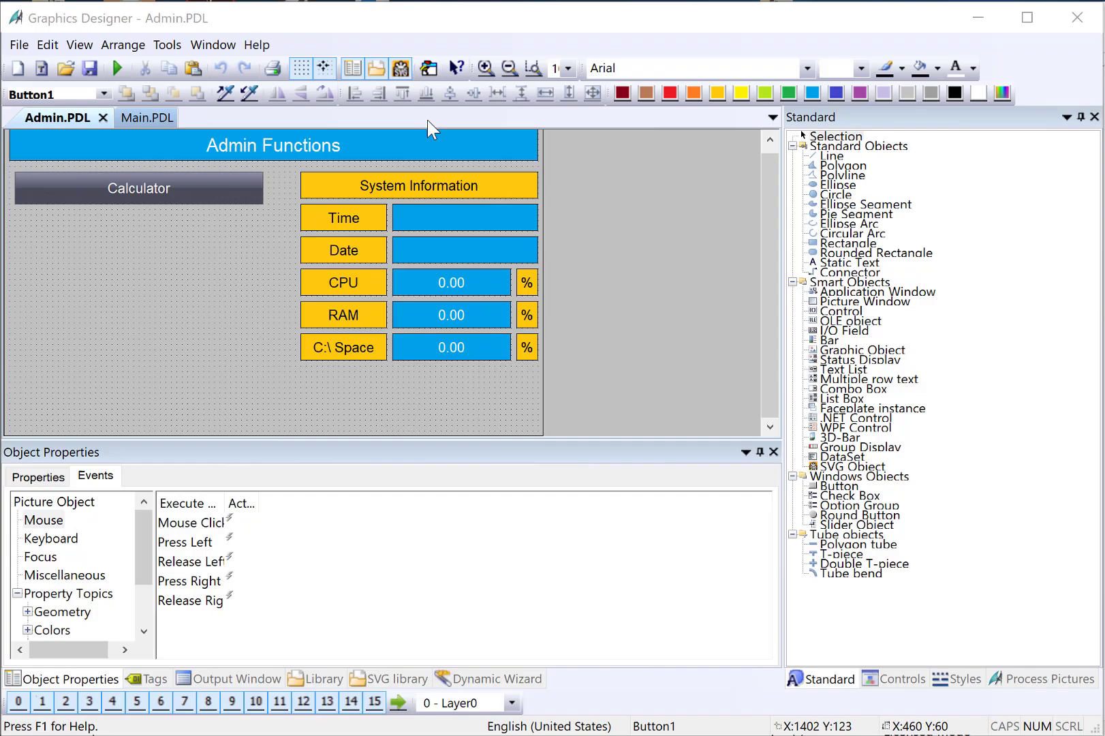
click(155, 116)
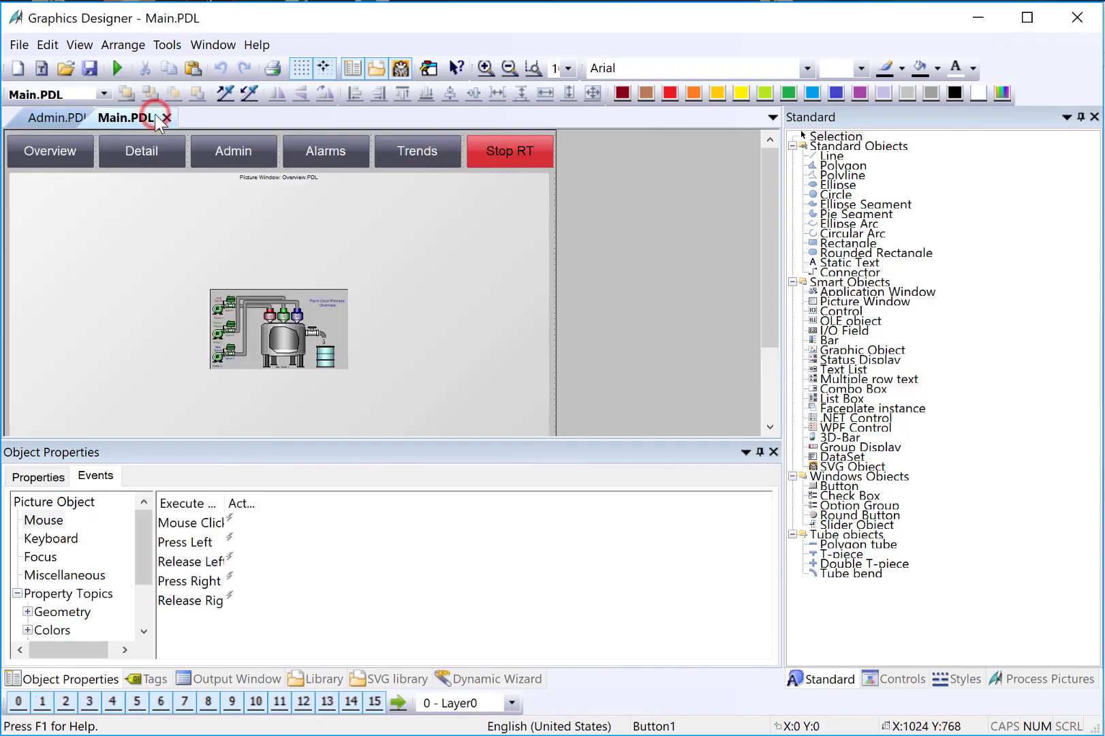
click(505, 146)
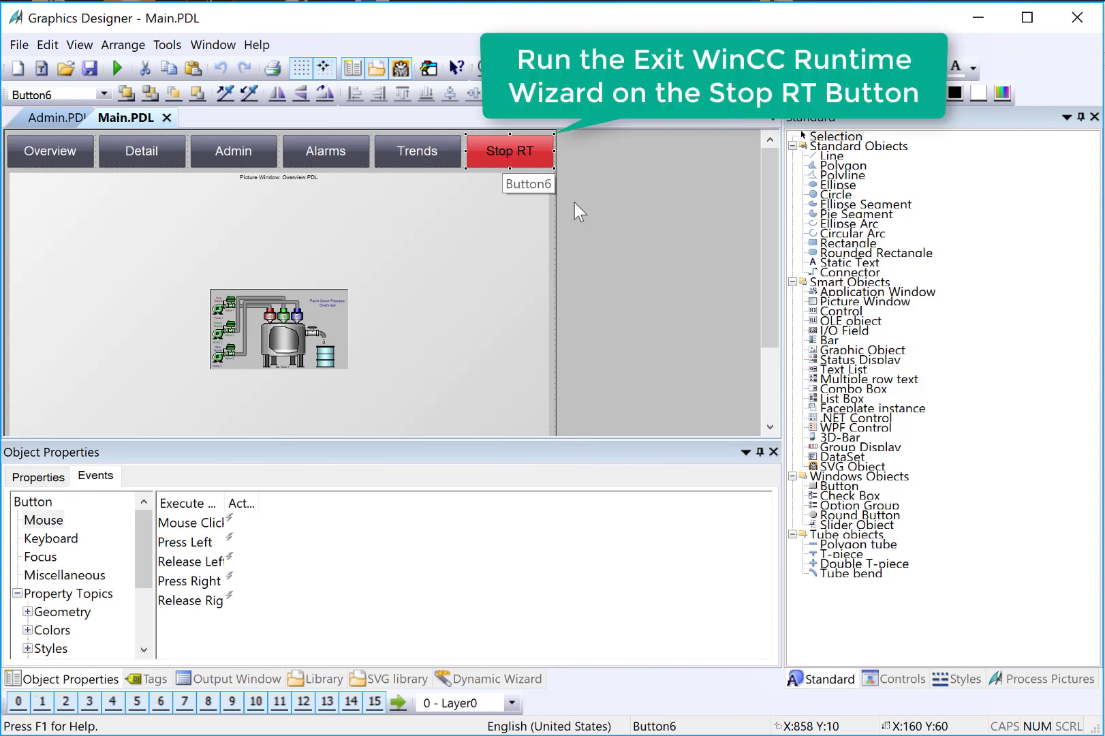
click(489, 676)
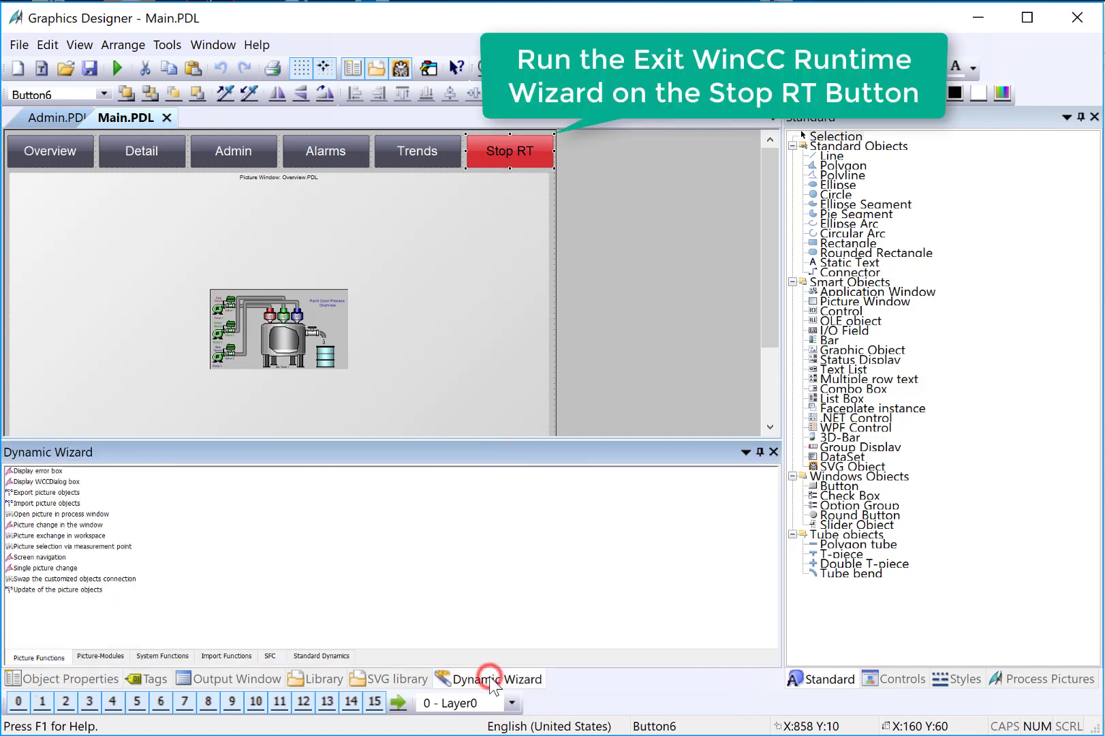
click(153, 657)
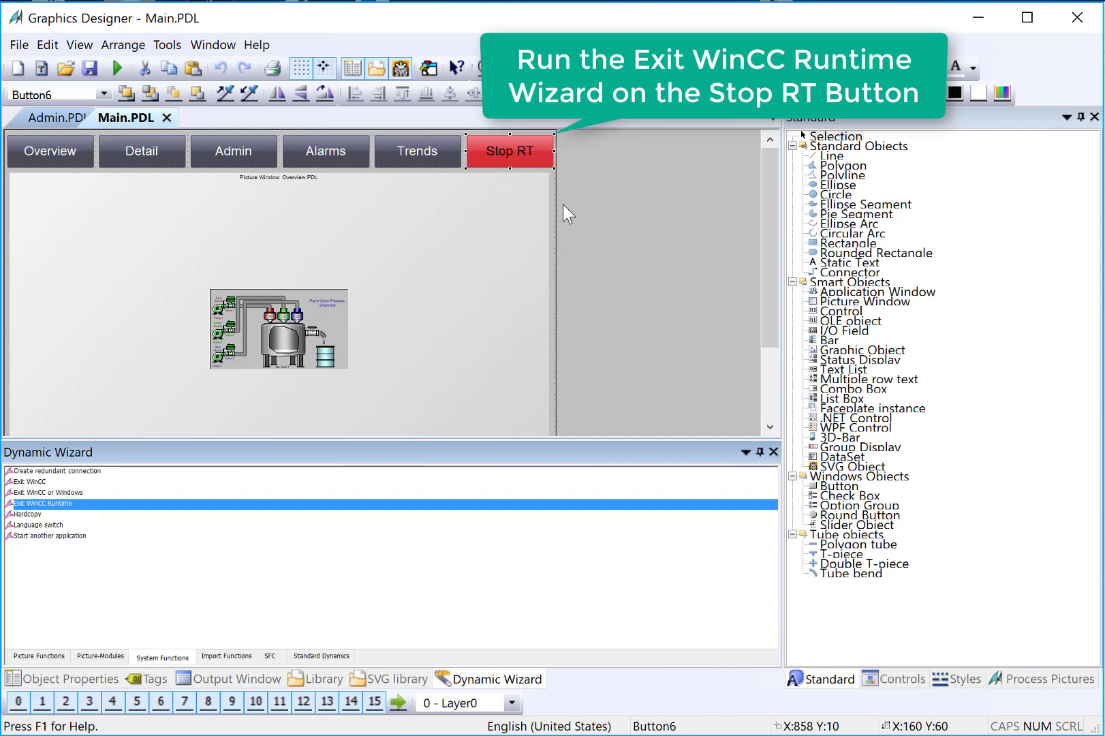
Generate an Exit WinCC Runtime action on left mouse key for Stop RT and save Main.PDL
double_click(44, 508)
click(568, 556)
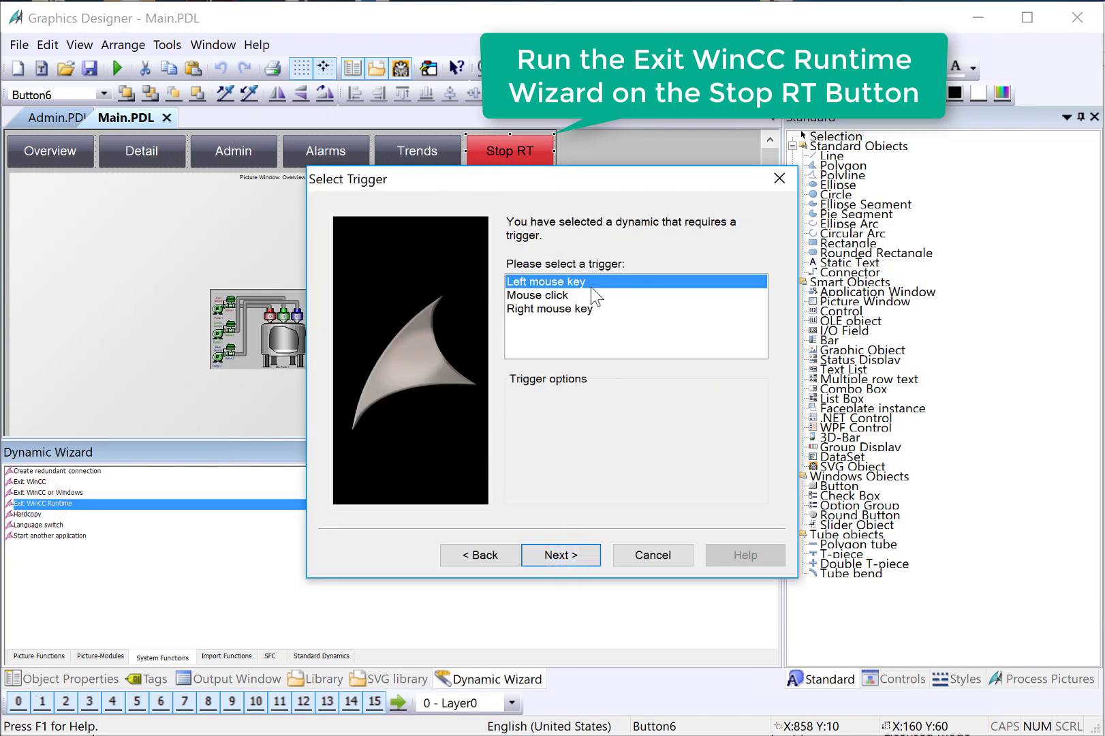
click(569, 539)
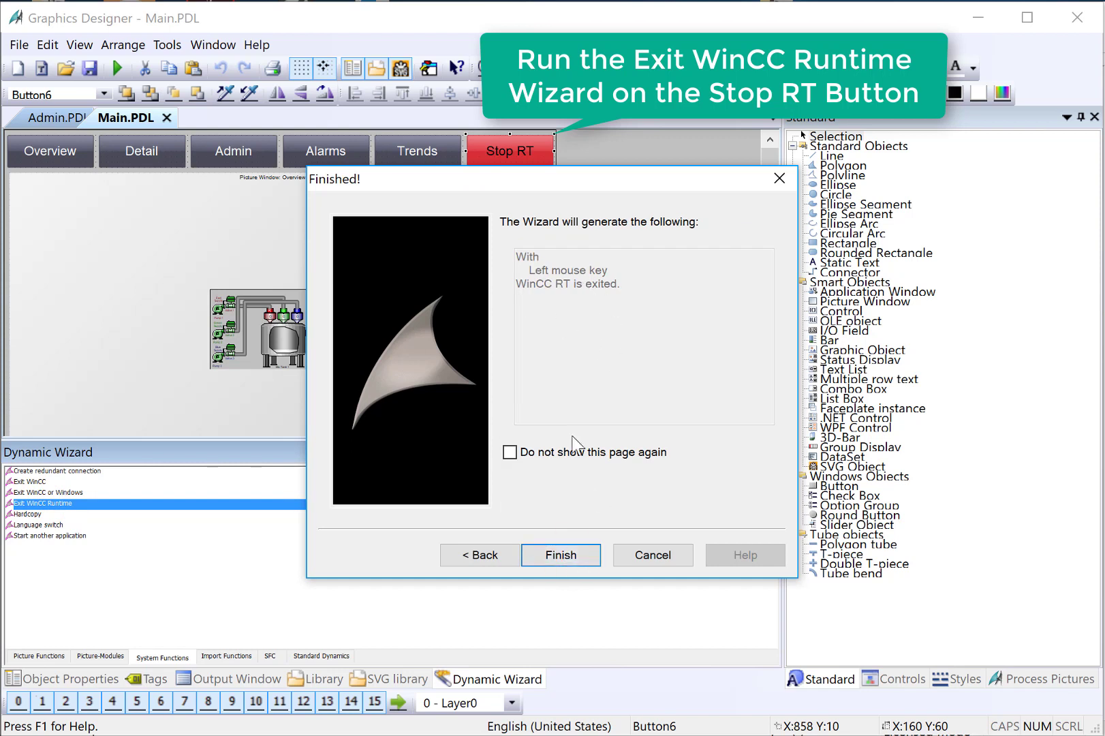
click(567, 559)
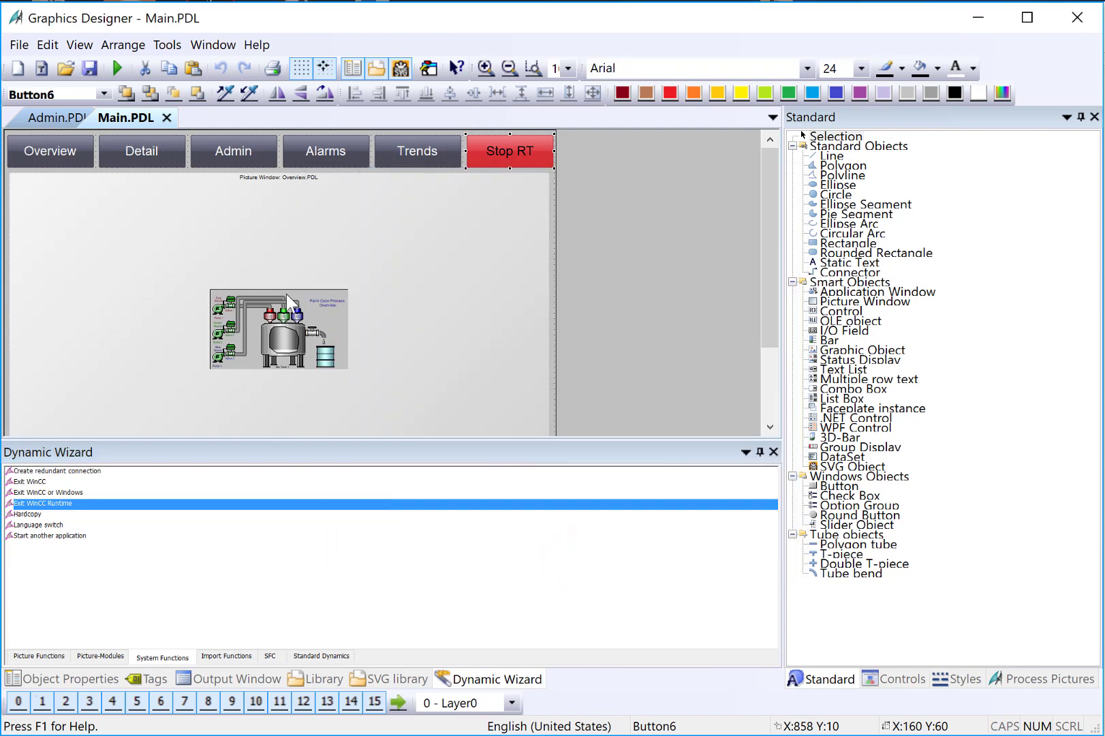
click(92, 73)
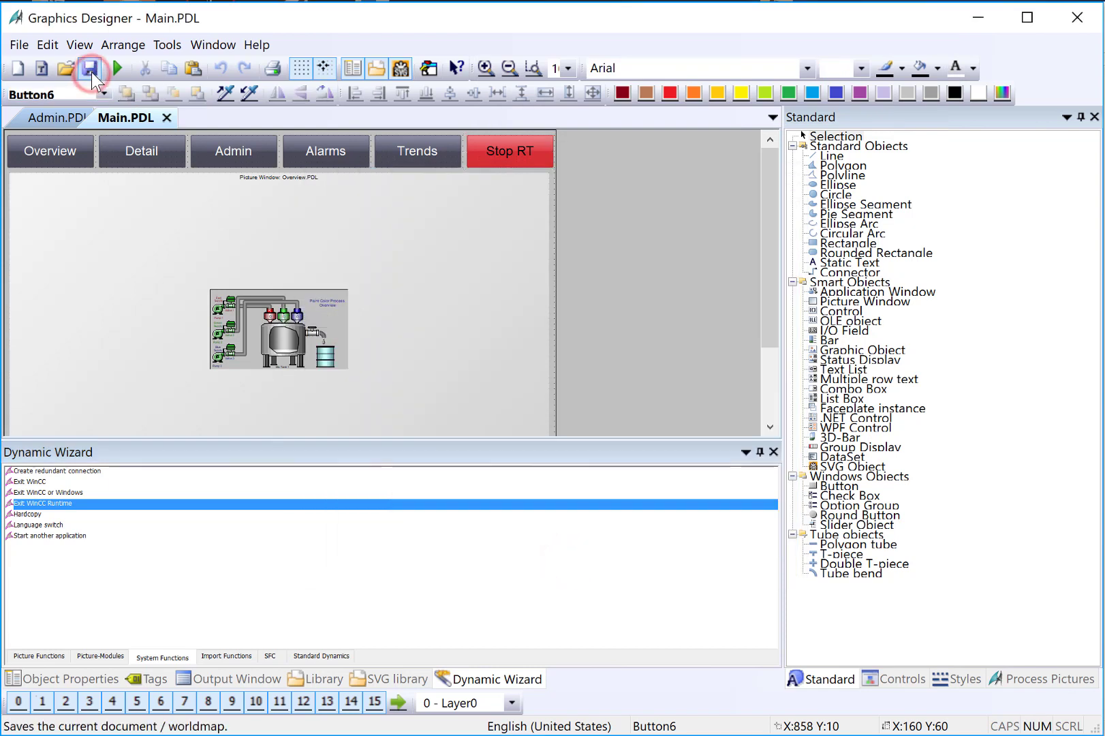
Activate Runtime, shut it down with Stop RT, and return to Admin.PDL in the editor
click(115, 66)
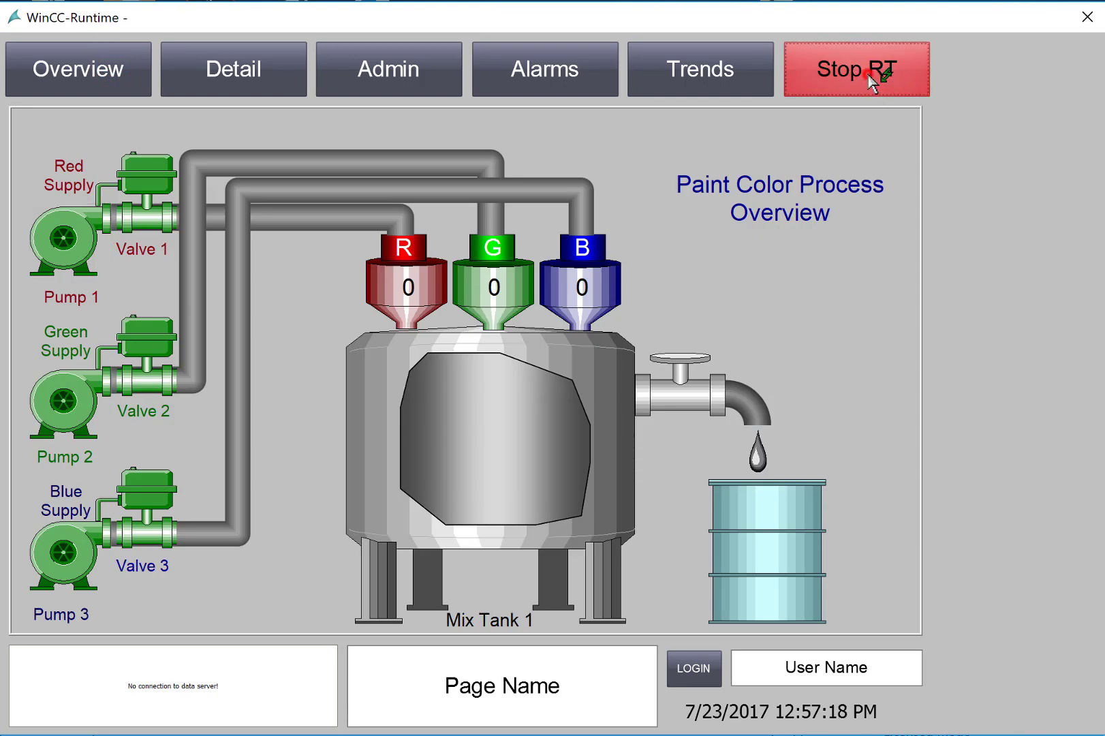
click(872, 80)
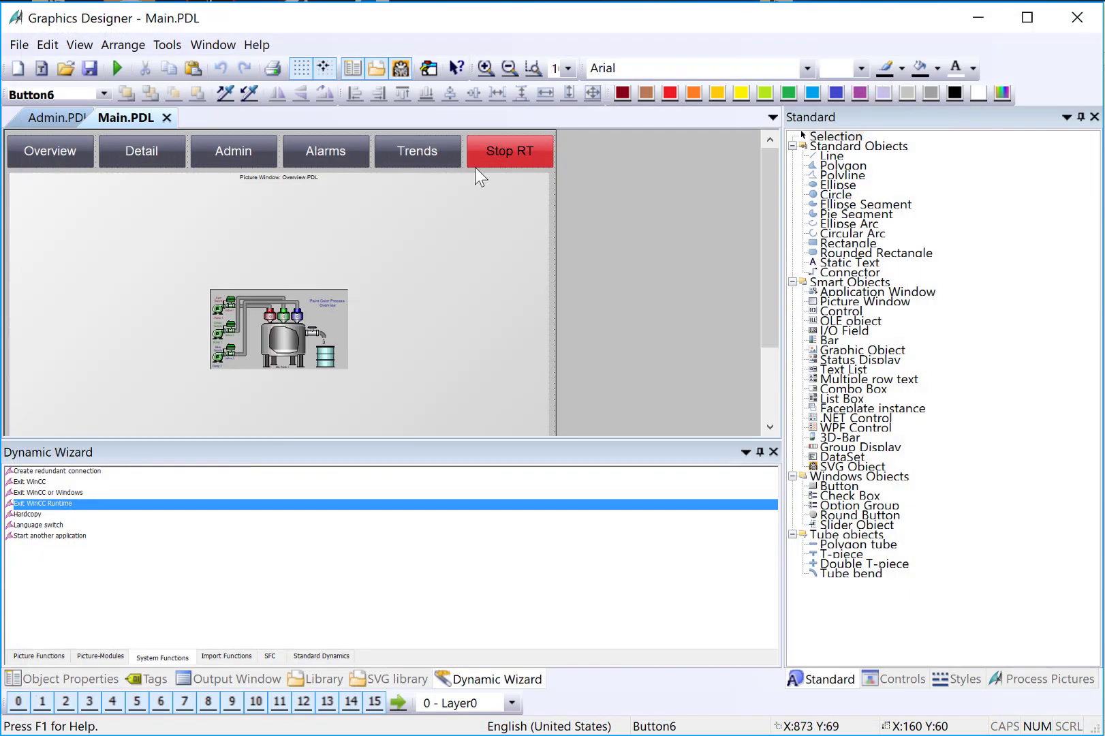
click(56, 118)
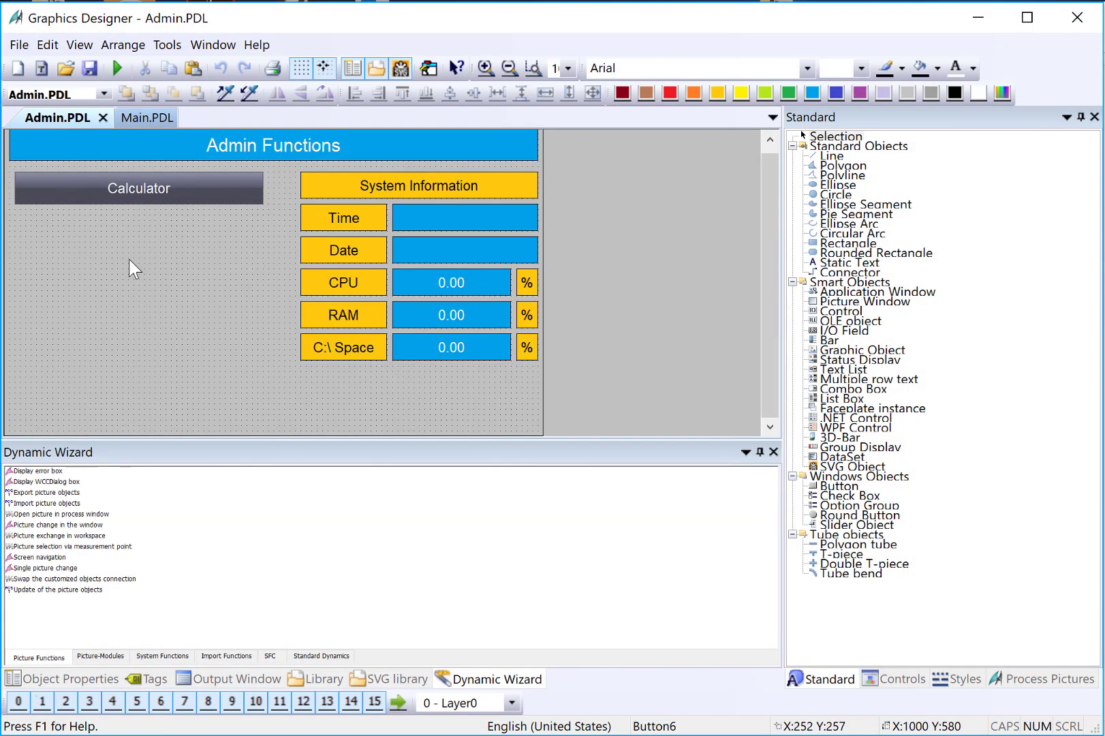